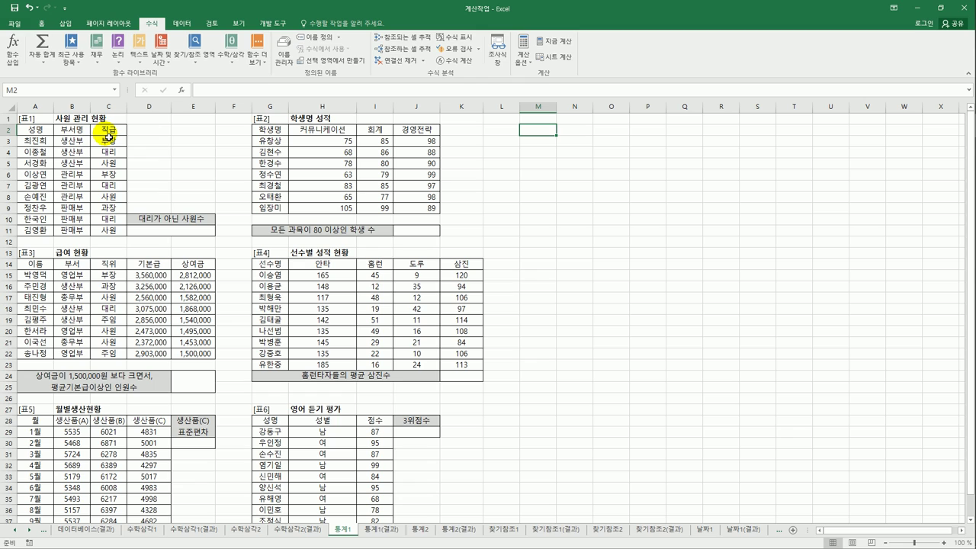
Step: Examine the 직급 column of the 사원 관리 현황 table for entries that are 대리 and those that are not
drag(110, 146, 114, 239)
click(160, 235)
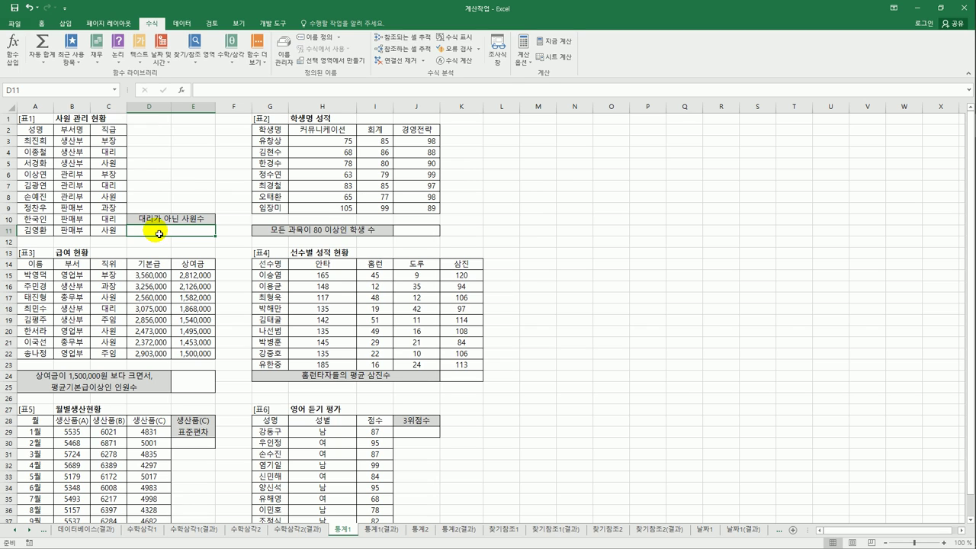
click(122, 156)
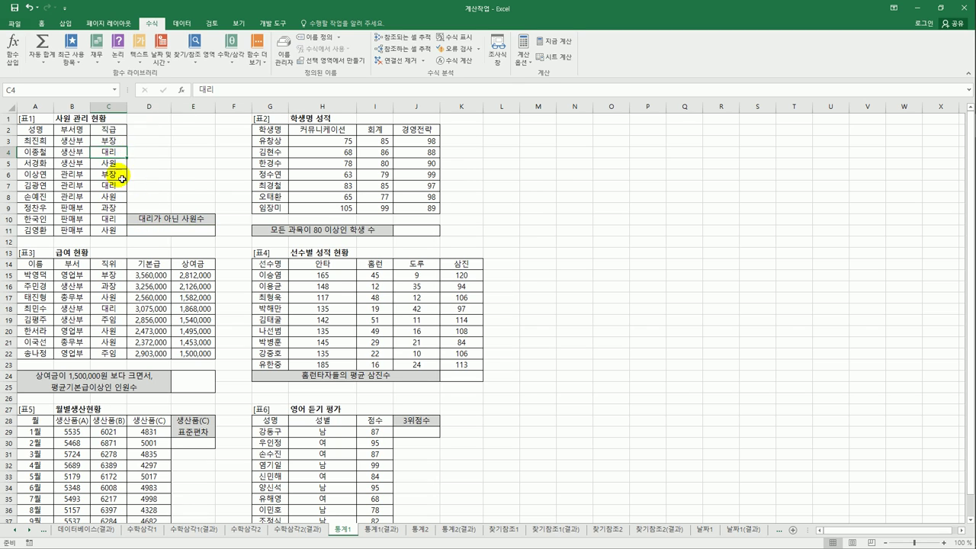
click(121, 185)
click(122, 220)
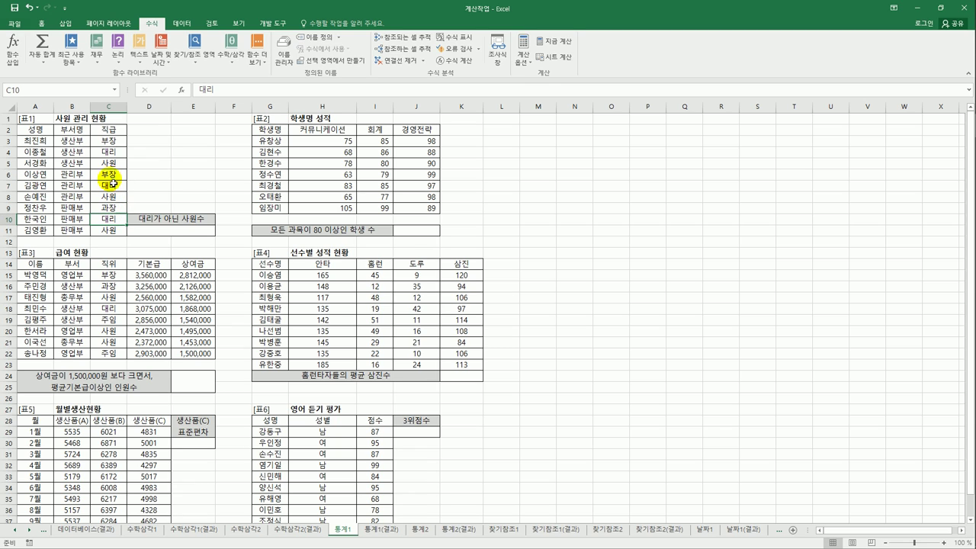
key(Up)
key(Up)
key(Up)
key(Up)
key(Up)
key(Up)
key(Up)
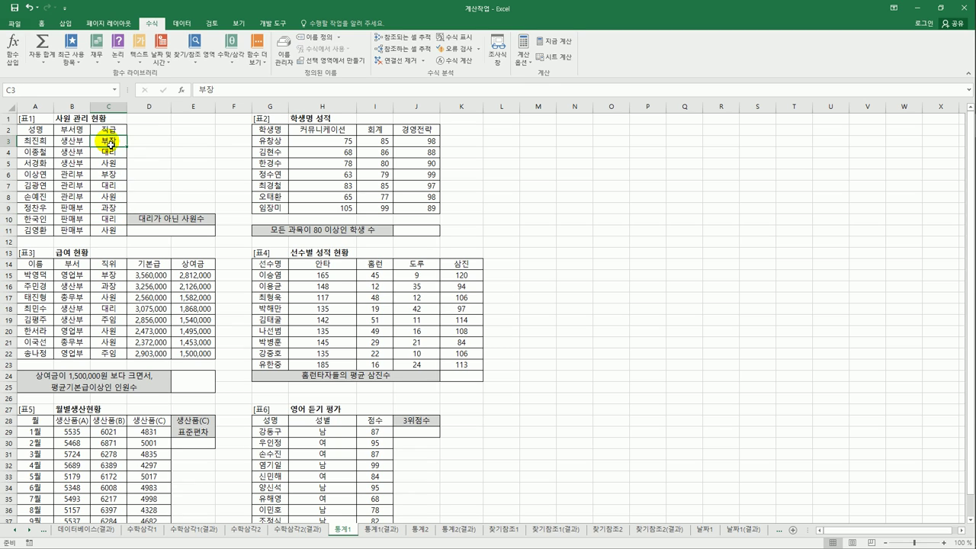
key(Down)
key(Down)
click(116, 174)
click(117, 185)
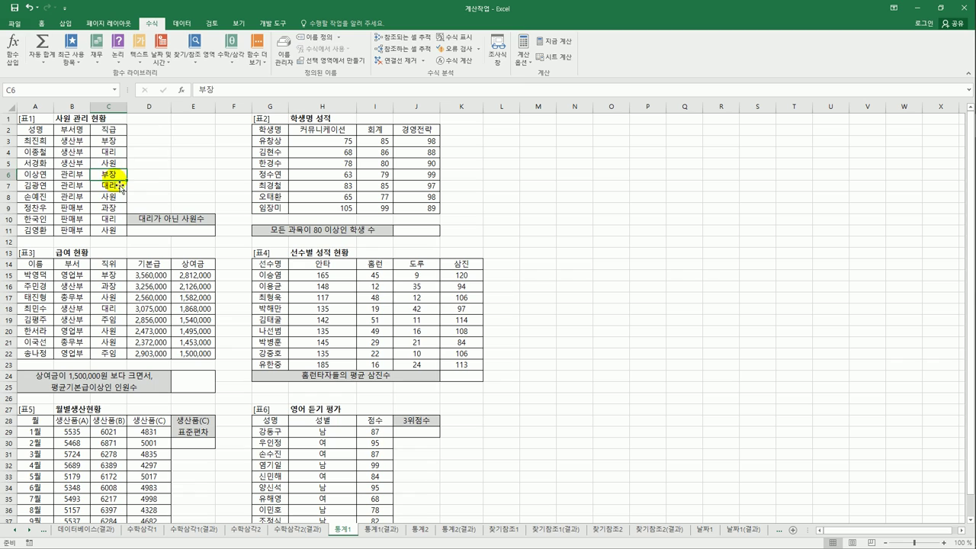
click(117, 197)
click(118, 211)
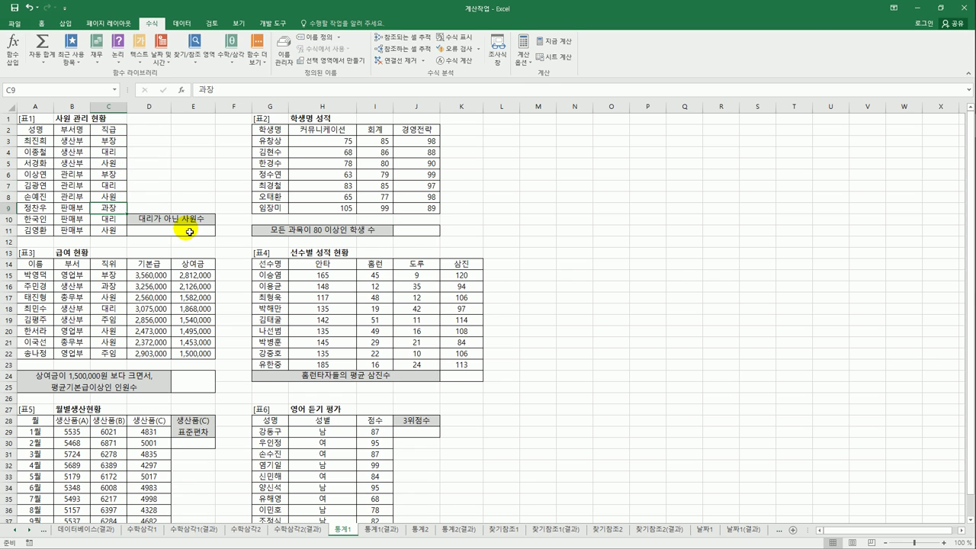
Step: Note the function for counting numbers beside the tables: 숫자 in L2 and count in M2
click(506, 132)
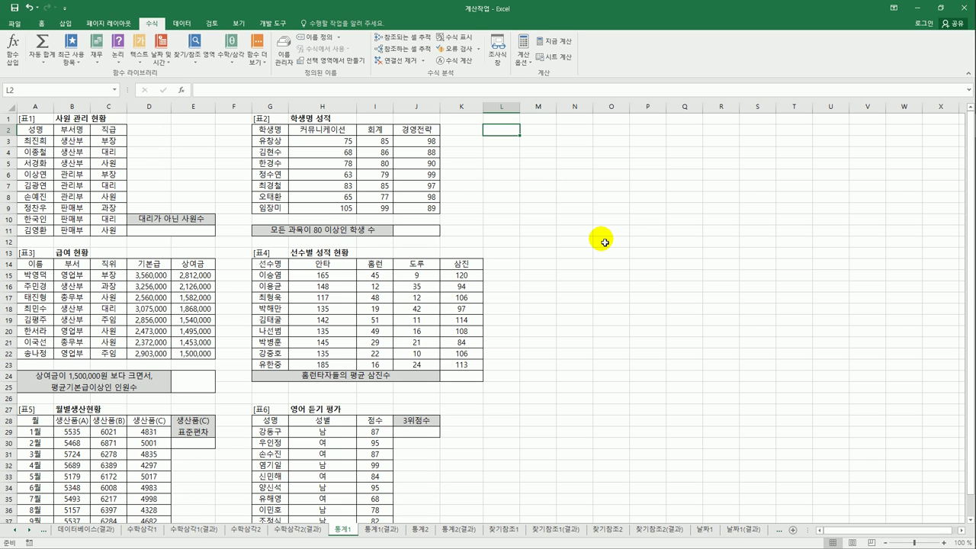
text(수)
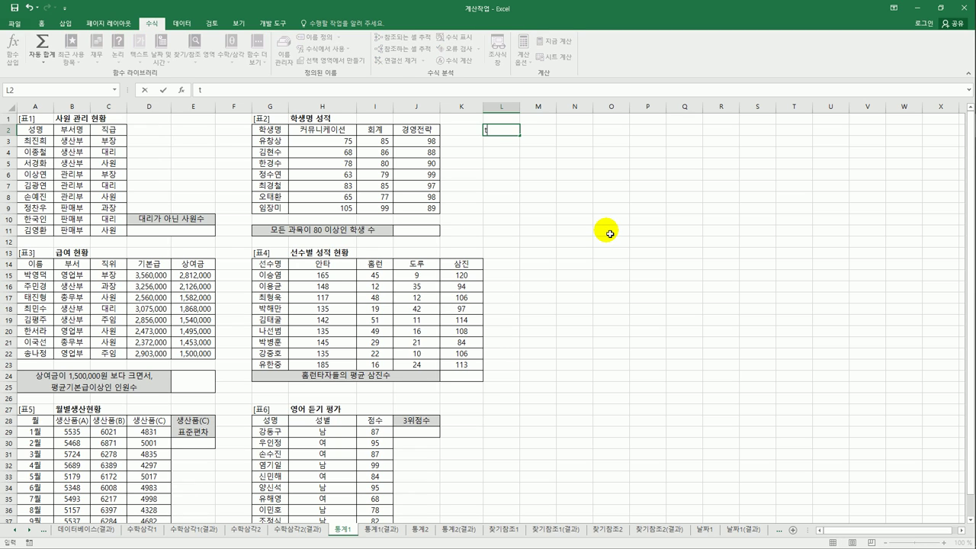
text(ㅅ자)
key(Tab)
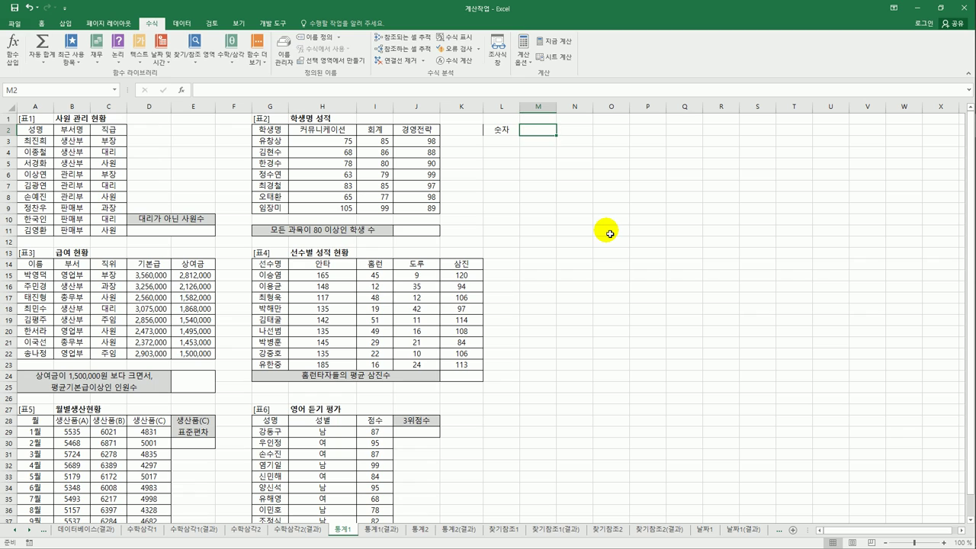
text(count)
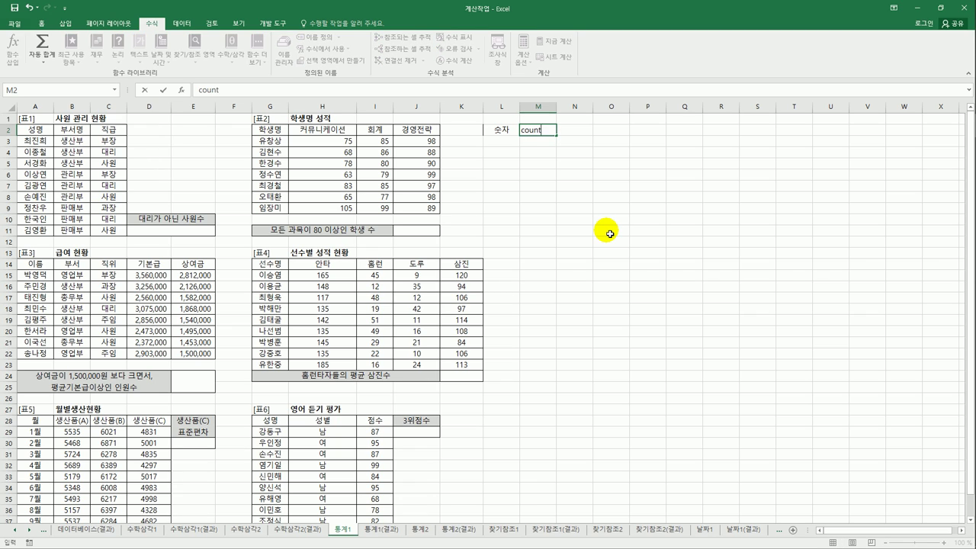
key(Return)
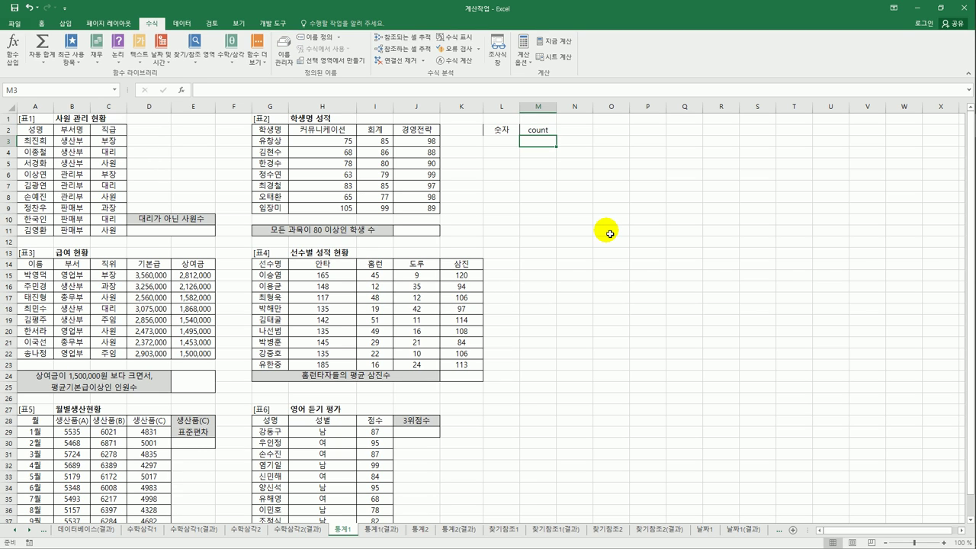
Step: Add the note for counting non-blank cells: 공백x in L3 and counta in M3
key(Left)
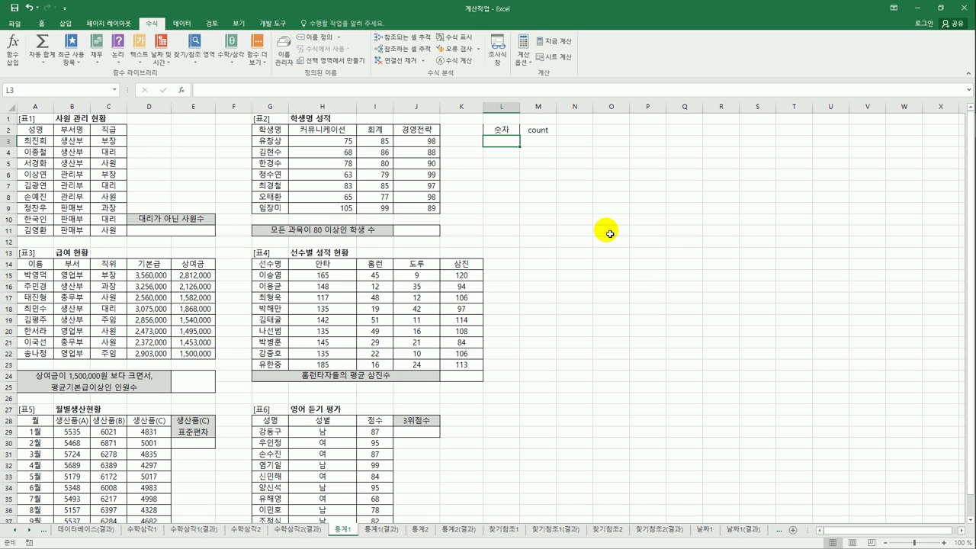
text(=co)
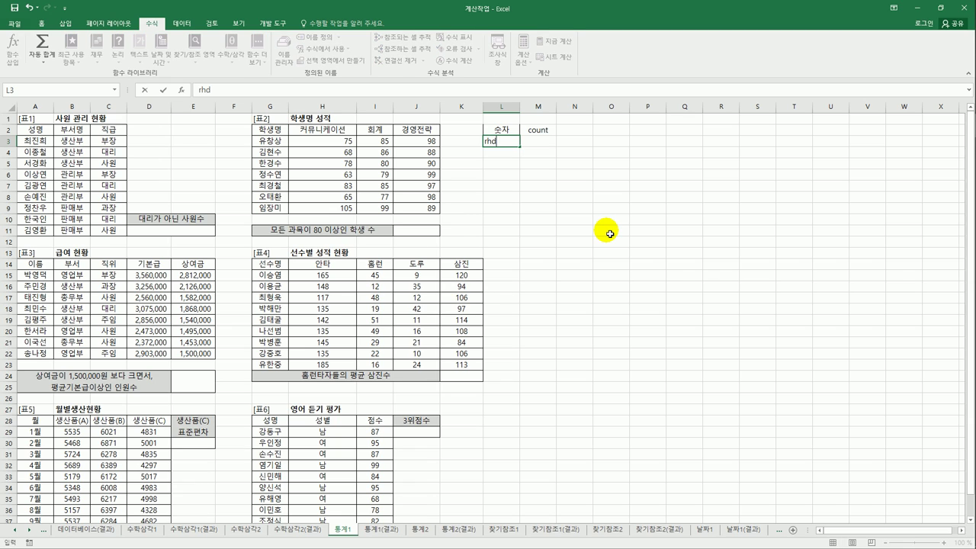
key(BackSpace)
key(BackSpace)
key(BackSpace)
text(공백ㅌ)
key(BackSpace)
text(x)
key(Tab)
text(ㅊ)
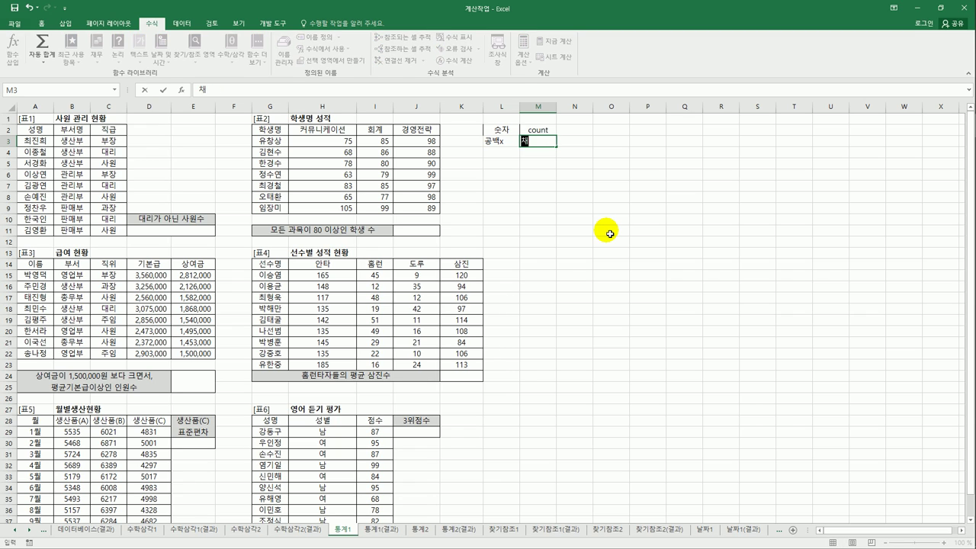
key(BackSpace)
text(counta)
key(Return)
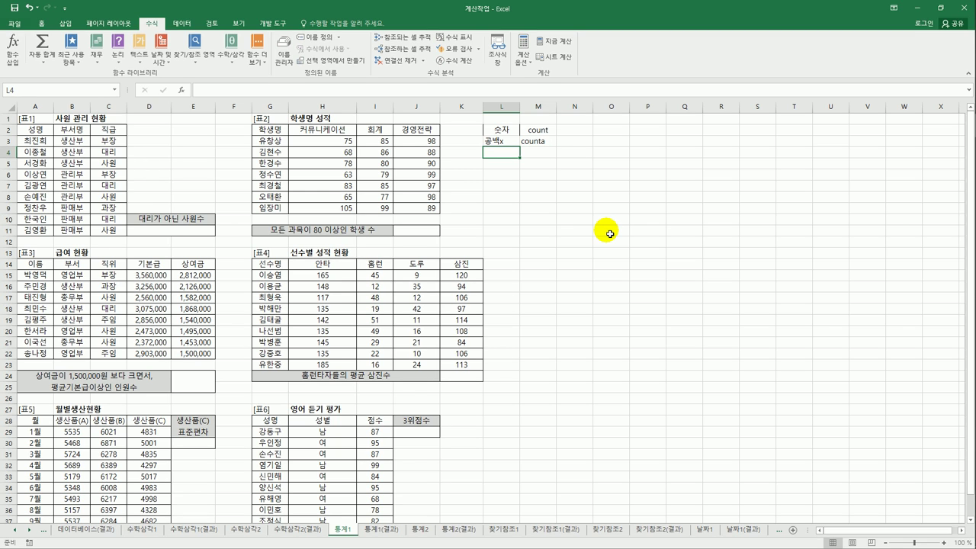
Step: Add the note for counting blank cells: 공백 in L4 and countblank in M4
text(ㄱ)
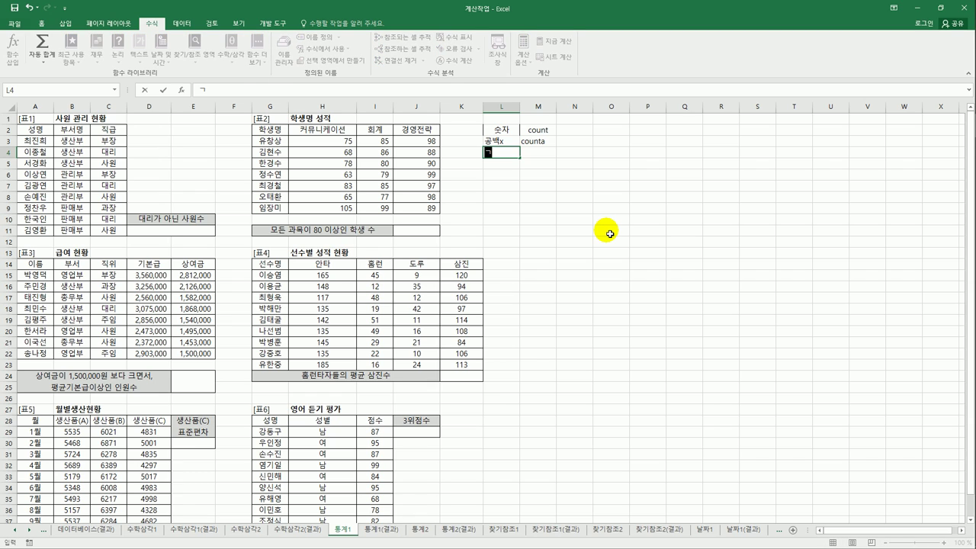
text(공백)
key(Delete)
key(Tab)
text(counta)
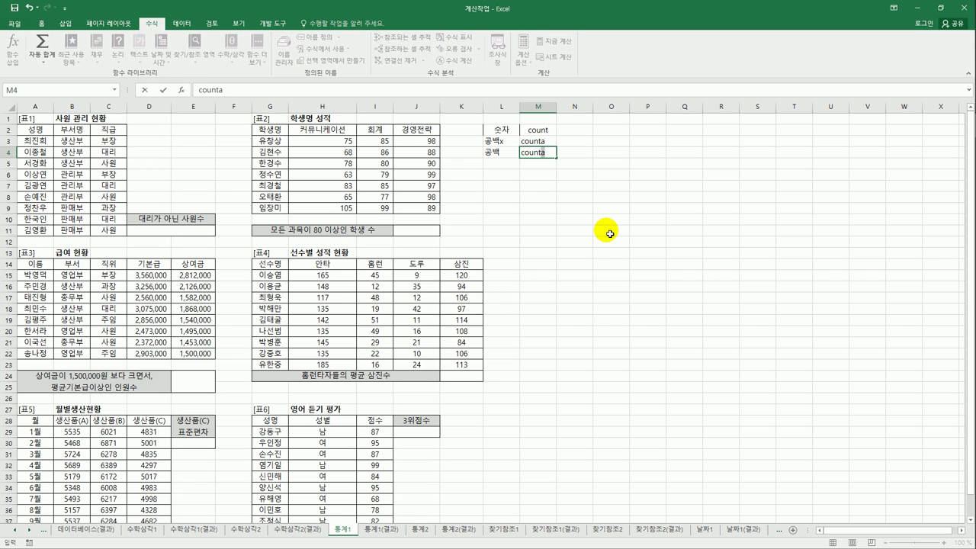
text(blank)
key(Return)
key(Up)
key(Up)
key(Up)
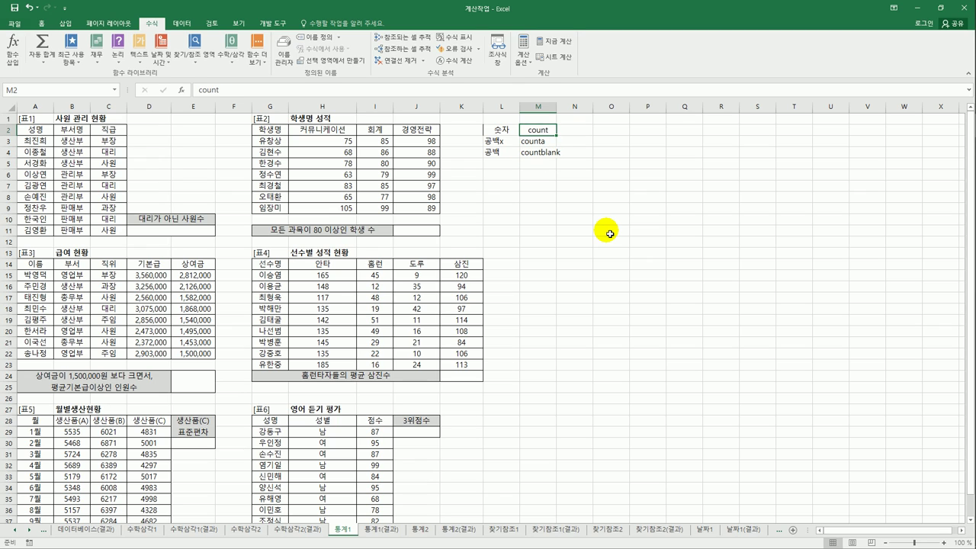
key(Down)
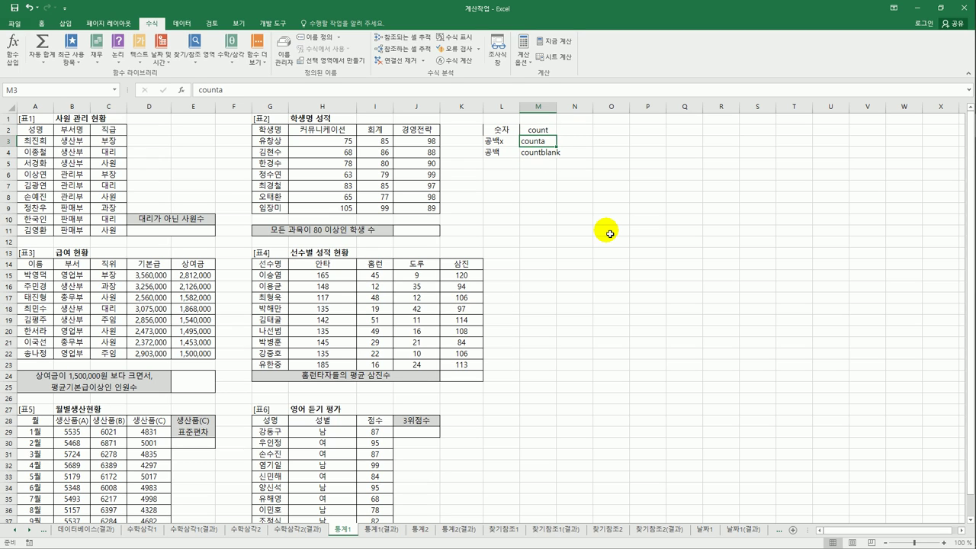
key(Down)
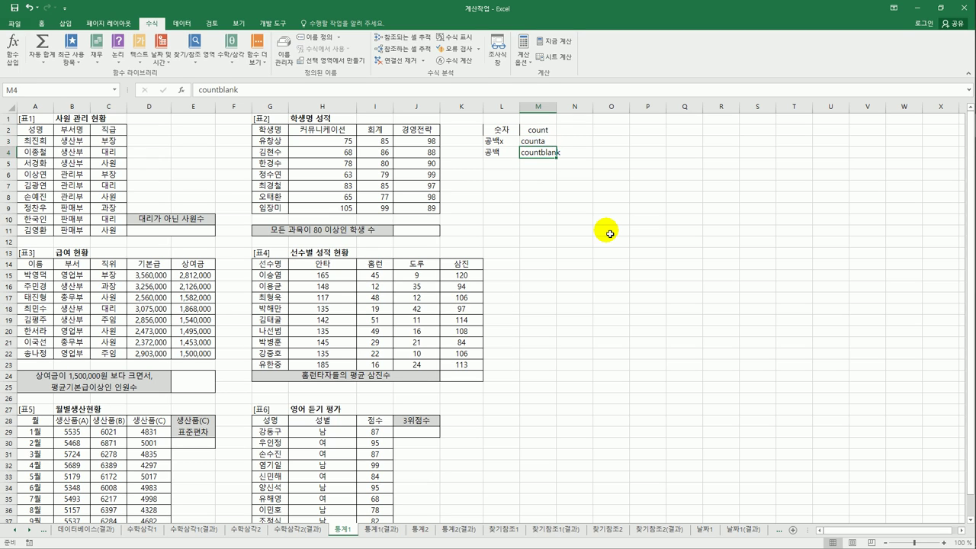
Step: Add the note for conditional counting: 조건 o in L6 and countif in M6
key(Down)
key(Down)
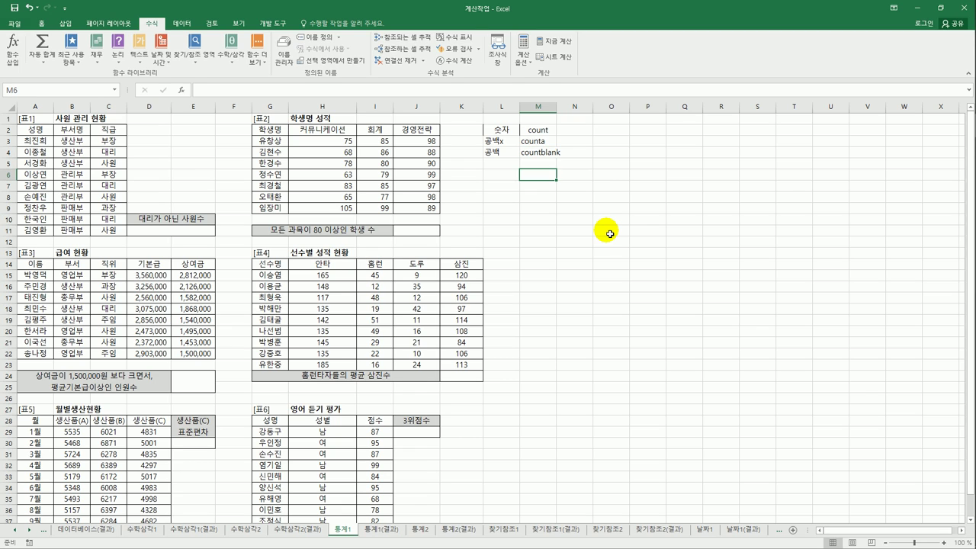
key(Left)
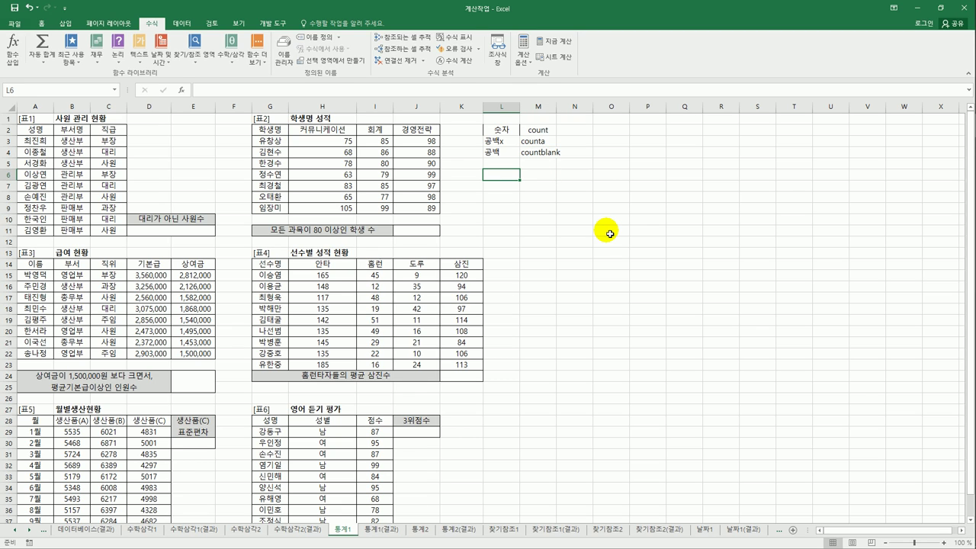
text(=co)
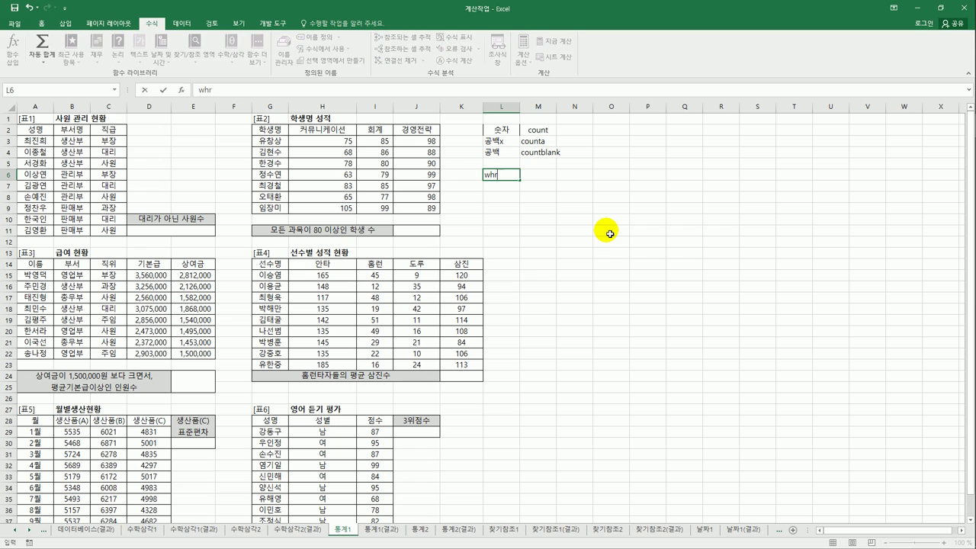
key(BackSpace)
key(BackSpace)
key(BackSpace)
text(조건 o)
key(Tab)
text(coun)
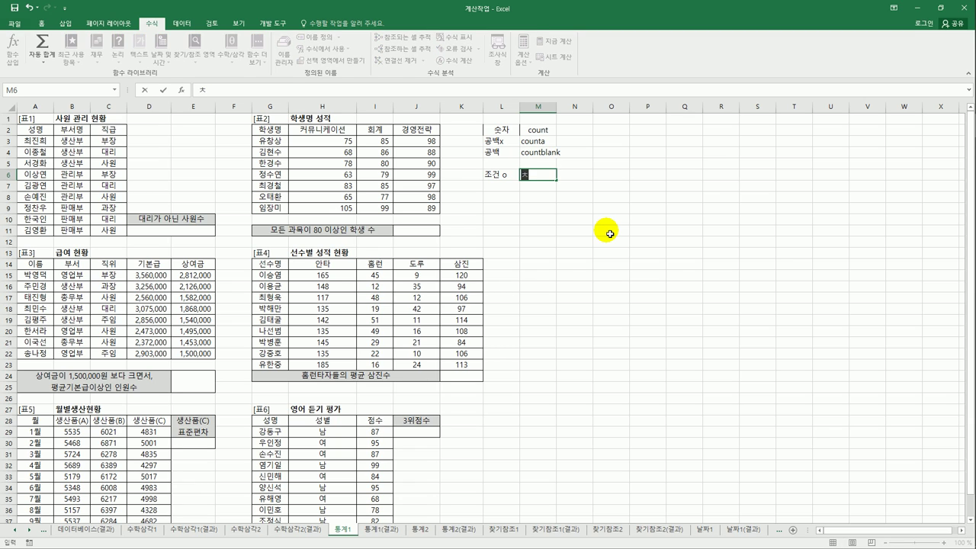
text(tif)
key(Return)
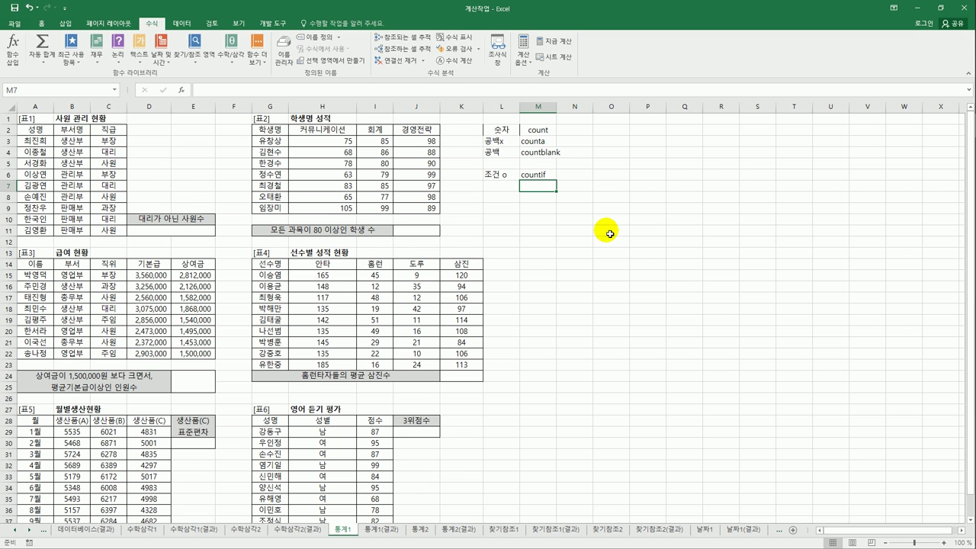
Step: Enter countifs in M7 below the countif note
text(countif)
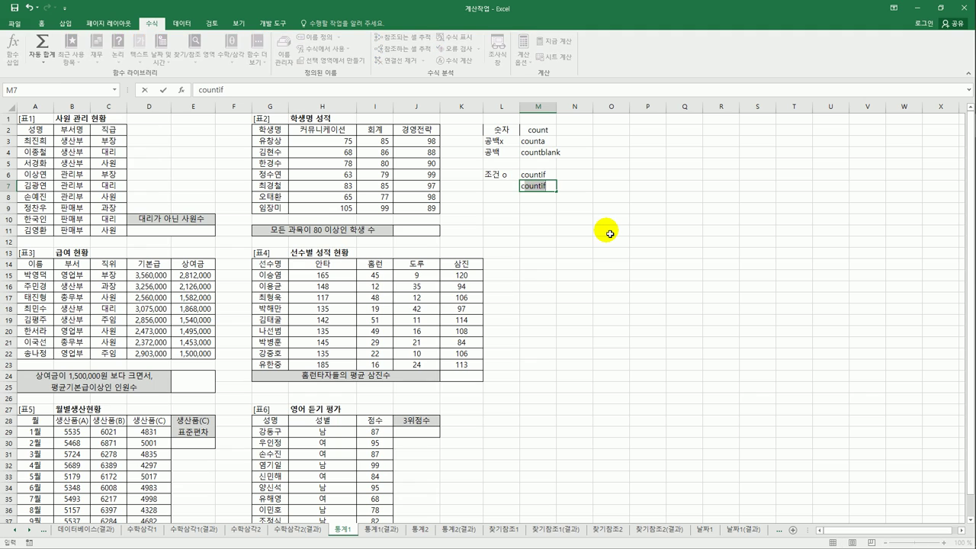
text(s)
key(Return)
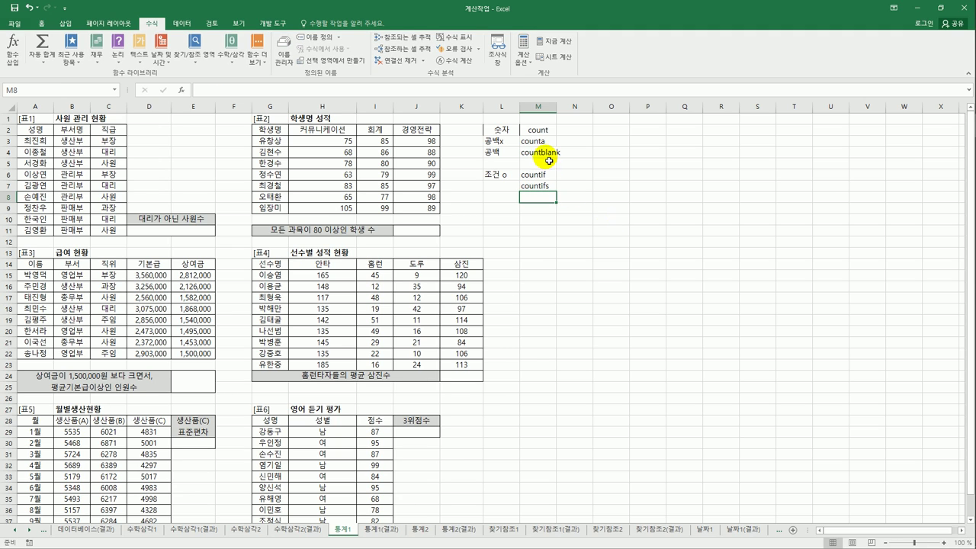
Step: Review the noted counting functions in column M one by one, from count through countifs
drag(537, 131, 544, 186)
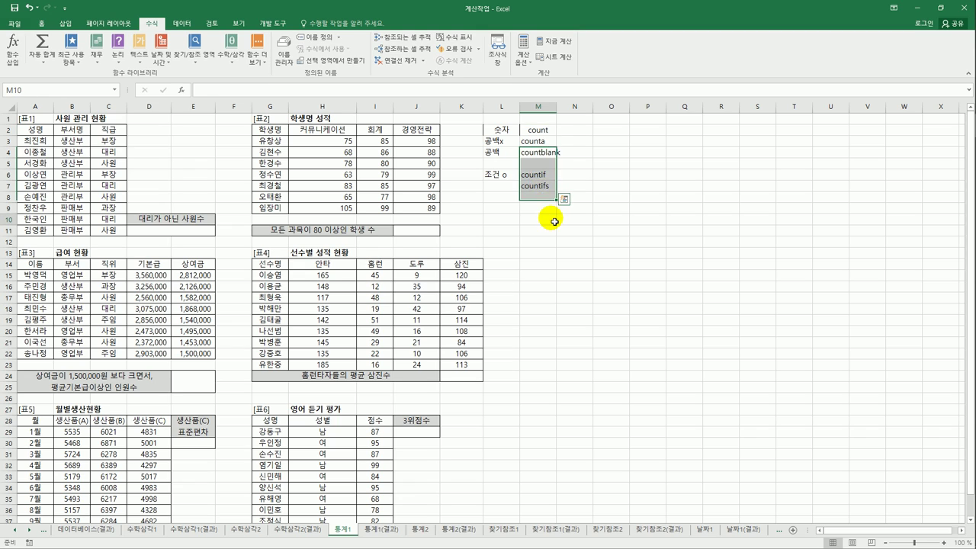
click(543, 200)
click(541, 132)
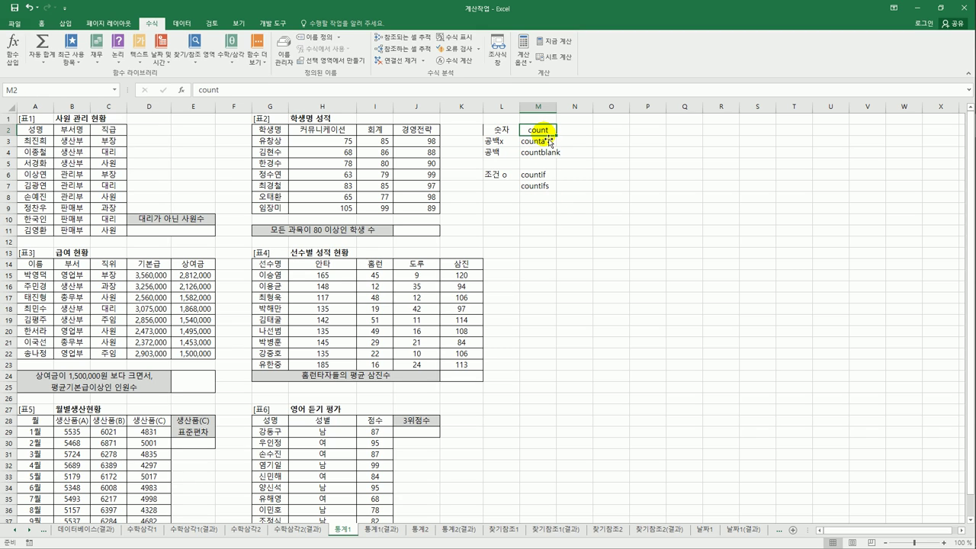
click(546, 148)
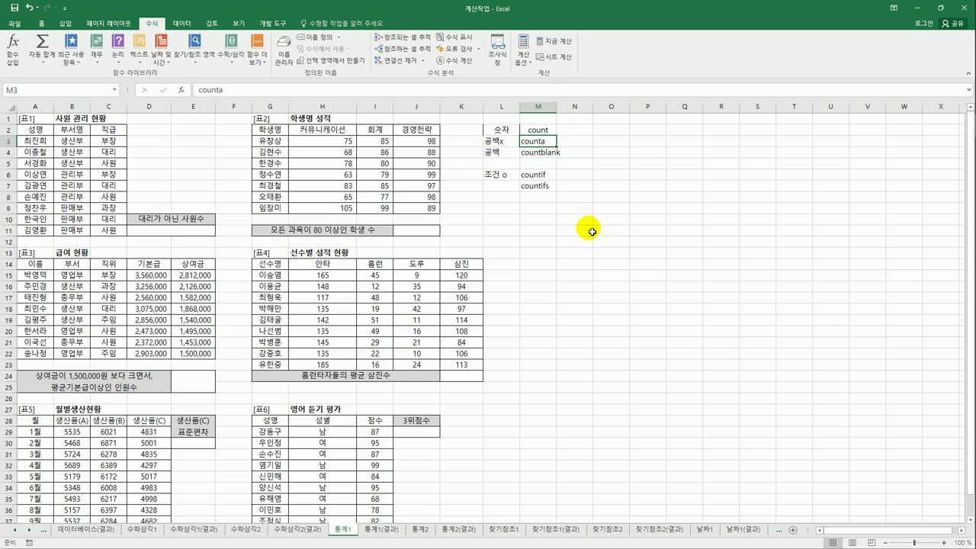
click(546, 152)
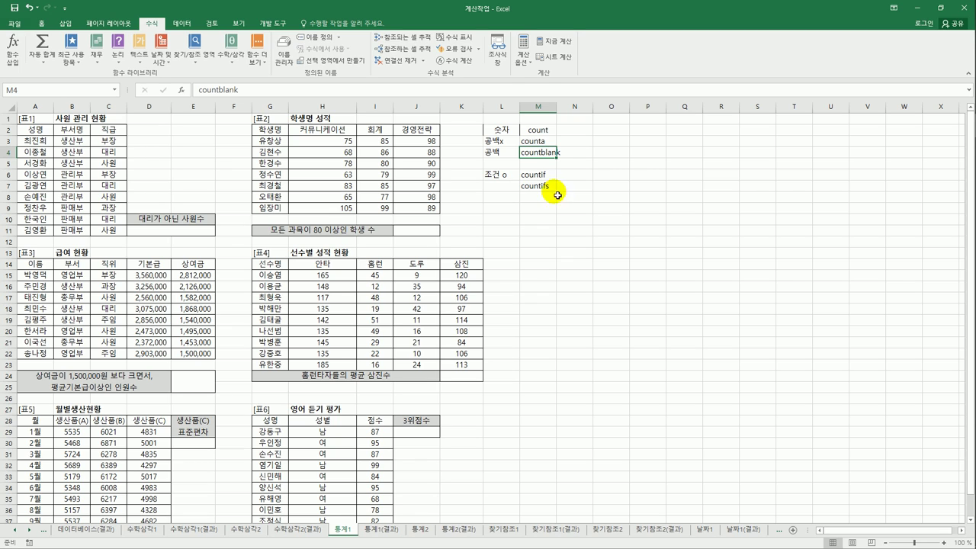
click(545, 175)
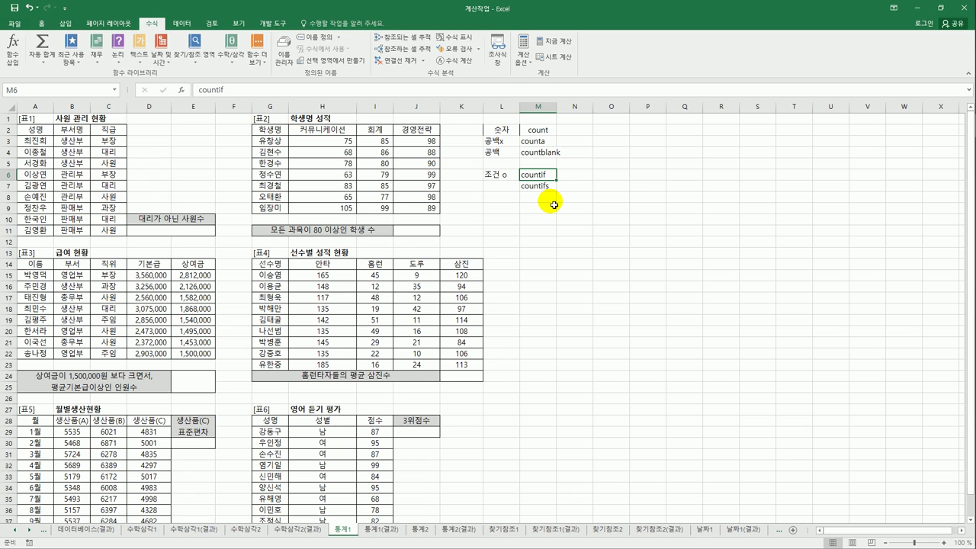
click(548, 187)
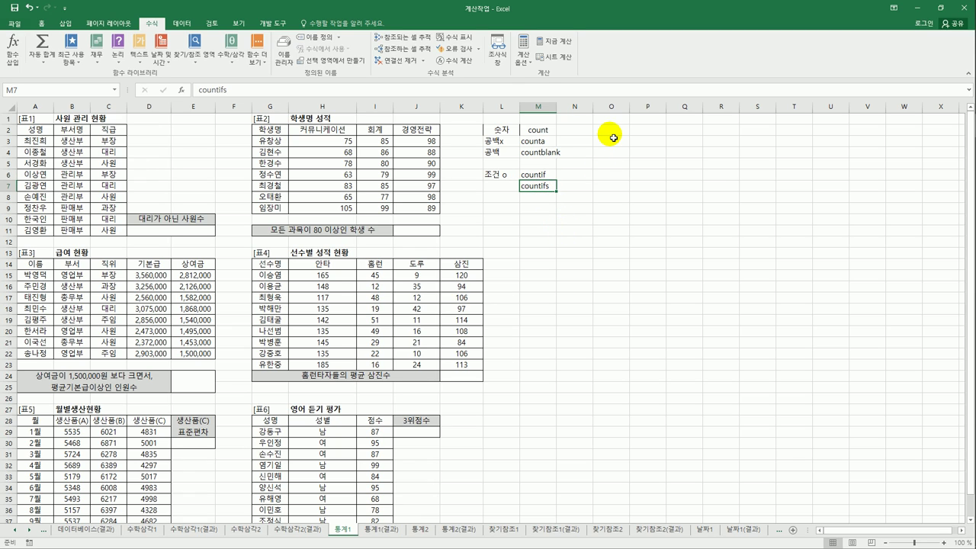
Step: List the comparison operators >=, <=, >, < and <> down cells O2 to O6
click(614, 129)
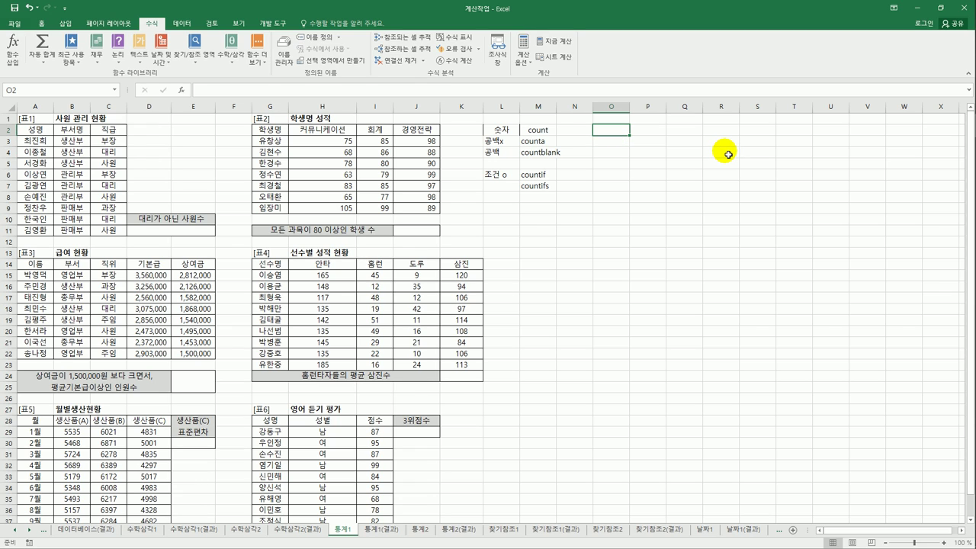
text(>=)
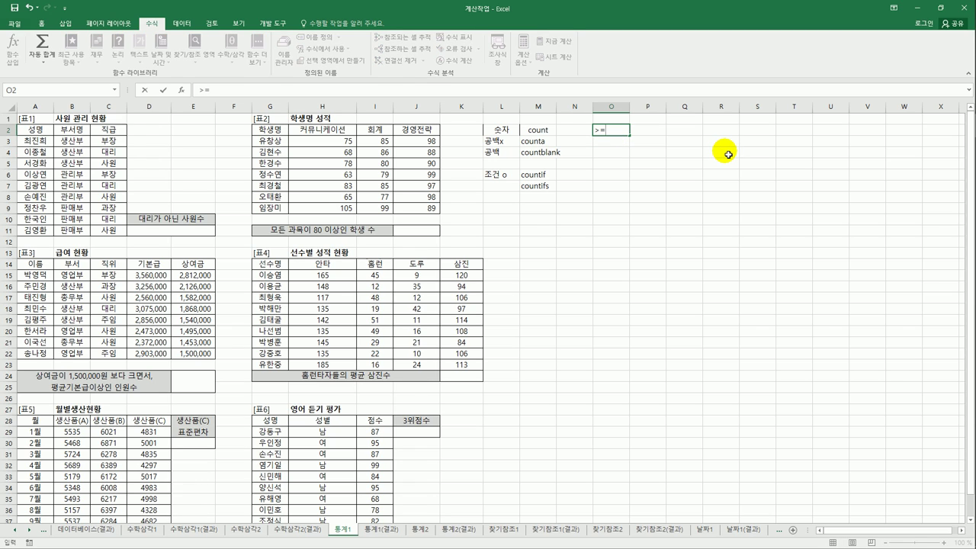
key(Return)
text(<=)
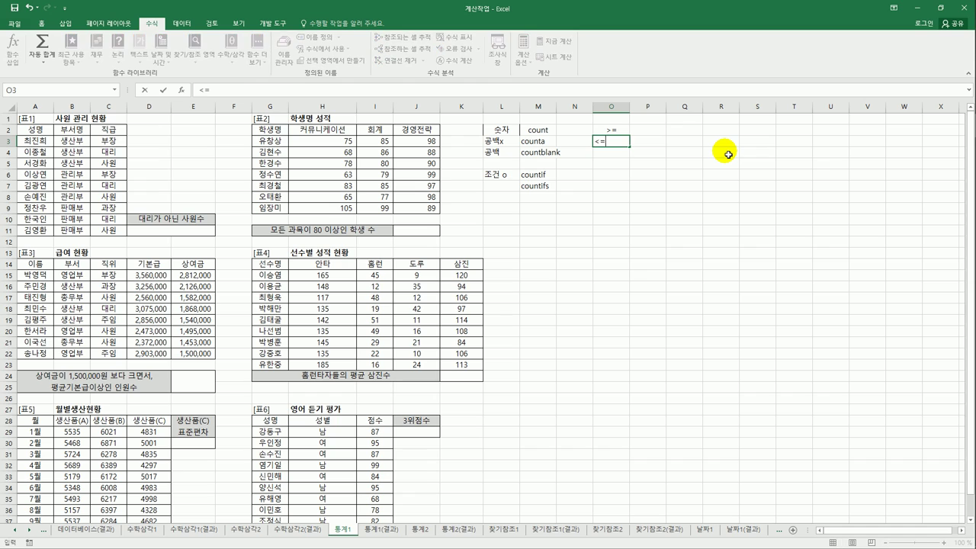
key(Return)
text(>)
key(Return)
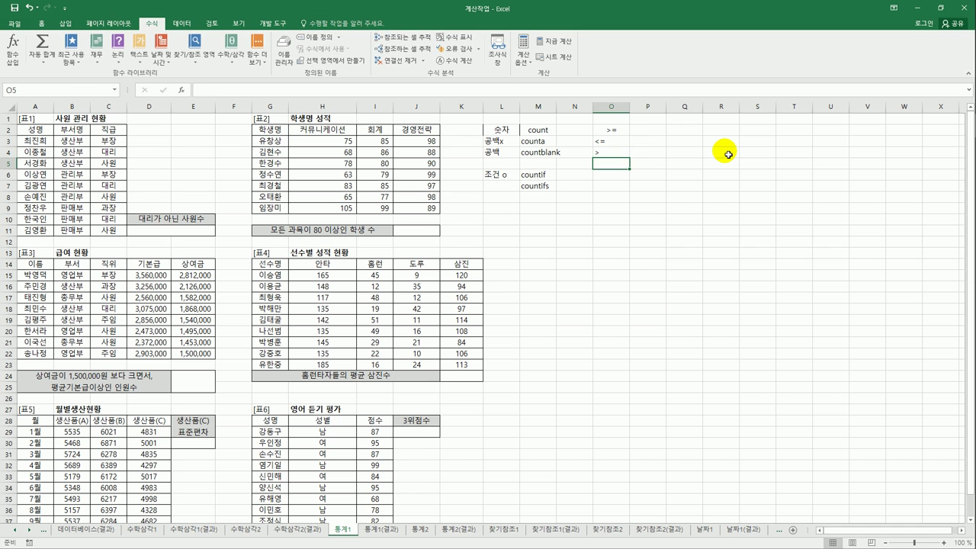
text(<)
key(Return)
text(<>)
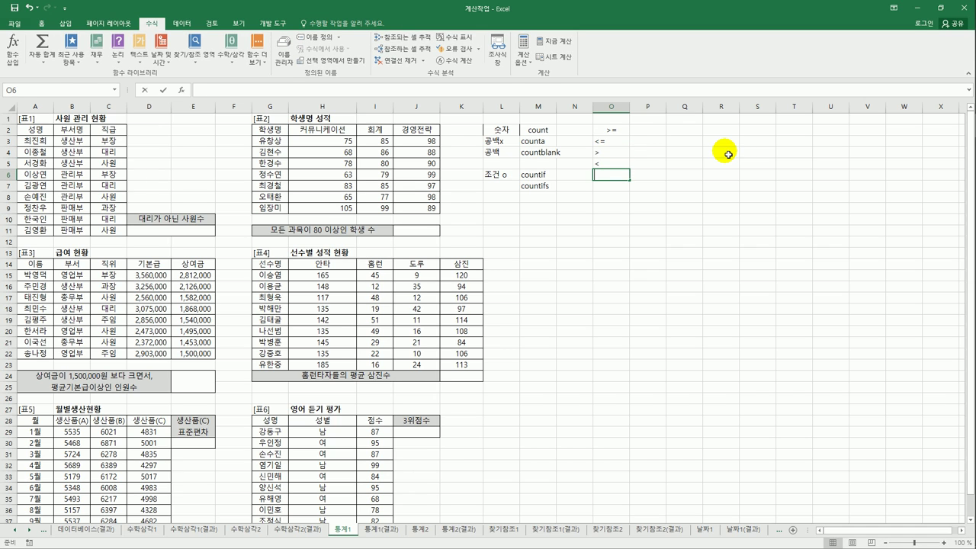
key(Return)
key(Up)
Step: Start a COUNTIF formula in D11 with the 직급 cells C3:C11 as its range
click(168, 237)
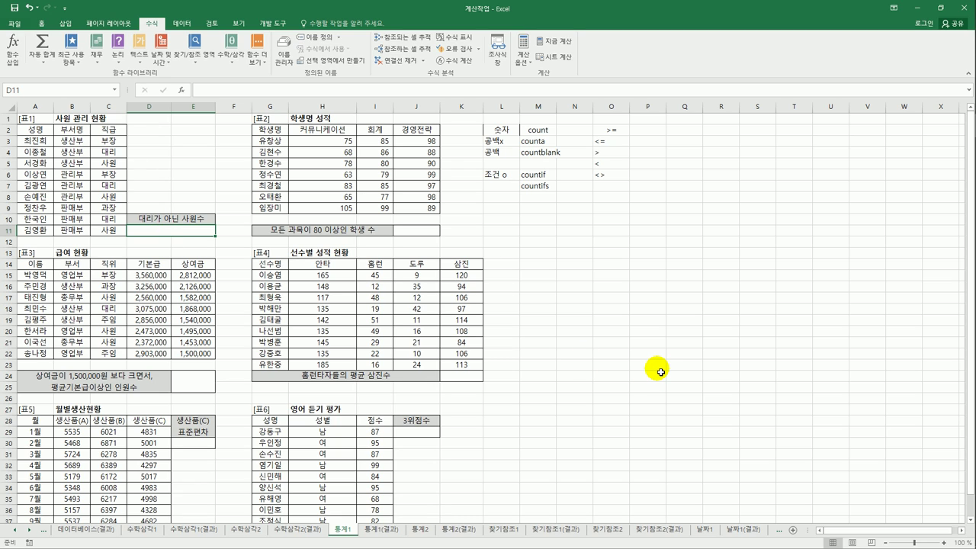
text(=cou)
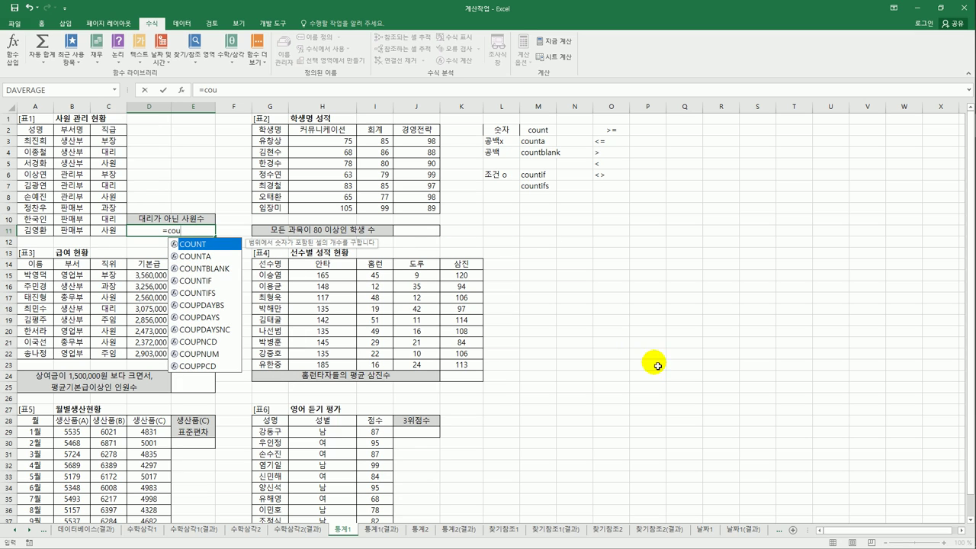
click(211, 282)
double_click(210, 282)
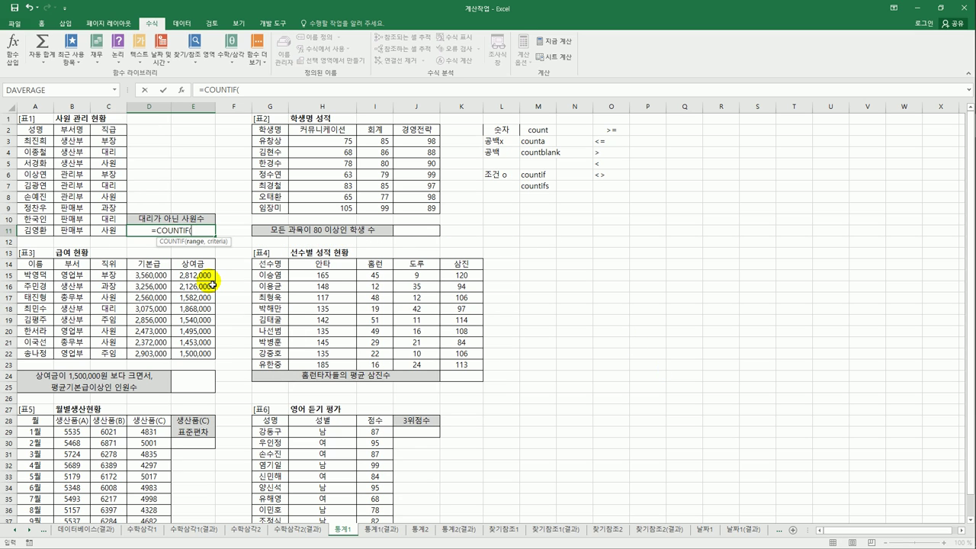
click(109, 141)
drag(109, 141, 117, 232)
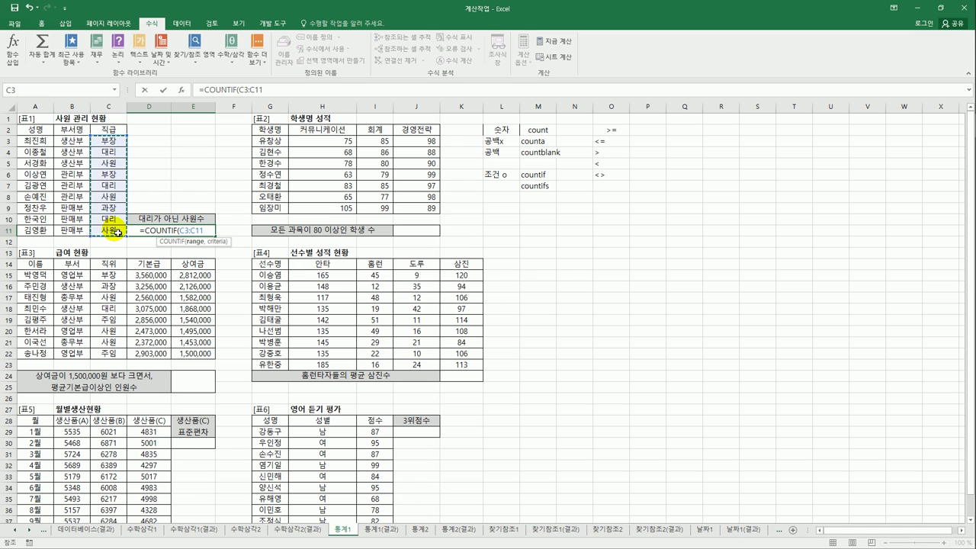
text(,)
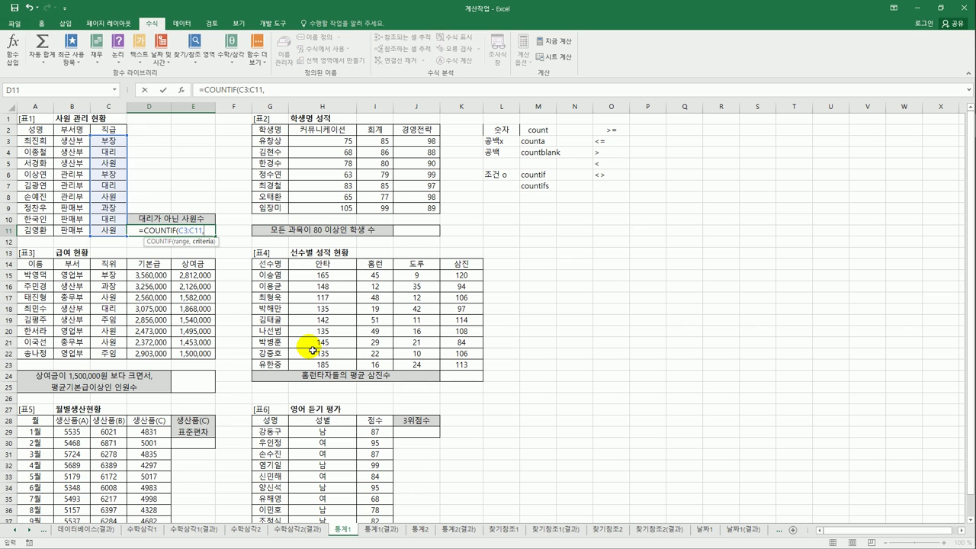
Step: Complete the COUNTIF formula in D11 with the criterion "<>대리" and enter it
text("<>eo)
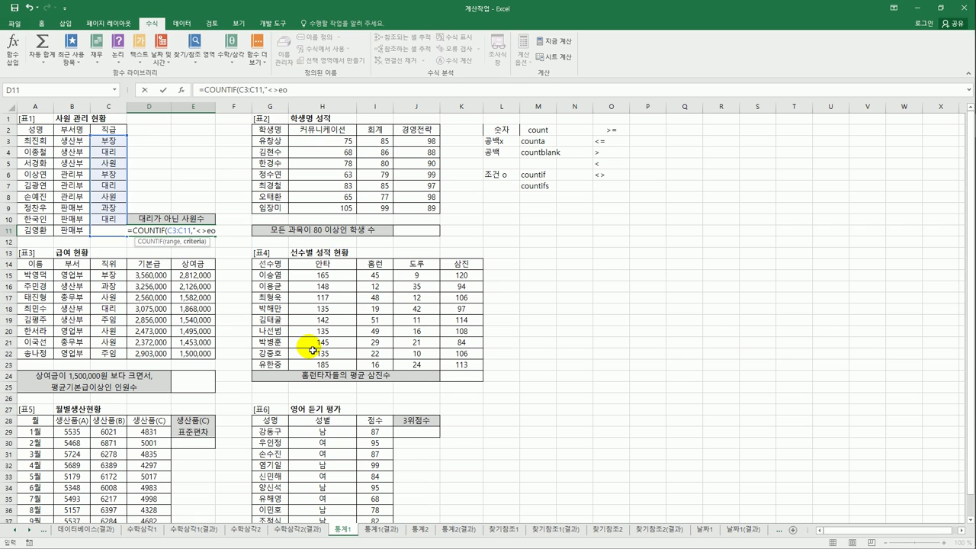
text(ㄷ)
text(대리")
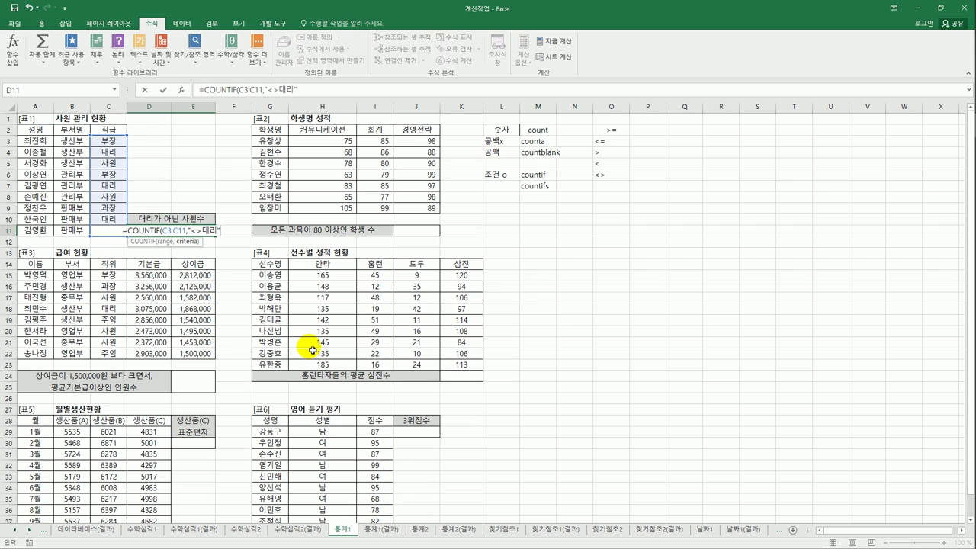
text())
key(Return)
key(Up)
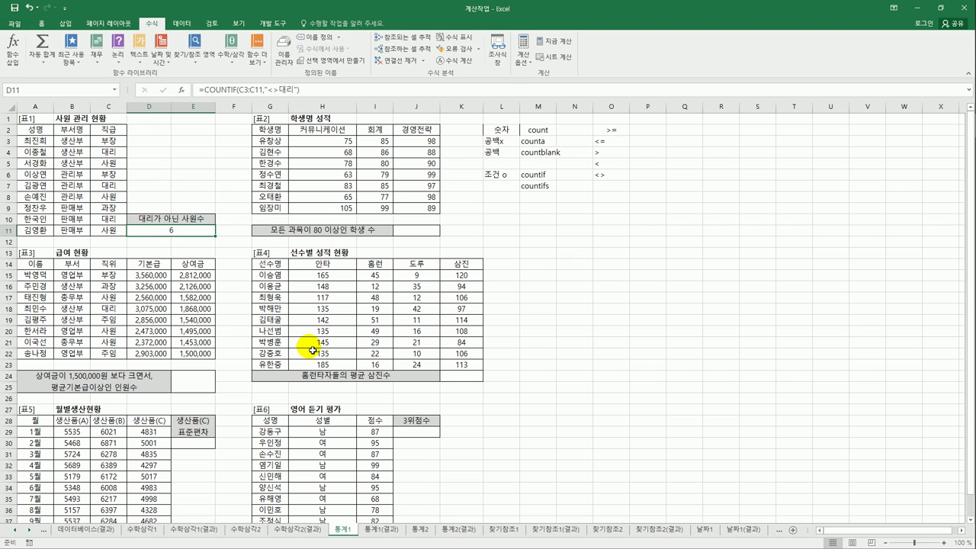
Step: Try to append the unit 명 without quotes directly after the COUNTIF formula in D11
click(353, 90)
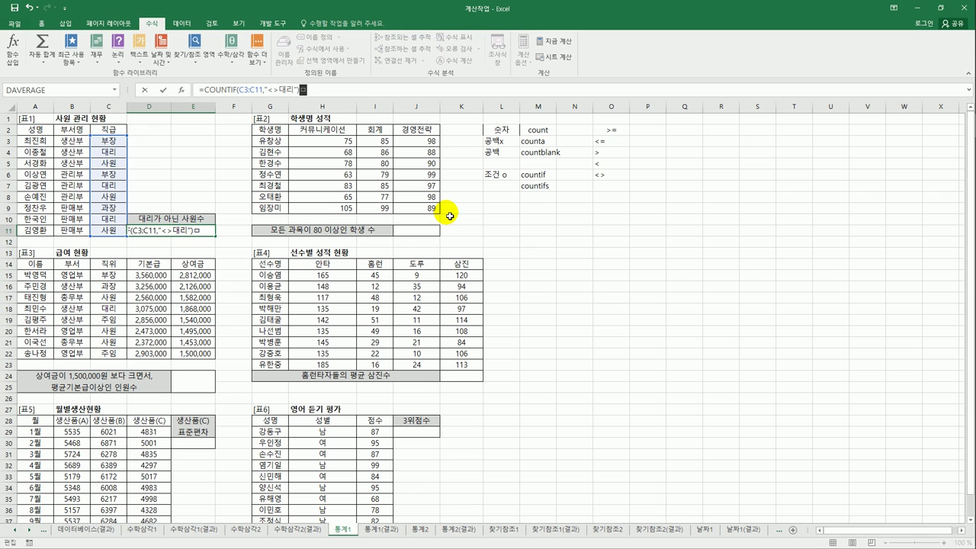
text(명)
key(Return)
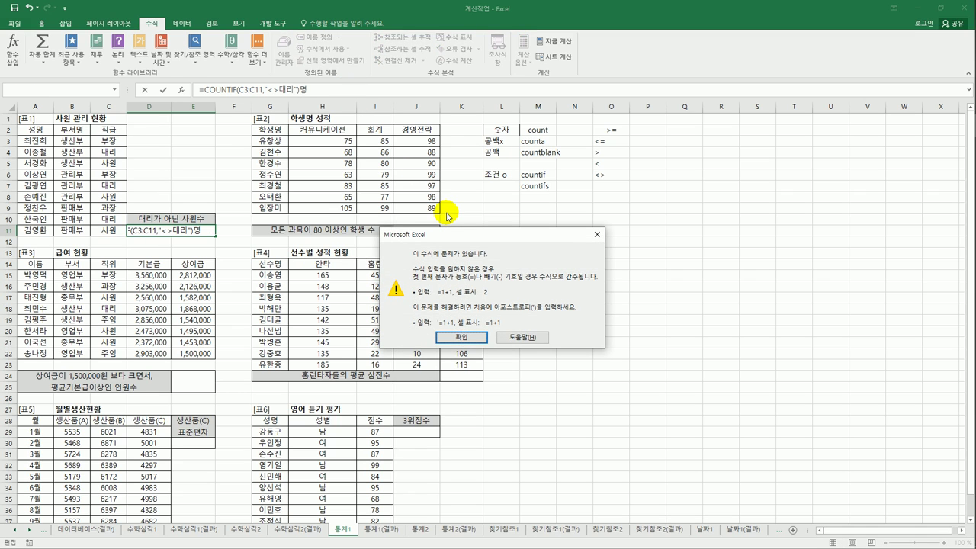
click(460, 336)
Step: Enclose the appended 명 in double quotation marks in D11 and try to enter the formula
key(Right)
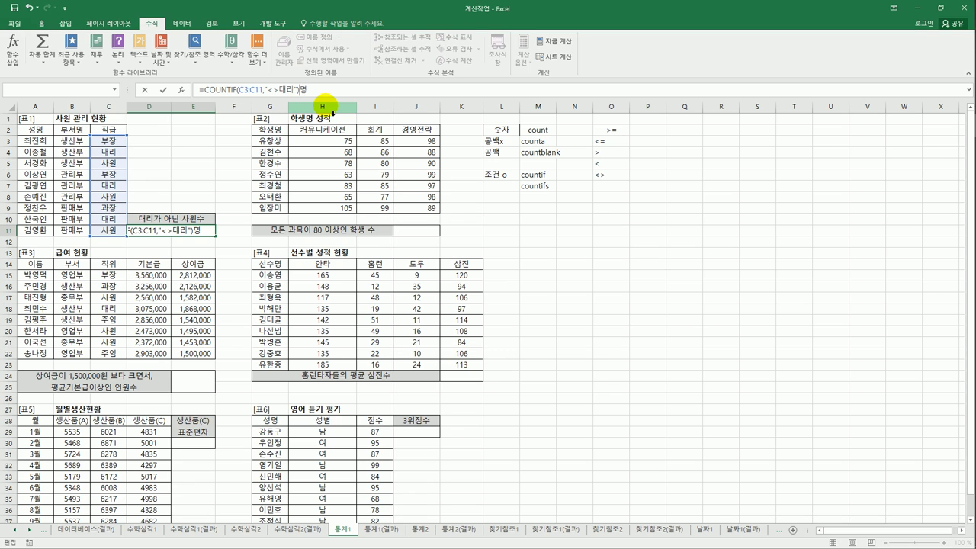
key(Left)
text(")
key(End)
text(")
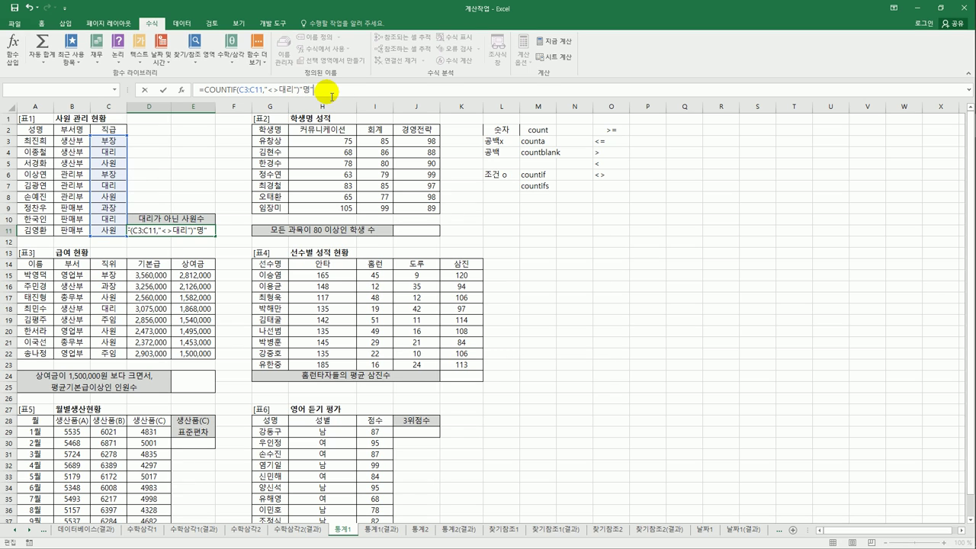
key(Return)
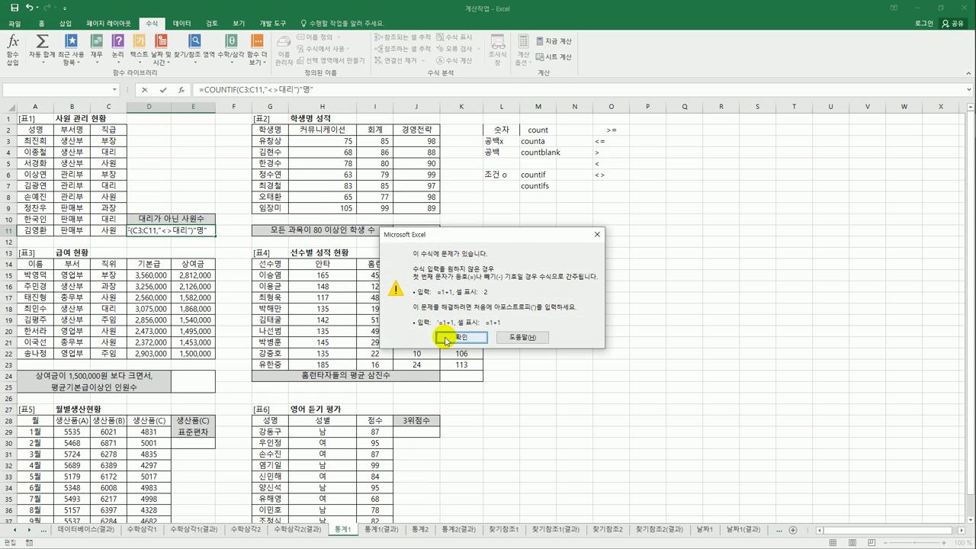
click(444, 336)
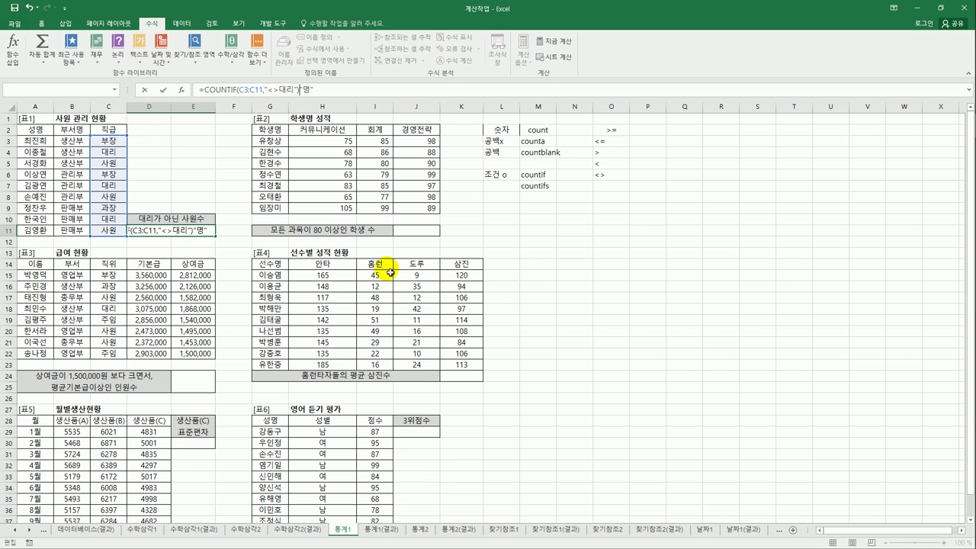
Step: Insert & between the COUNTIF function and "명" in D11 and enter the formula
text(&)
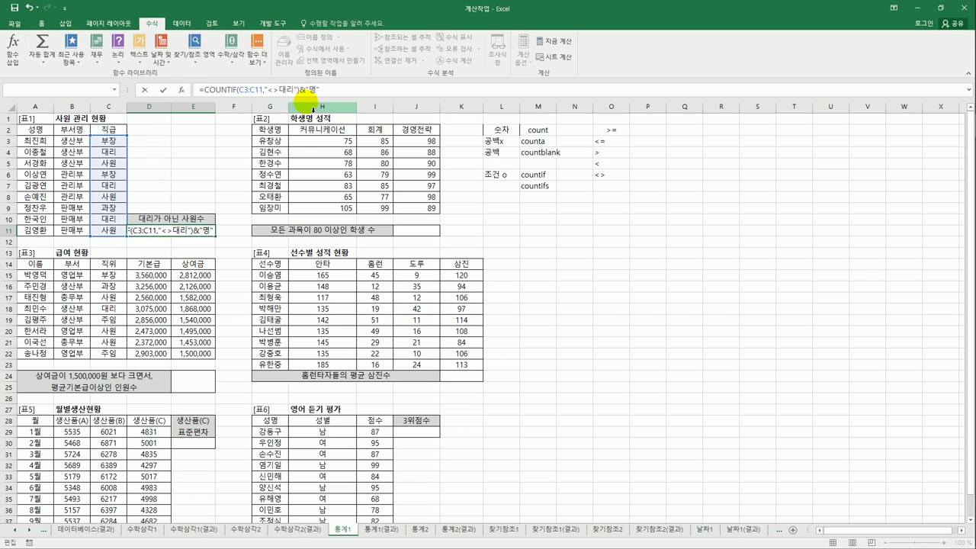
key(Return)
click(202, 234)
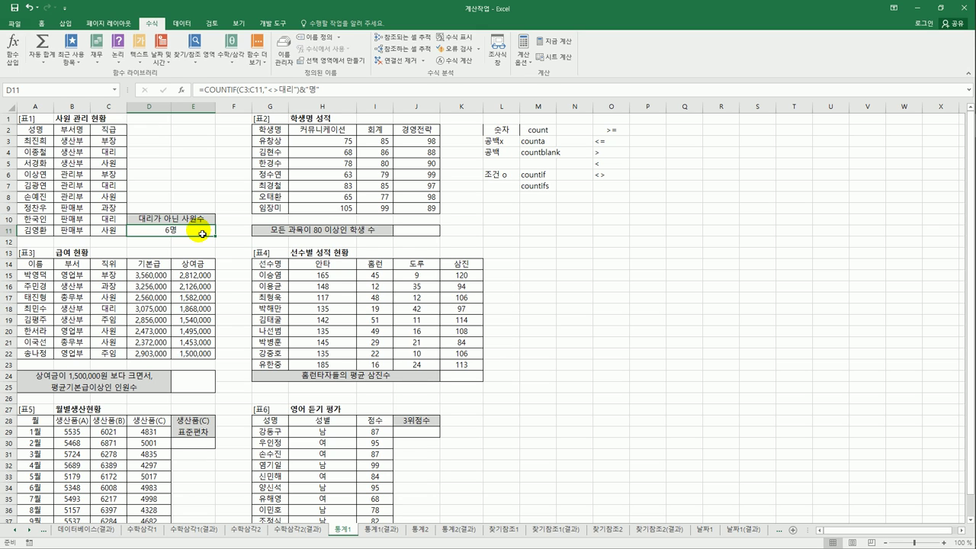
Step: Begin a COUNTIFS formula in J11 with the condition ">=80" on the 커뮤니케이션 scores H3:H9
click(423, 237)
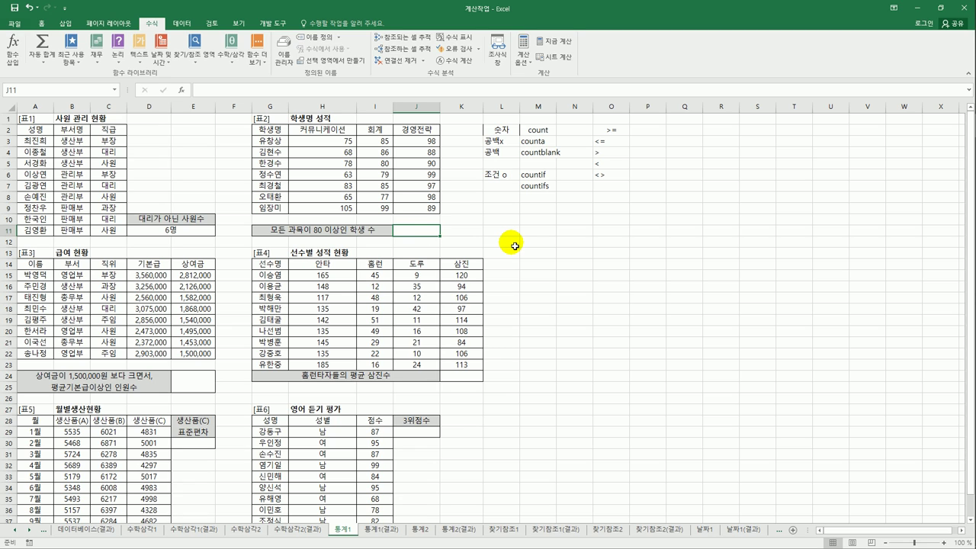
key(ctrl+v)
text(=)
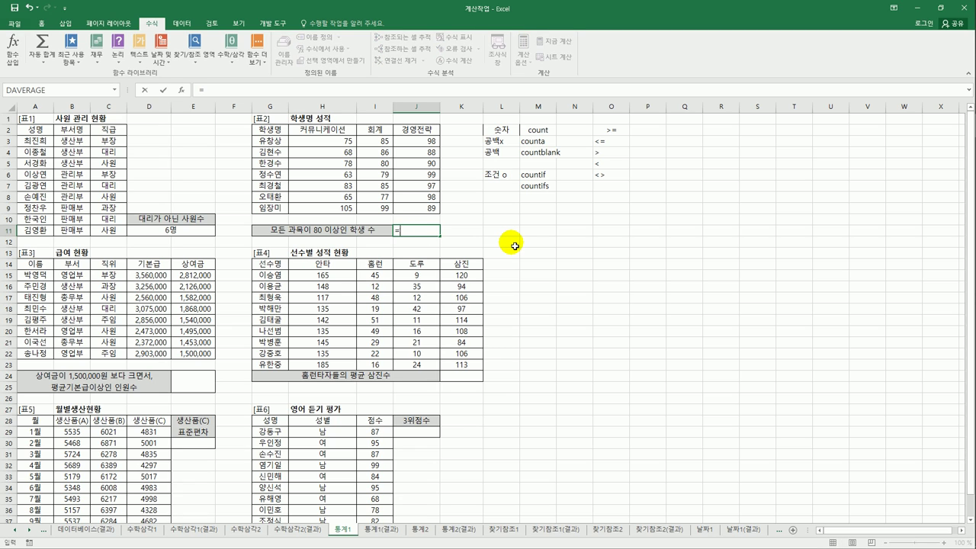
text(cou)
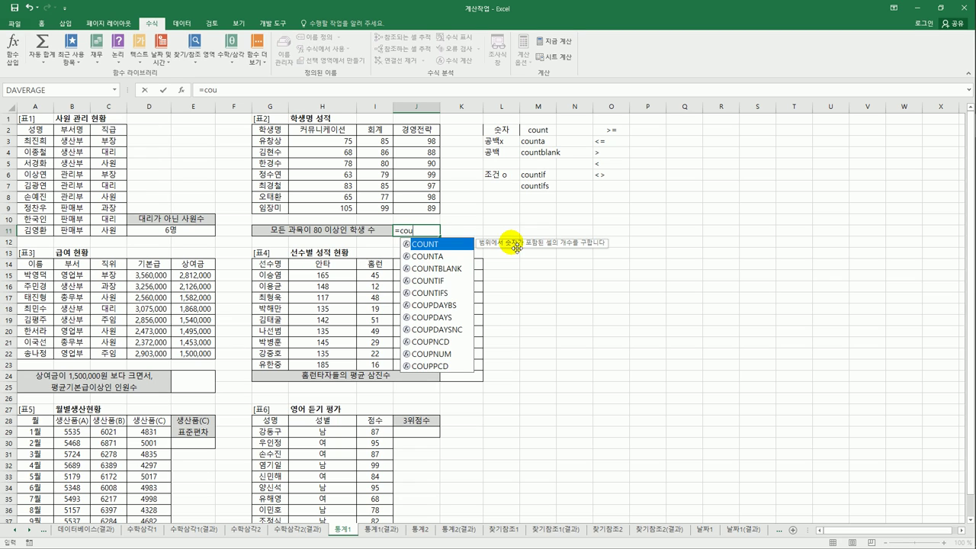
key(Down)
key(Down)
key(Down)
key(Down)
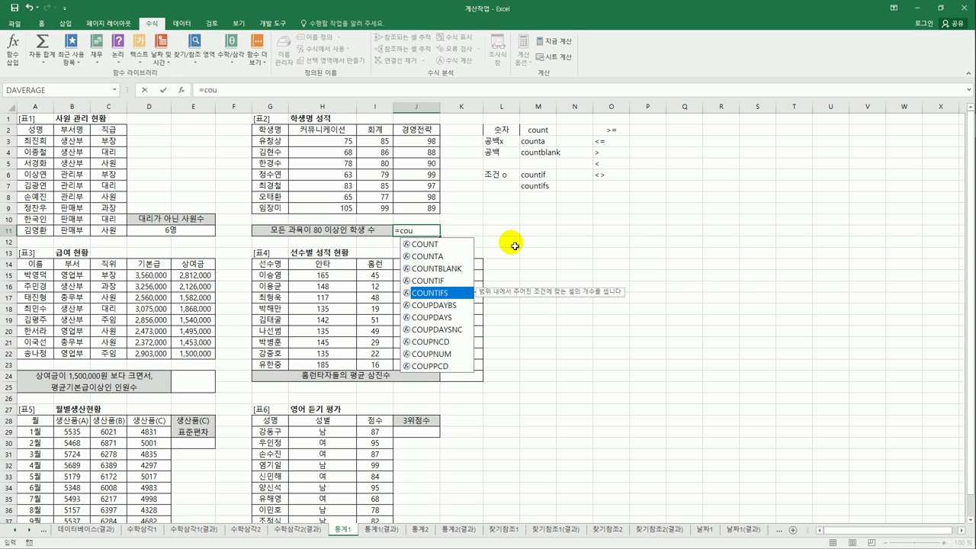
double_click(450, 297)
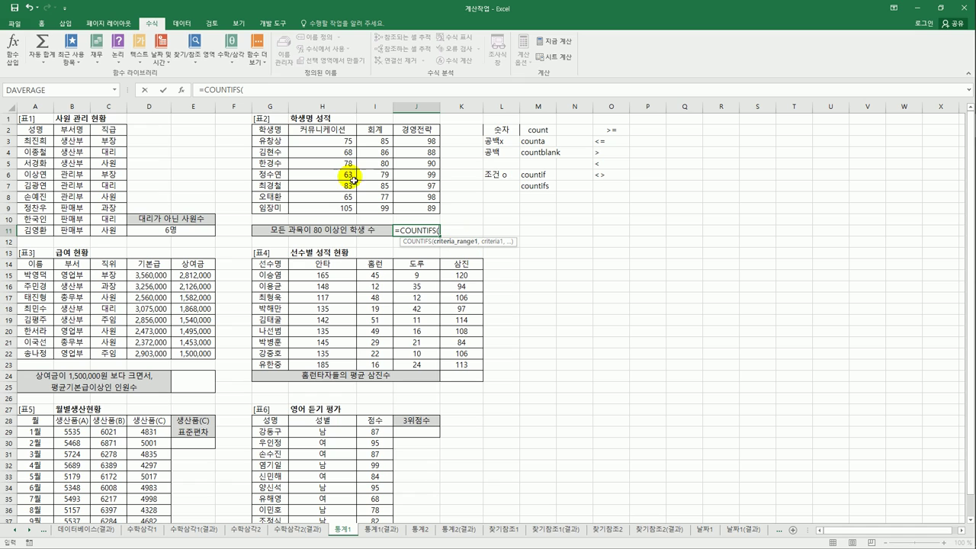
drag(320, 141, 328, 209)
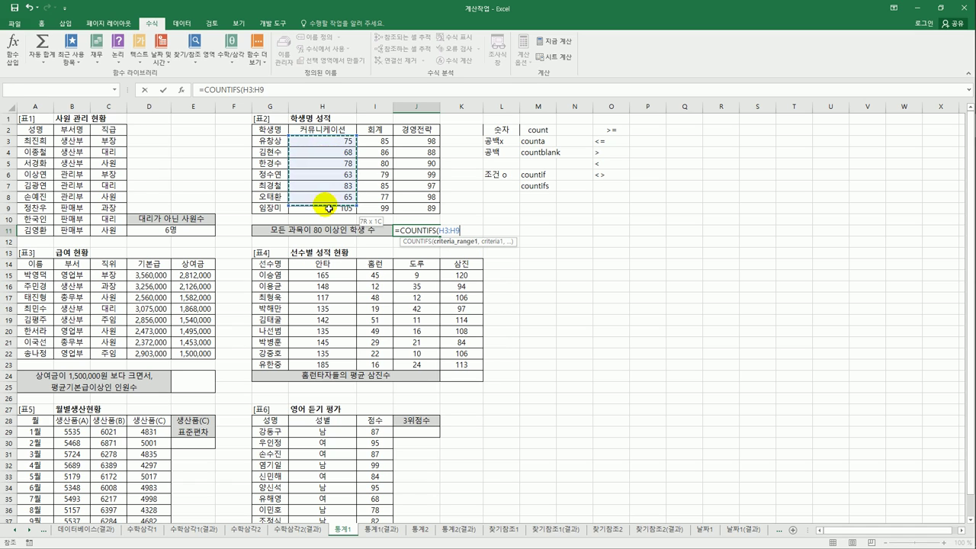
text(,)
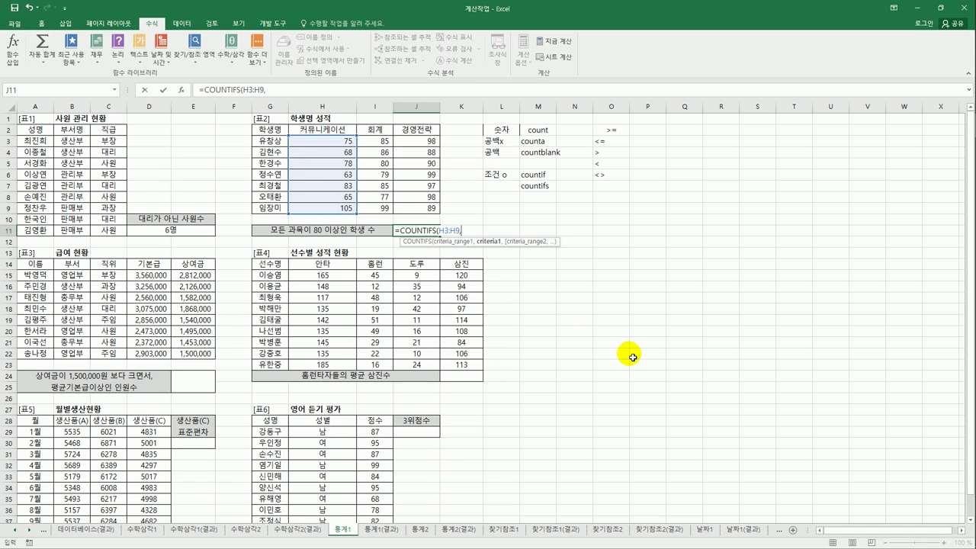
text(">=80",)
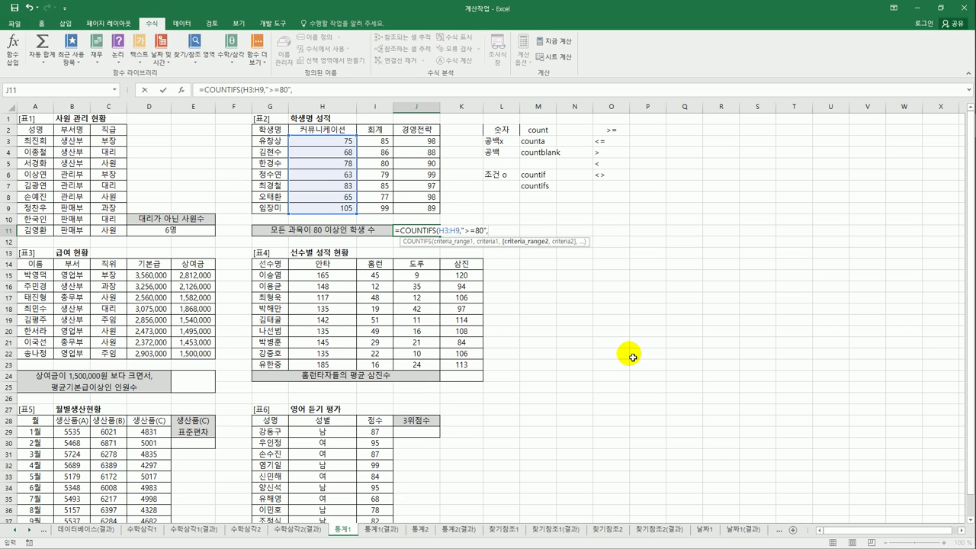
Step: Add the second COUNTIFS condition in J11: ">=80" on the 회계 scores I3:I9
click(383, 141)
drag(383, 142, 376, 208)
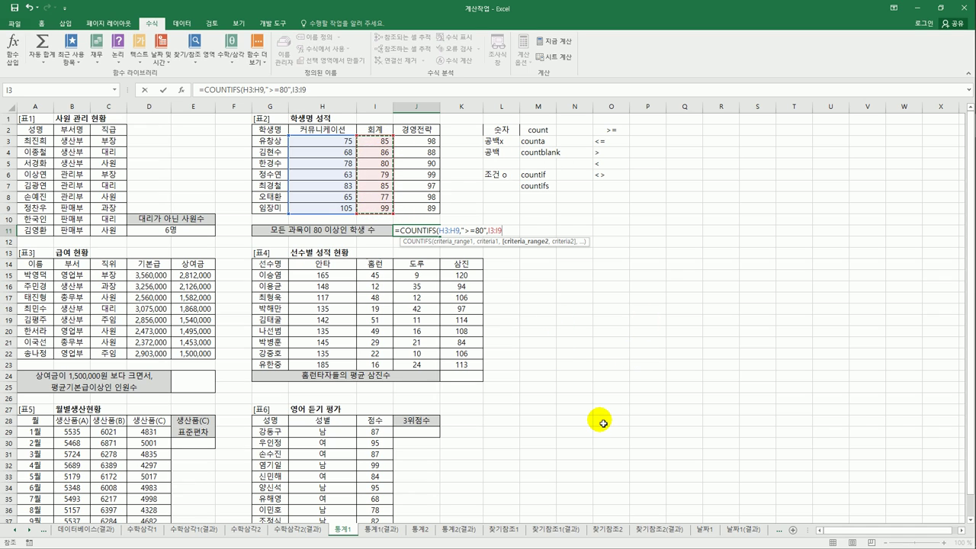
text(,">=80)
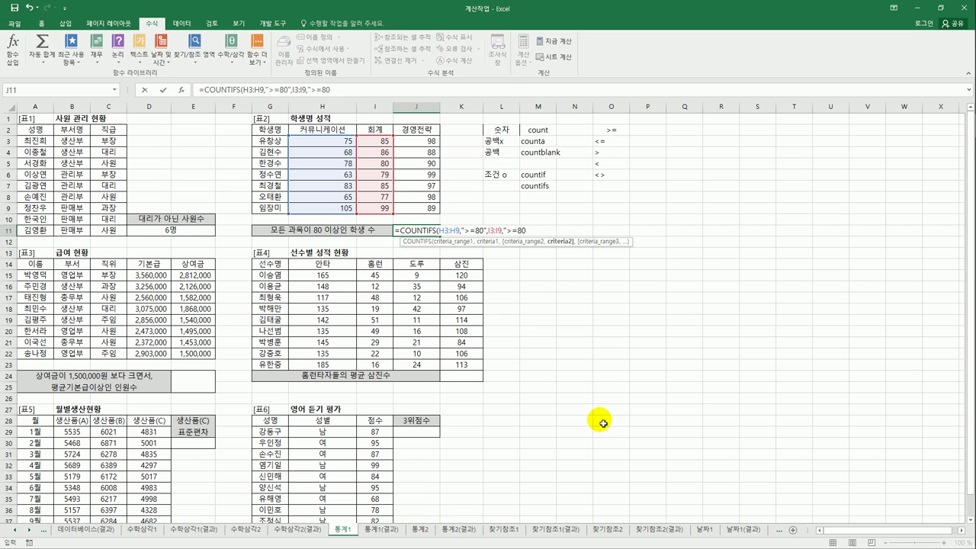
text(",)
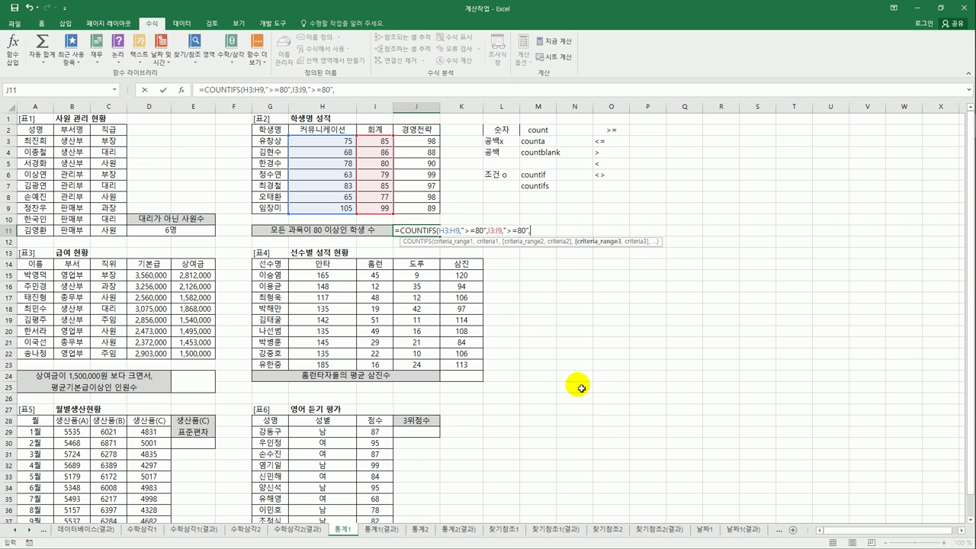
Step: Add the third COUNTIFS condition in J11, ">=80" on the 경영전략 scores J3:J9, and enter the formula
drag(414, 143, 422, 217)
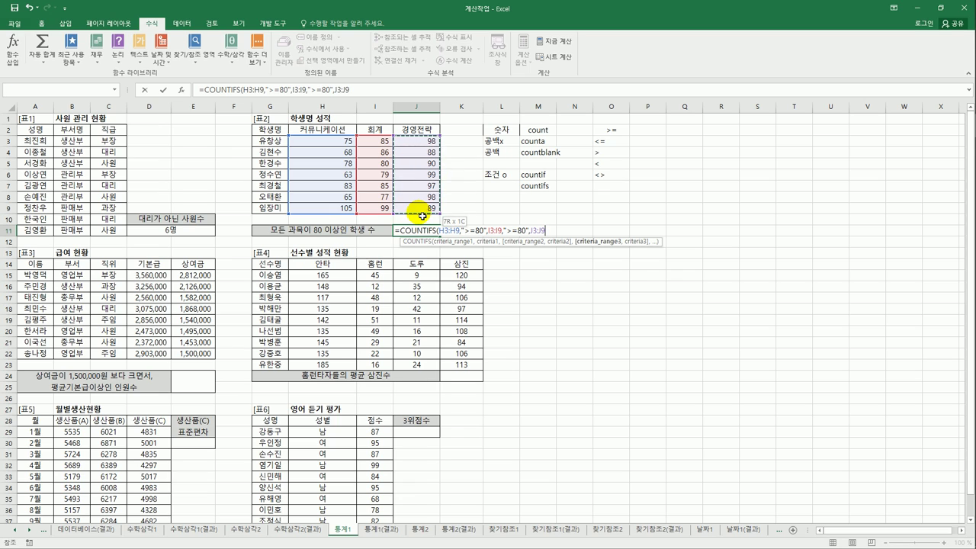
text(,)
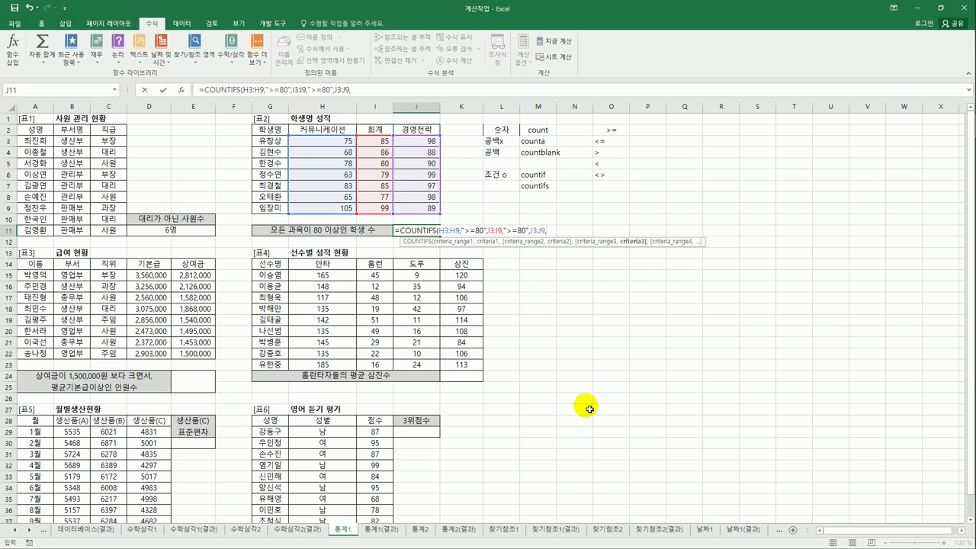
text(">=80"))
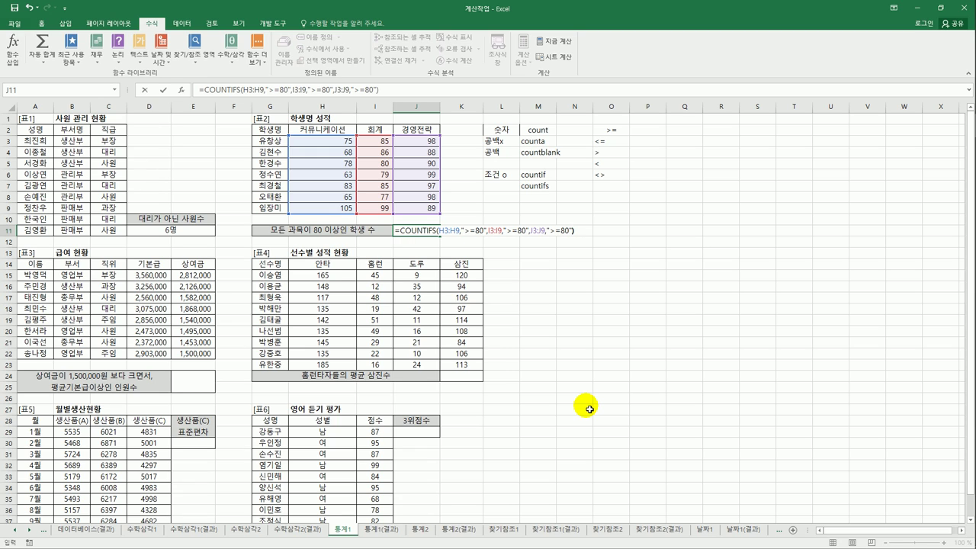
key(Return)
key(Up)
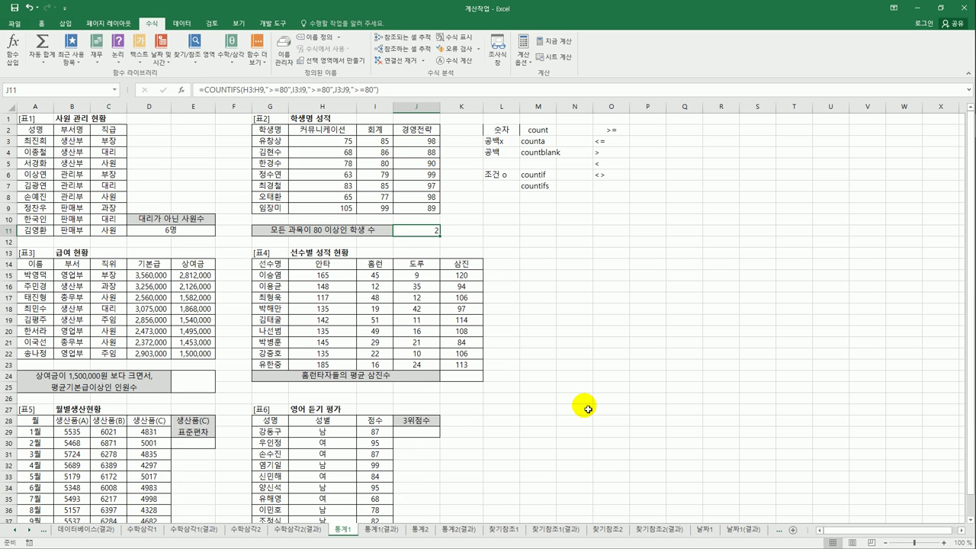
Step: Review the criteria ranges and criteria of the COUNTIFS formula in J11 in its function arguments
click(182, 89)
drag(378, 138, 506, 198)
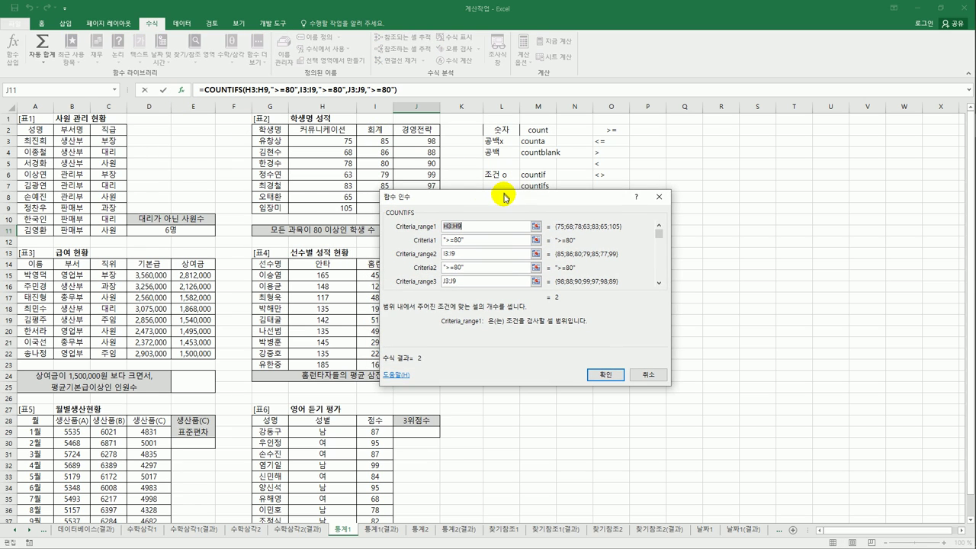
click(473, 242)
click(477, 271)
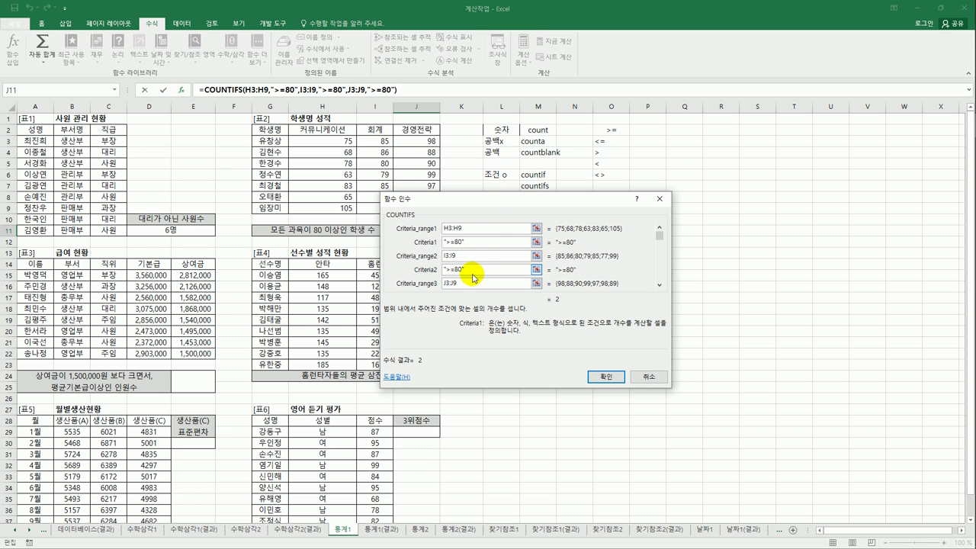
click(662, 379)
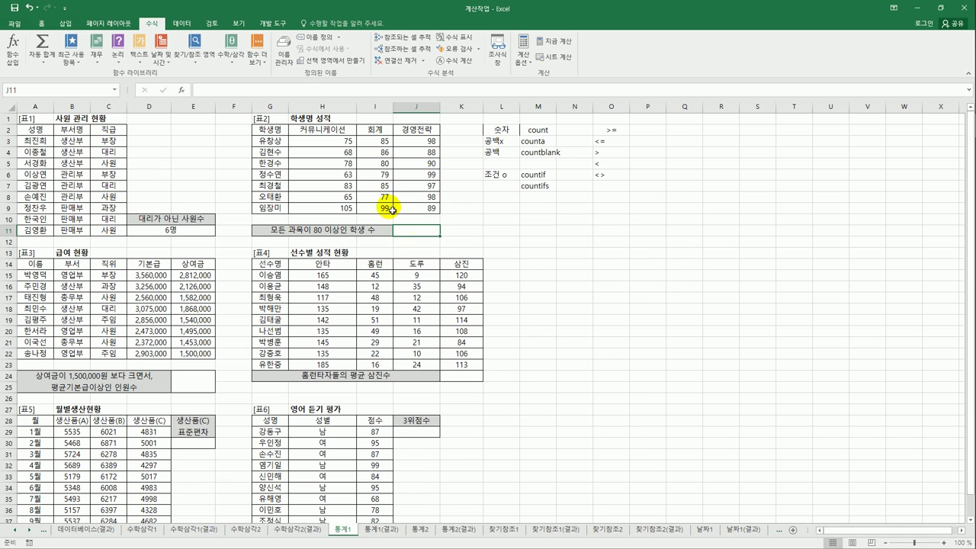
Step: Insert the statistical function COUNTIFS in the empty J11 with first range H3:H9 and criterion >=80 through the function arguments dialog
click(231, 47)
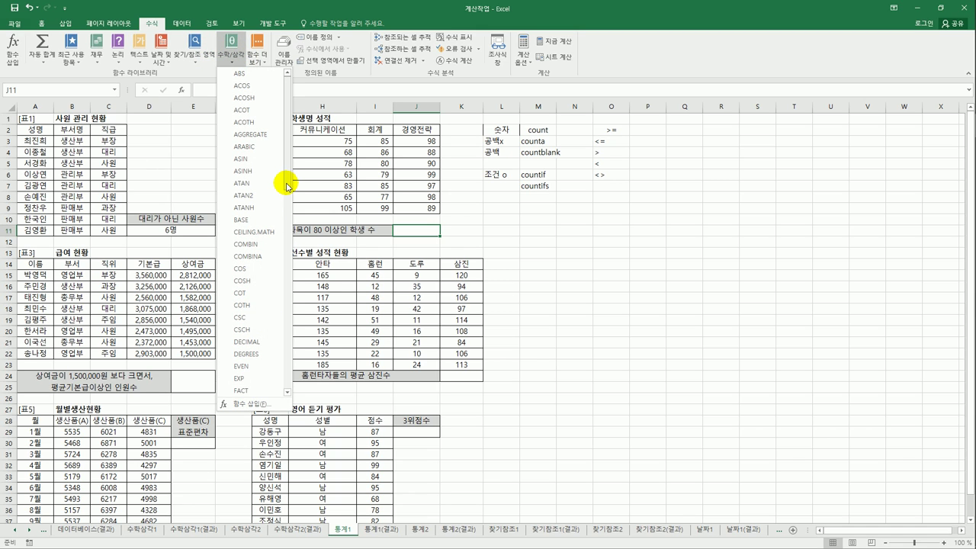
click(259, 65)
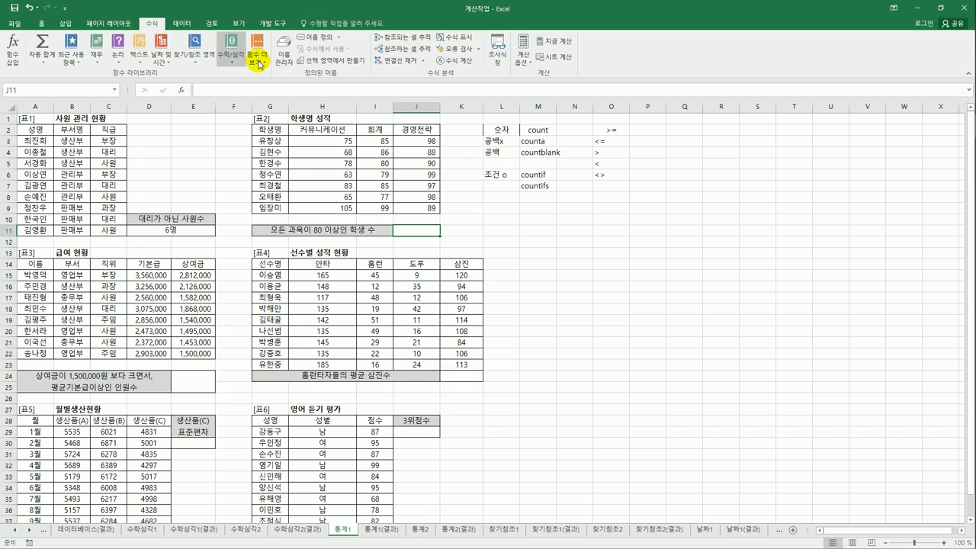
click(259, 64)
mouse_move(267, 73)
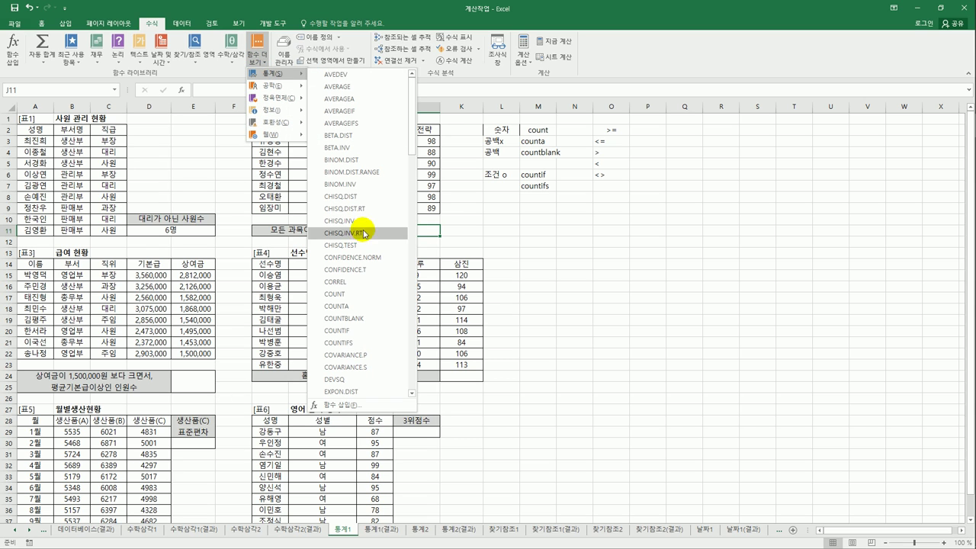
click(359, 343)
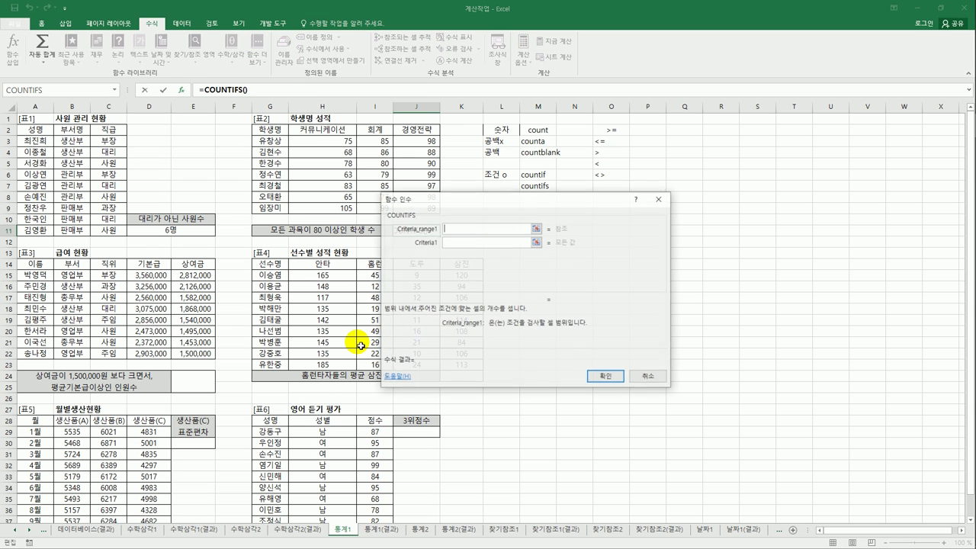
drag(496, 204, 622, 213)
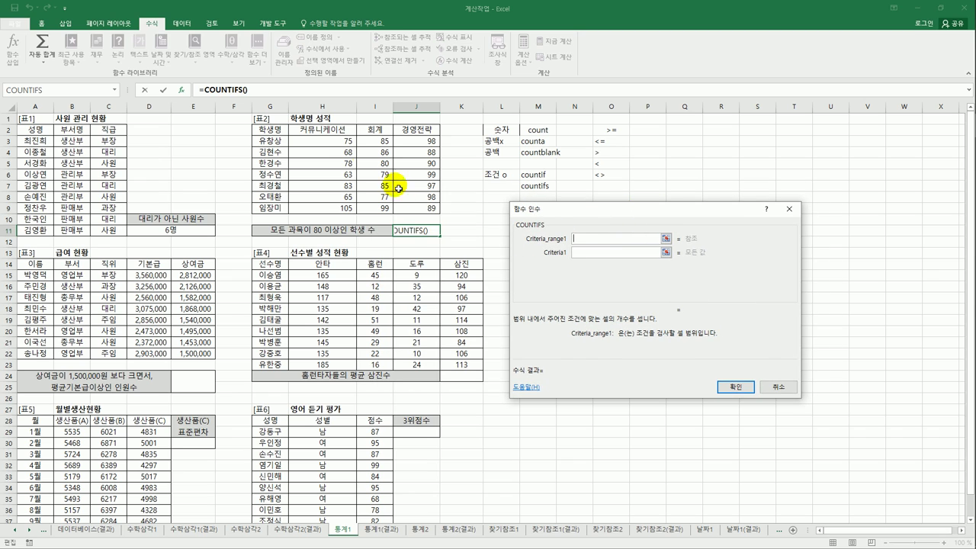
drag(320, 138, 329, 207)
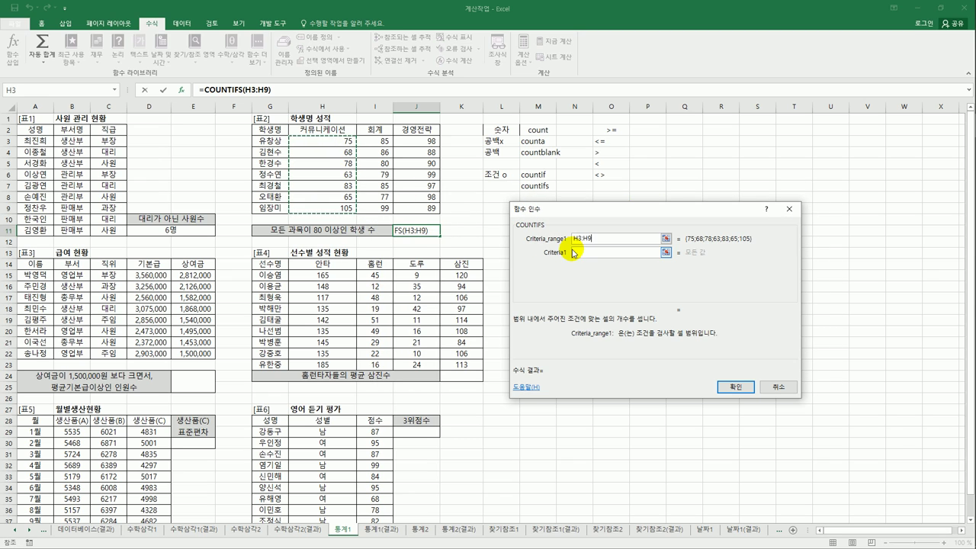
click(587, 252)
text(>=)
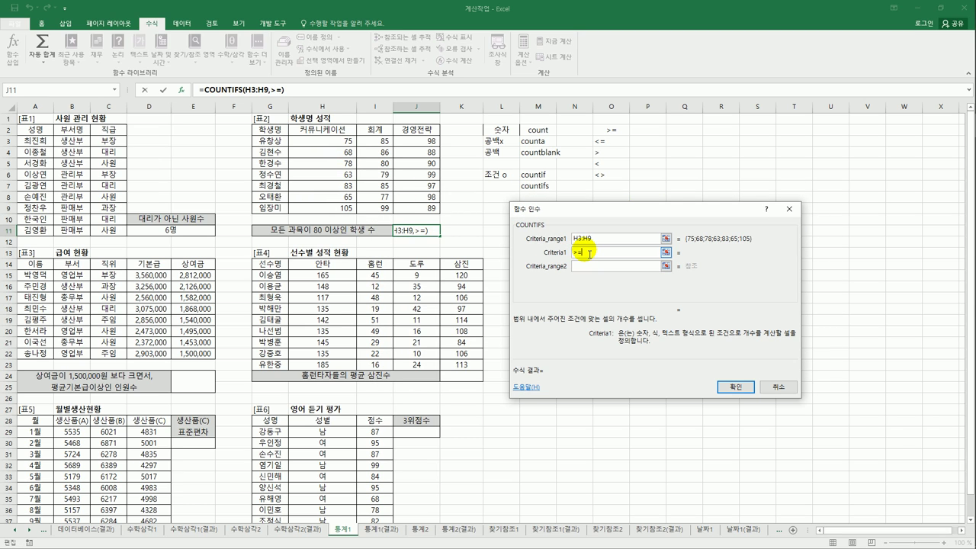
text(80)
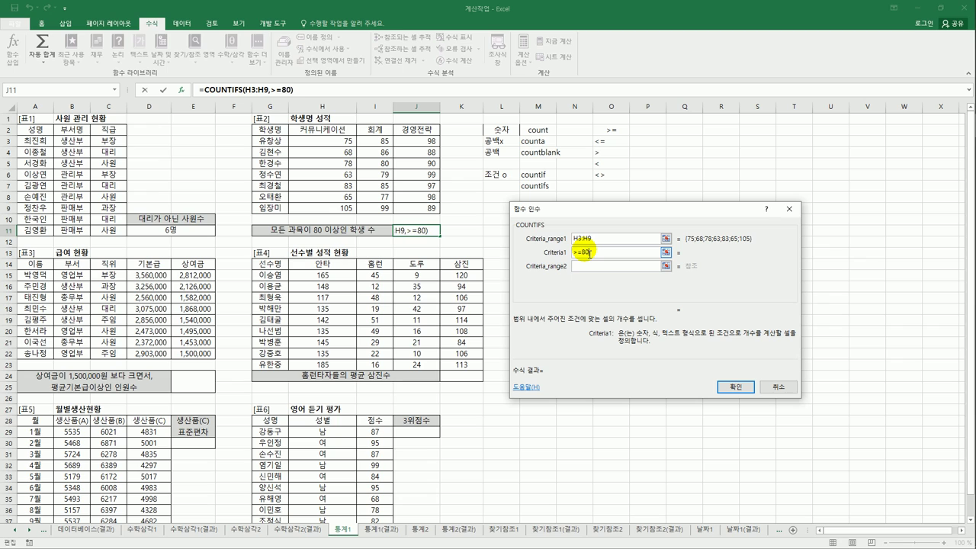
Step: Set the second COUNTIFS range to the 회계 scores I3:I9 with the criterion >=80
click(652, 266)
drag(373, 141, 384, 208)
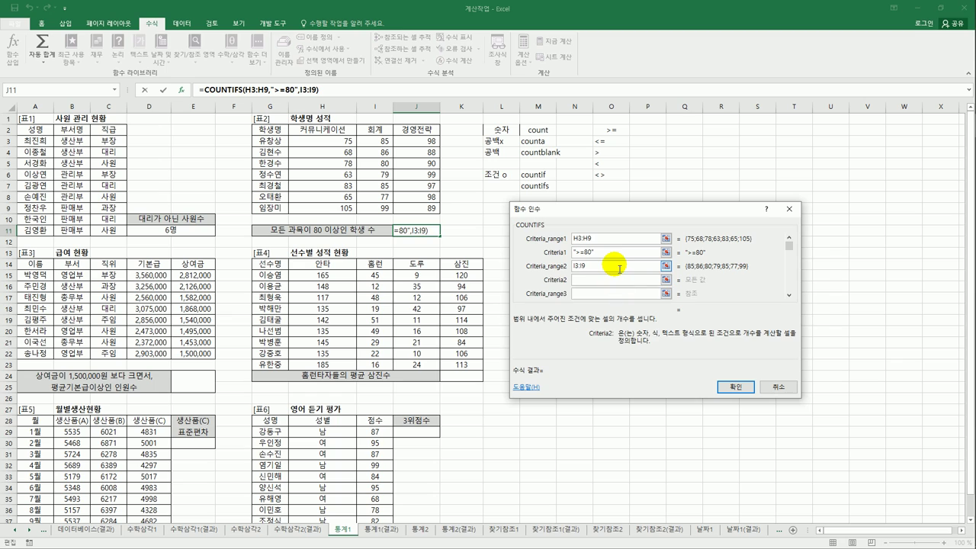
key(Tab)
text(>=80)
Step: Set the third COUNTIFS range to the 경영전략 scores J3:J9 with the criterion >=80, and enter the completed formula in J11
click(577, 294)
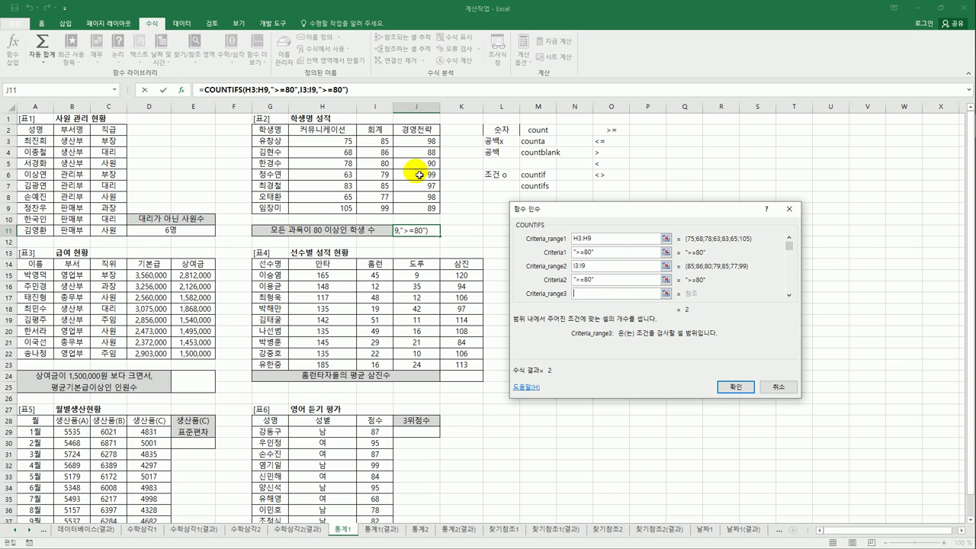
drag(416, 142, 427, 208)
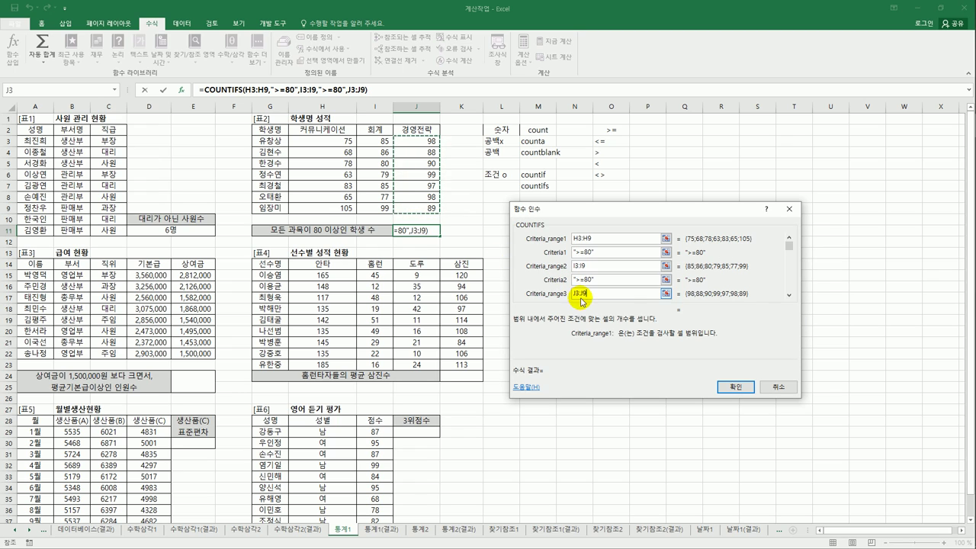
click(789, 295)
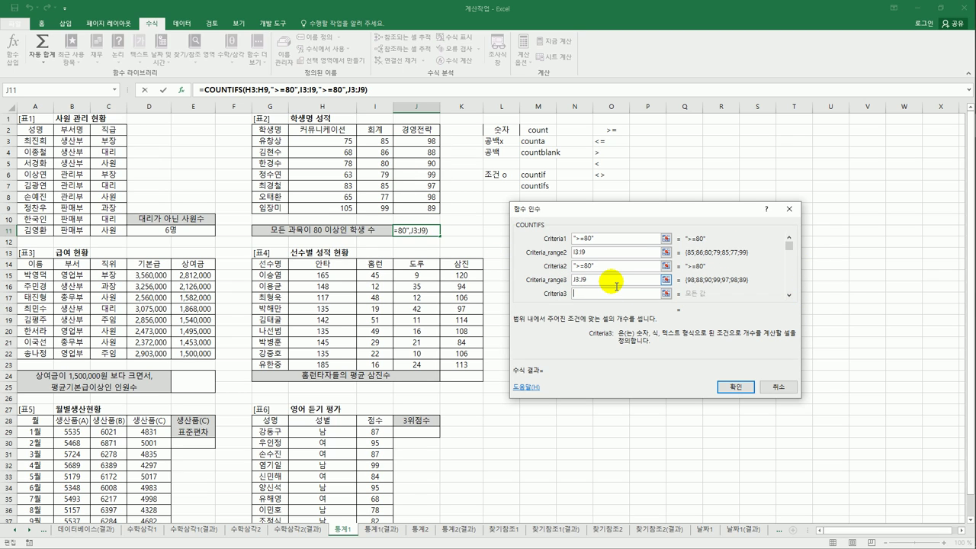
text(>=80)
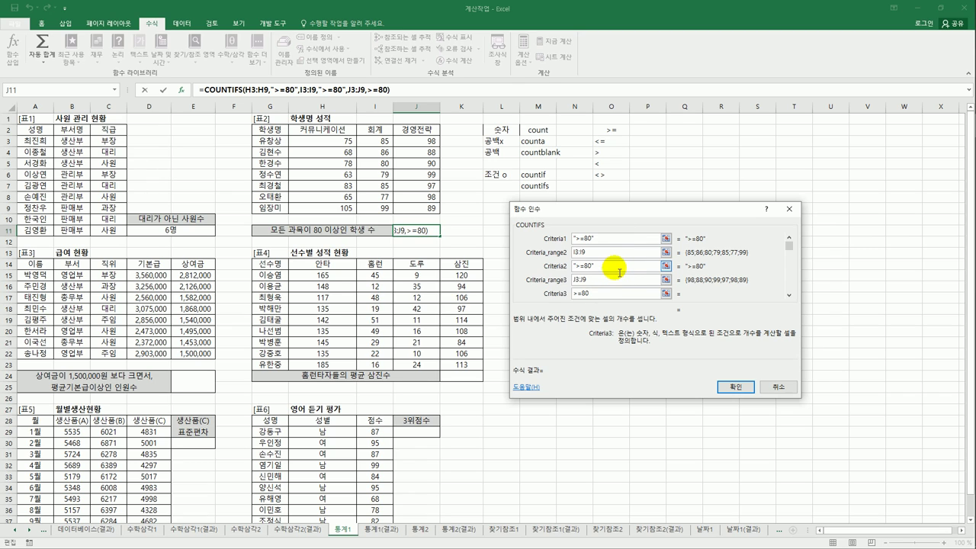
click(616, 267)
click(617, 241)
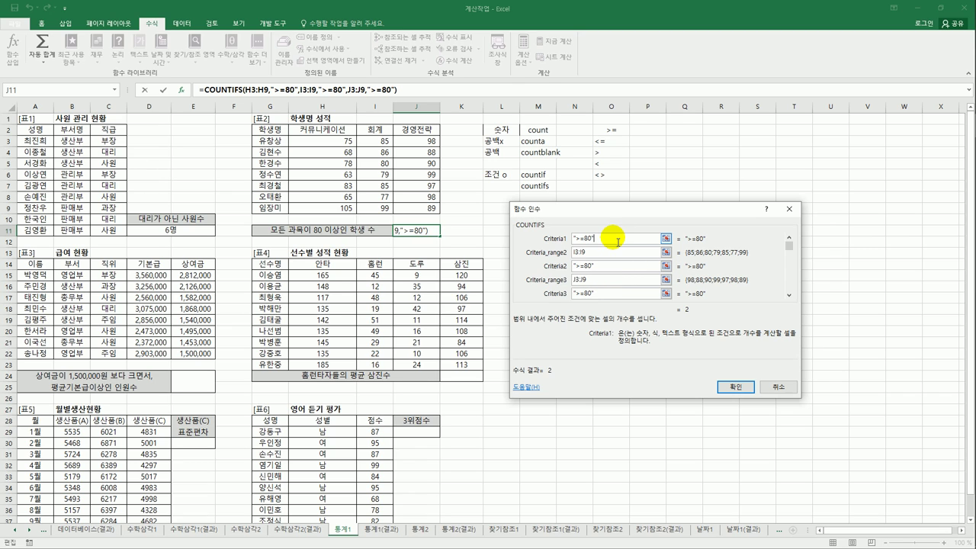
click(742, 389)
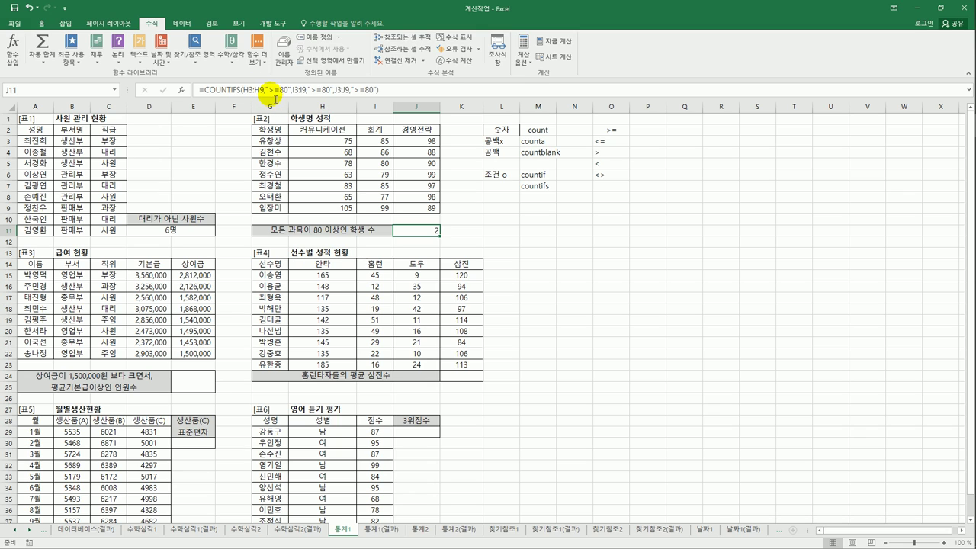
click(275, 96)
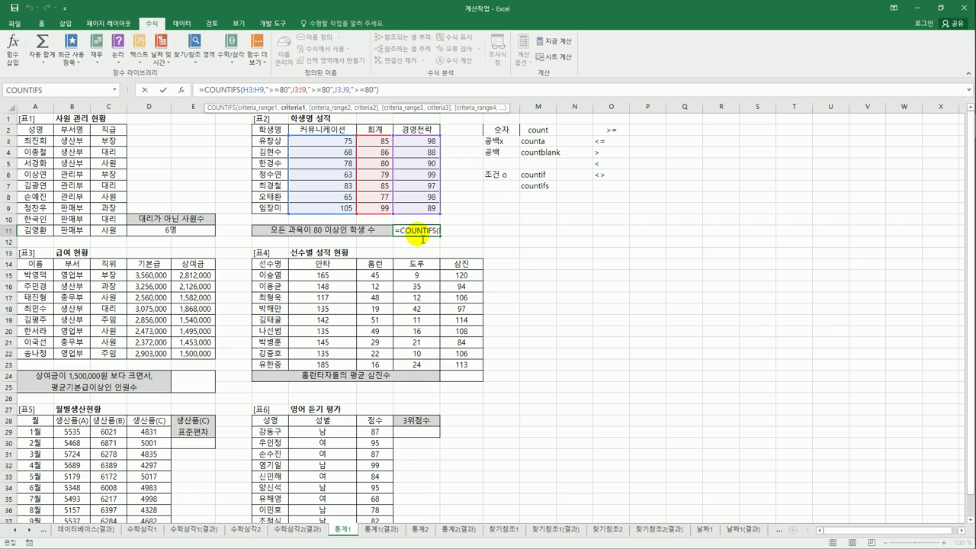
key(ctrl+Return)
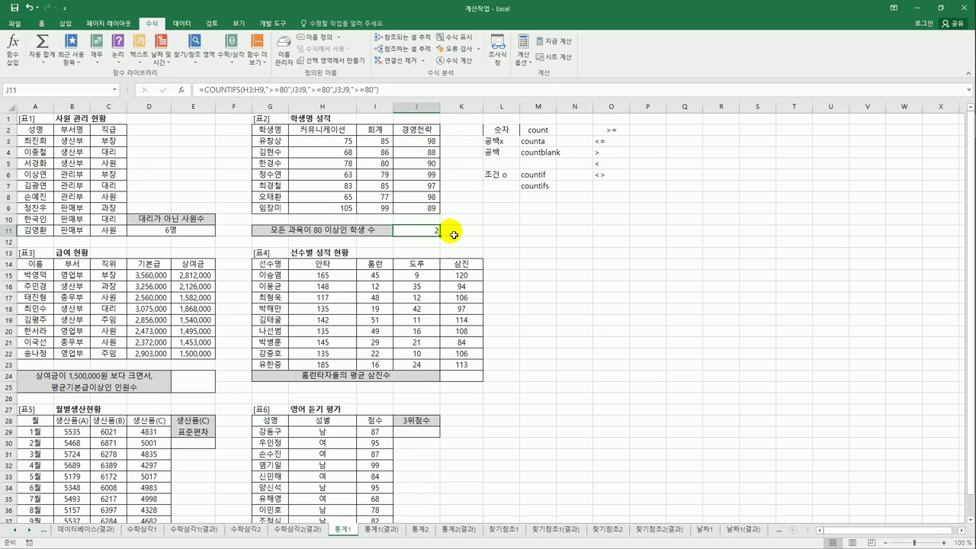
Step: Enter =AVERAGE(D15:D22) in E24 to average the 기본급 values of the 급여 현황 table
click(204, 387)
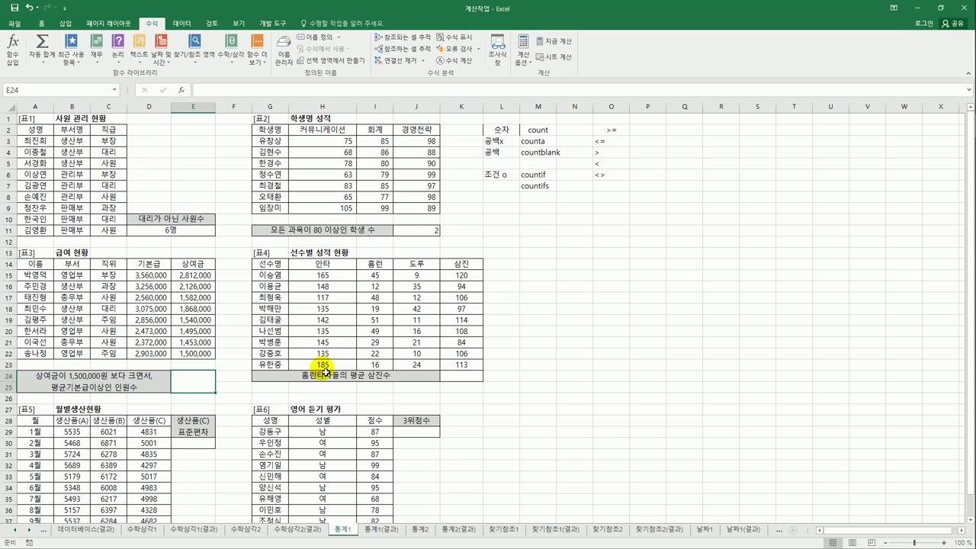
scroll(325, 371, down, 3)
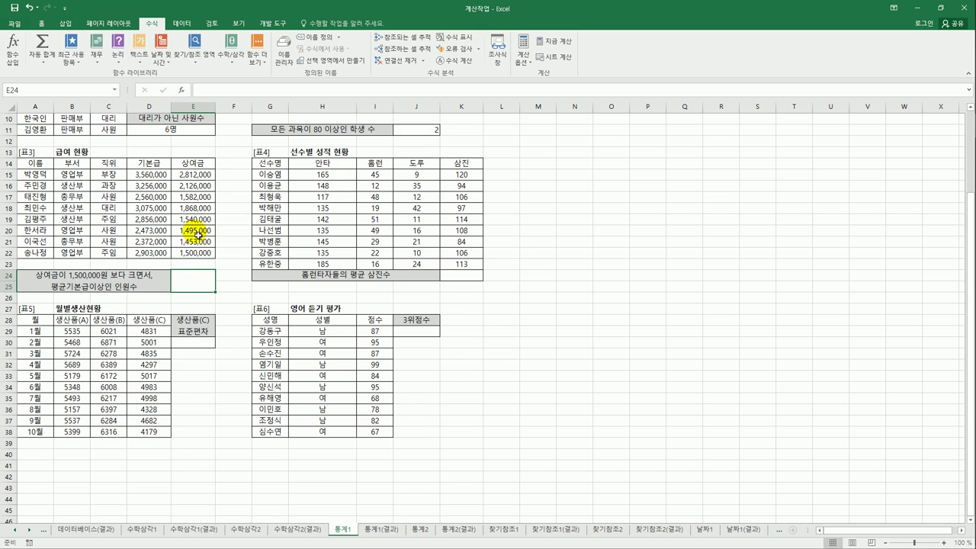
drag(197, 174, 197, 254)
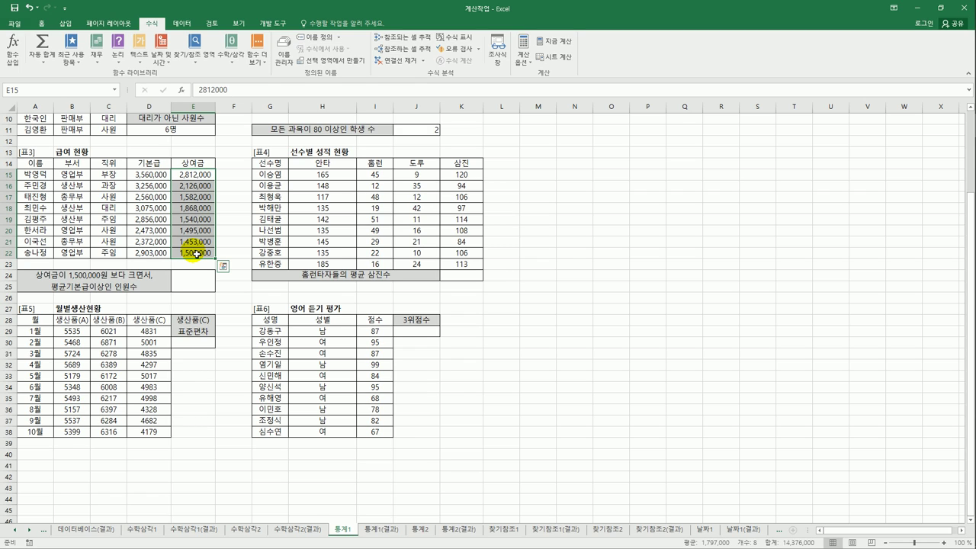
click(210, 278)
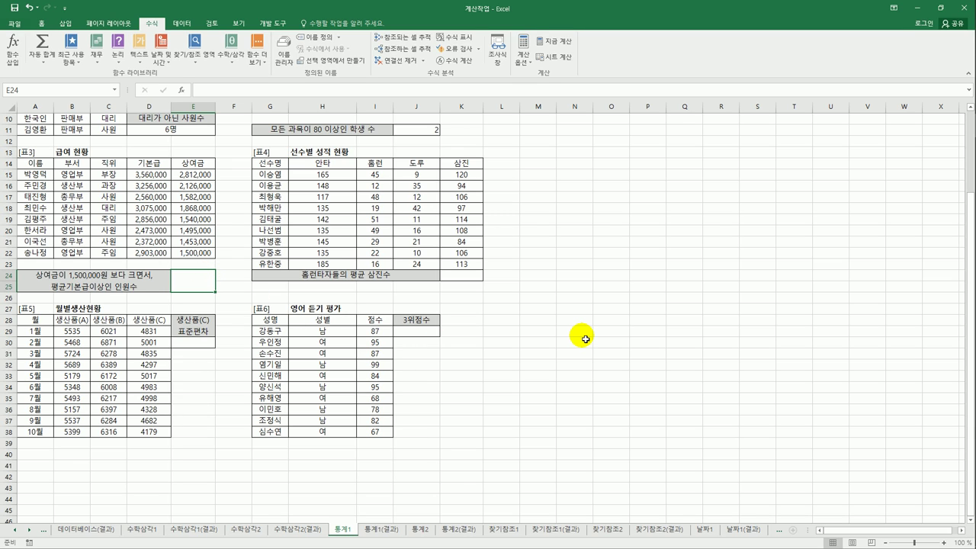
text(=)
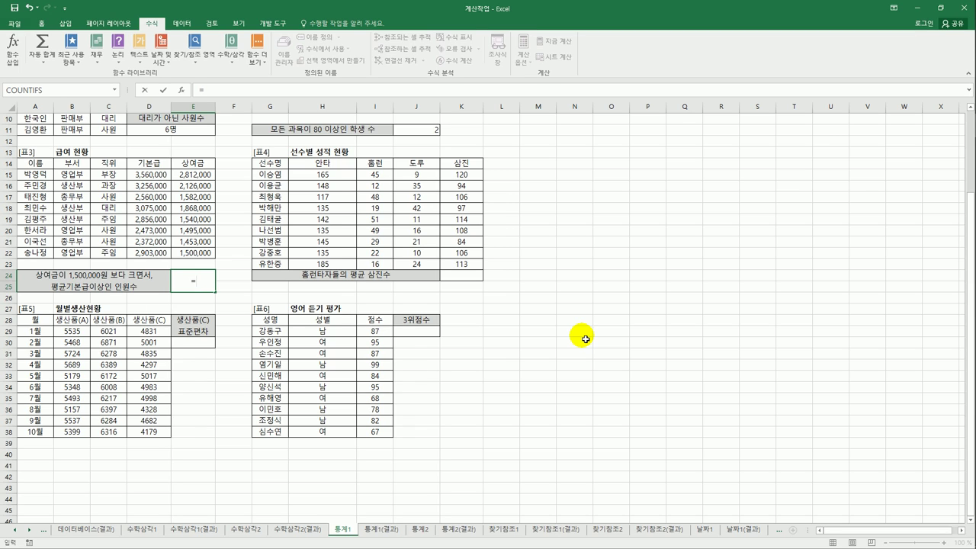
text(av)
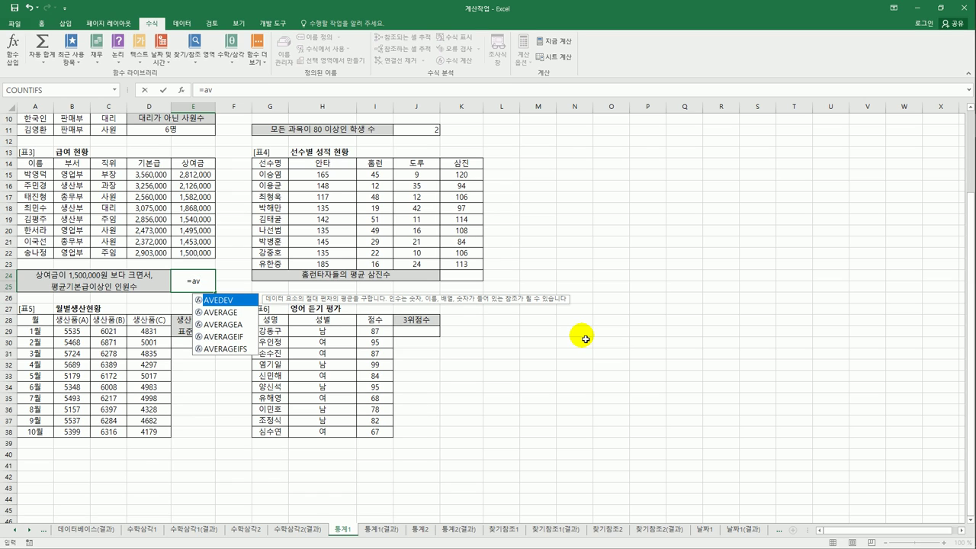
key(Down)
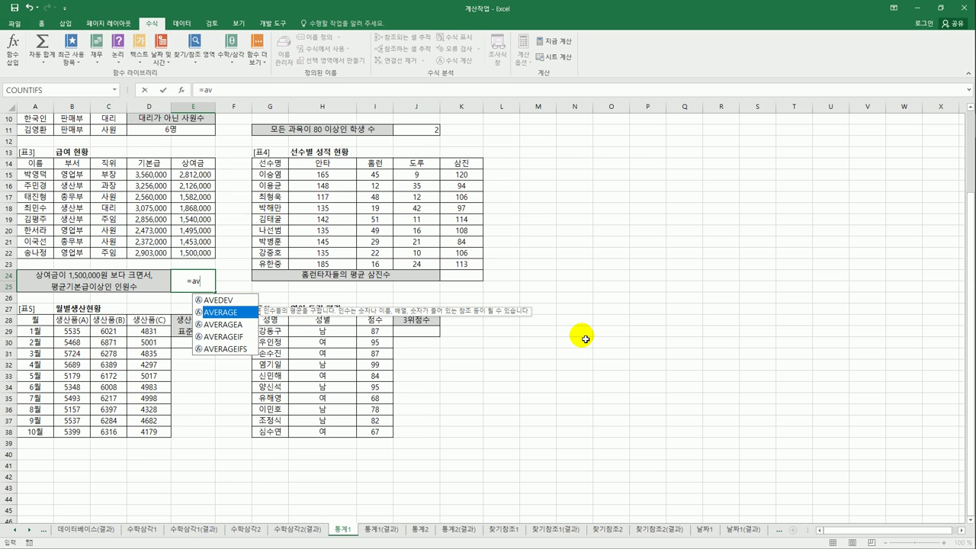
key(Tab)
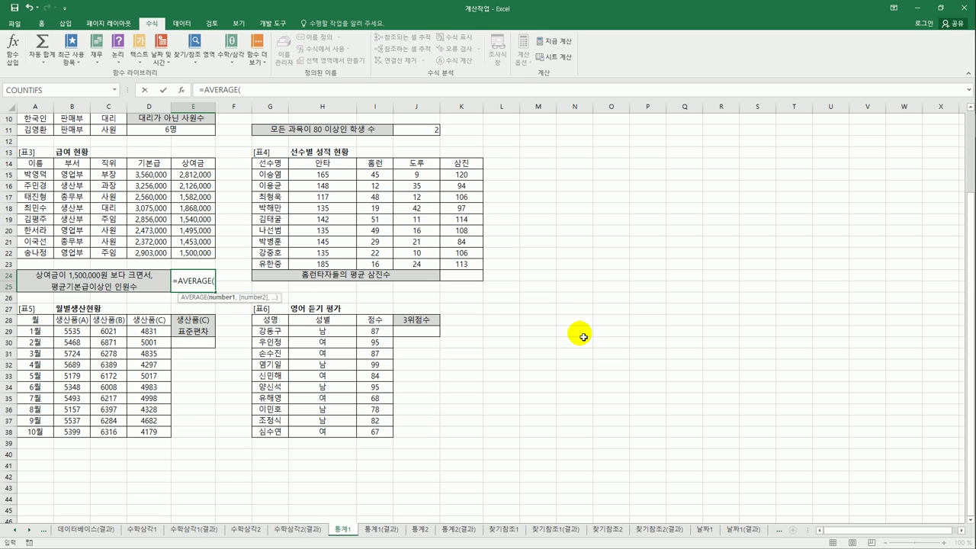
drag(148, 174, 152, 253)
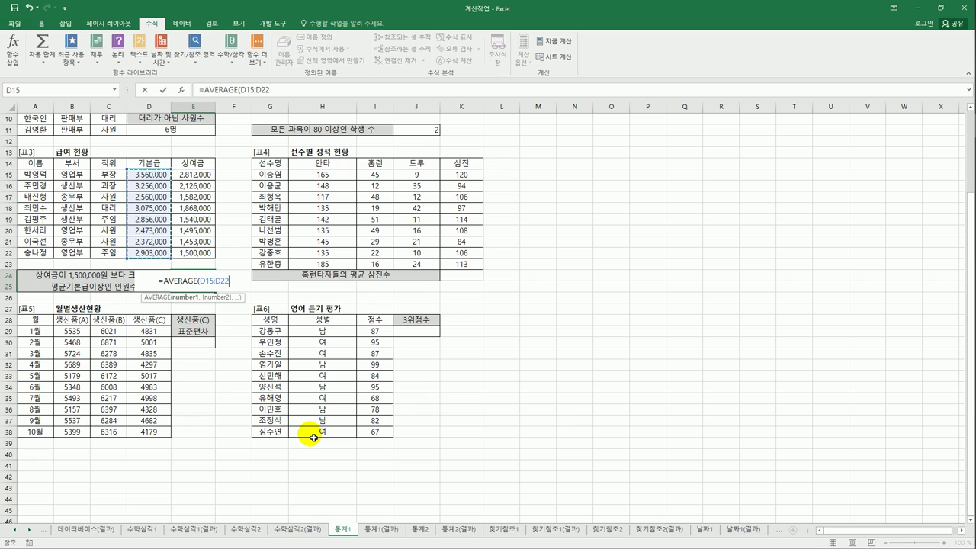
text())
key(ctrl+Return)
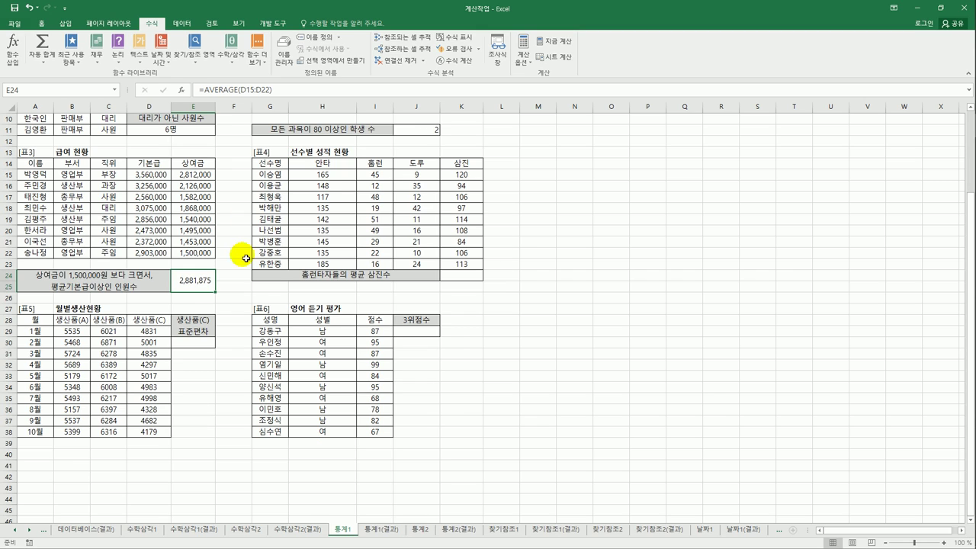
Step: Put COUNTIFS in front of the AVERAGE formula in E24, with the 상여금 range E15:E22 and criterion ">=1500000" as the first pair
click(206, 92)
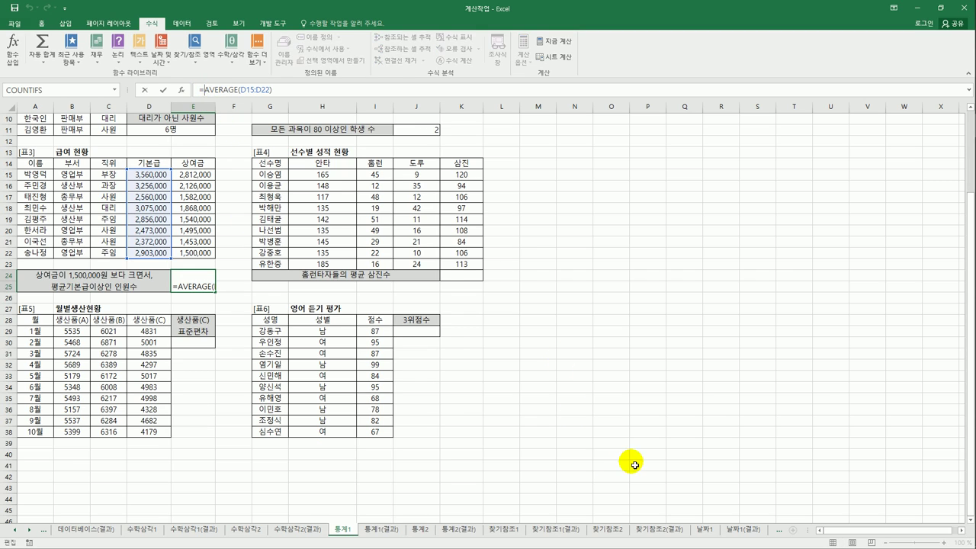
text(coun)
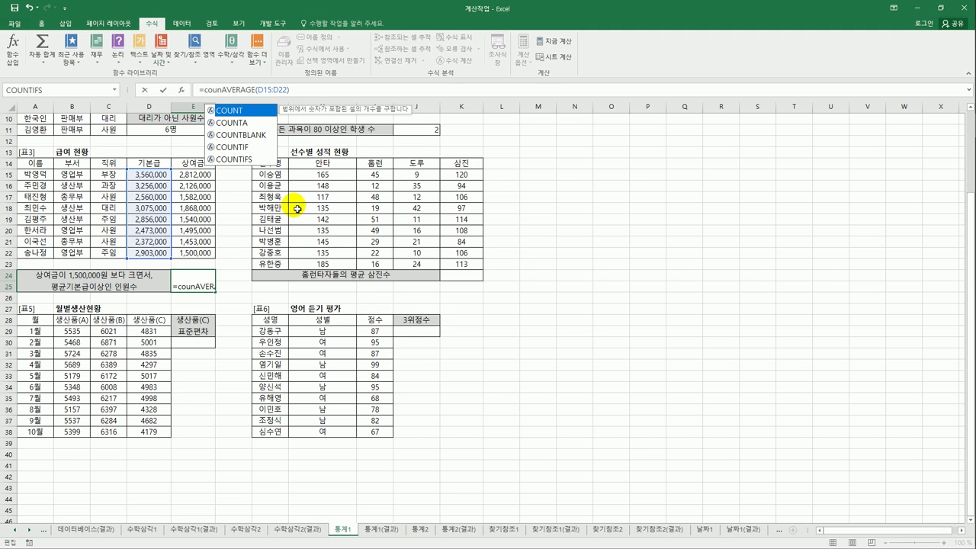
double_click(256, 163)
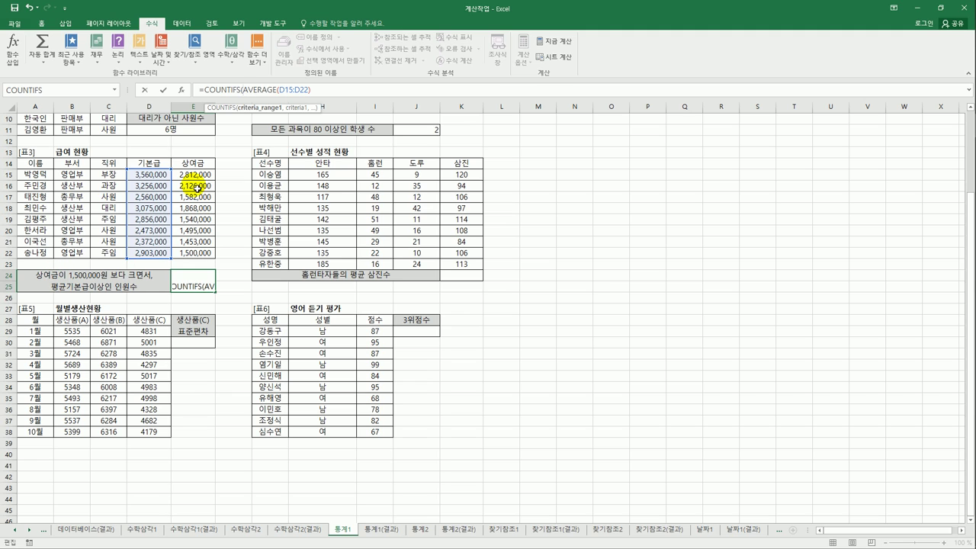
drag(193, 177, 193, 254)
text(,)
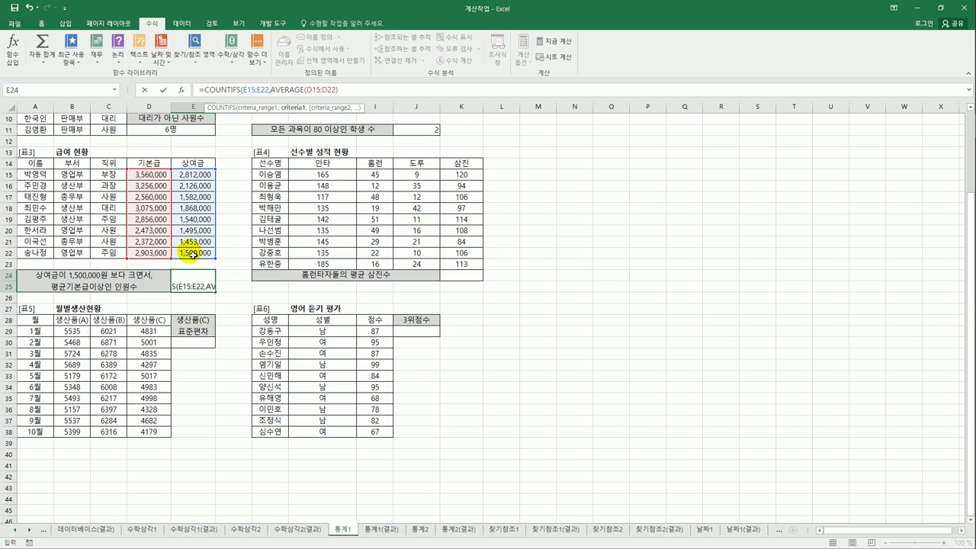
text(">=1500000)
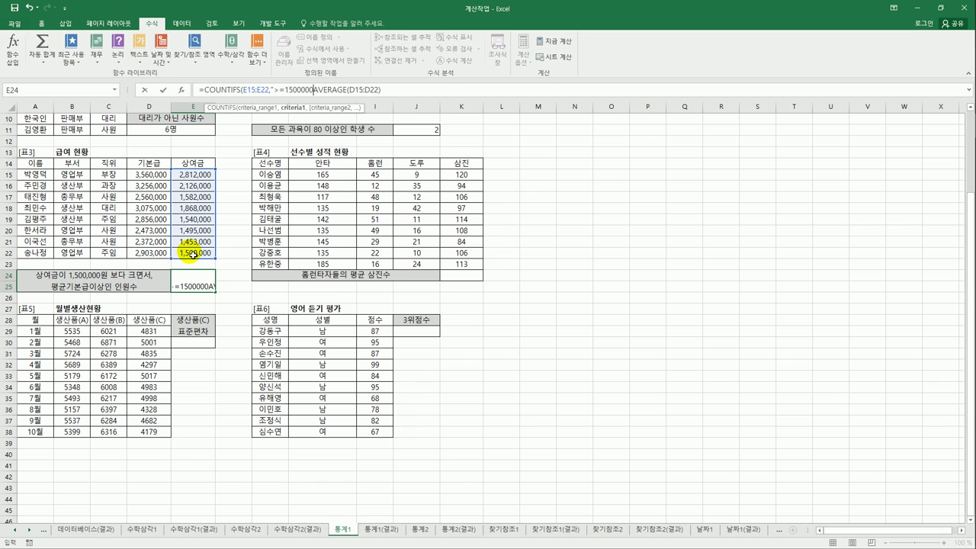
text(",)
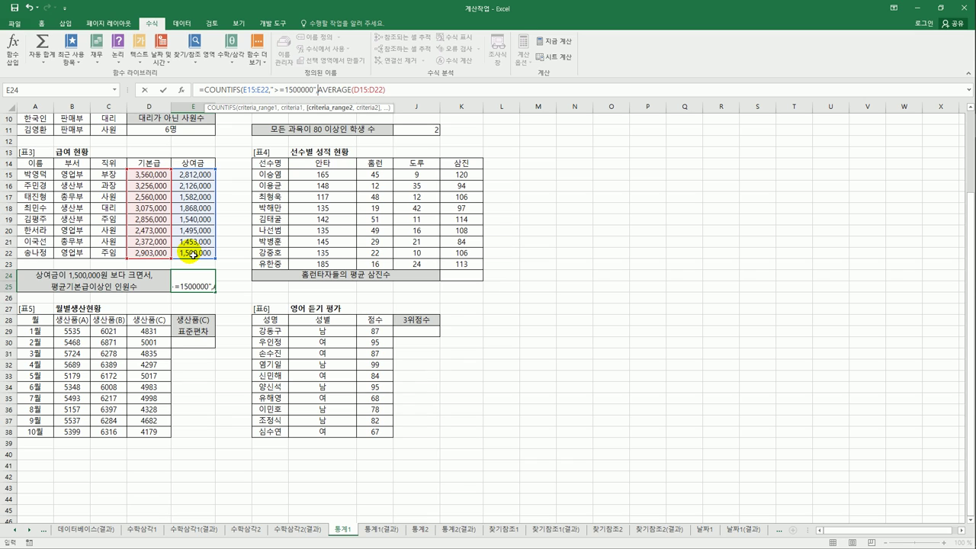
Step: Add the 기본급 range D15:D22 with the criterion ">=AVERAGE(D15:D22)" as the second COUNTIFS pair and enter the formula in E24
click(150, 177)
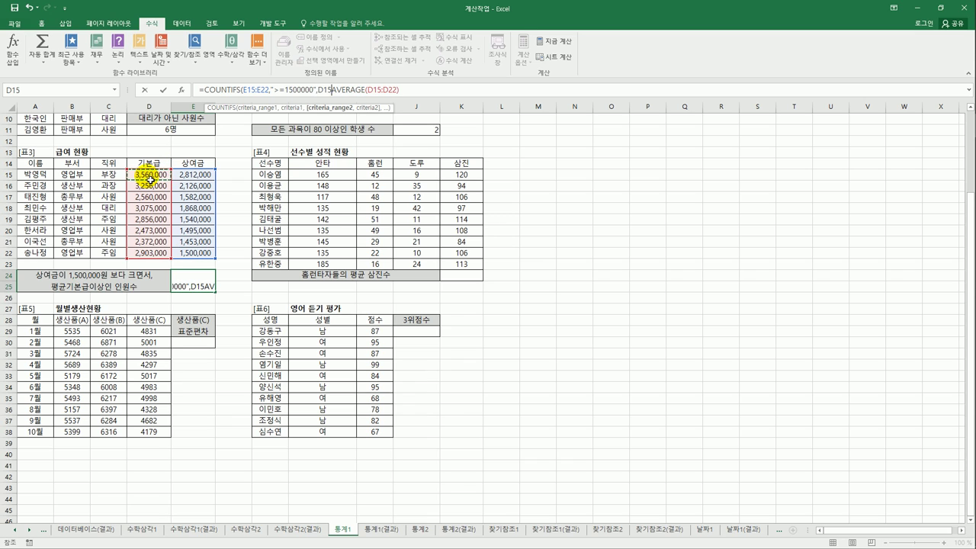
drag(150, 177, 153, 257)
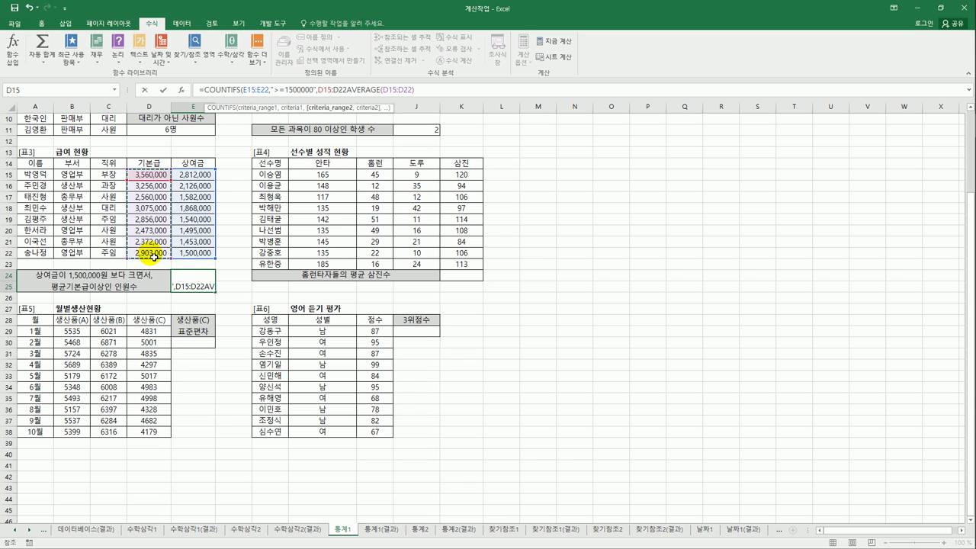
text(,)
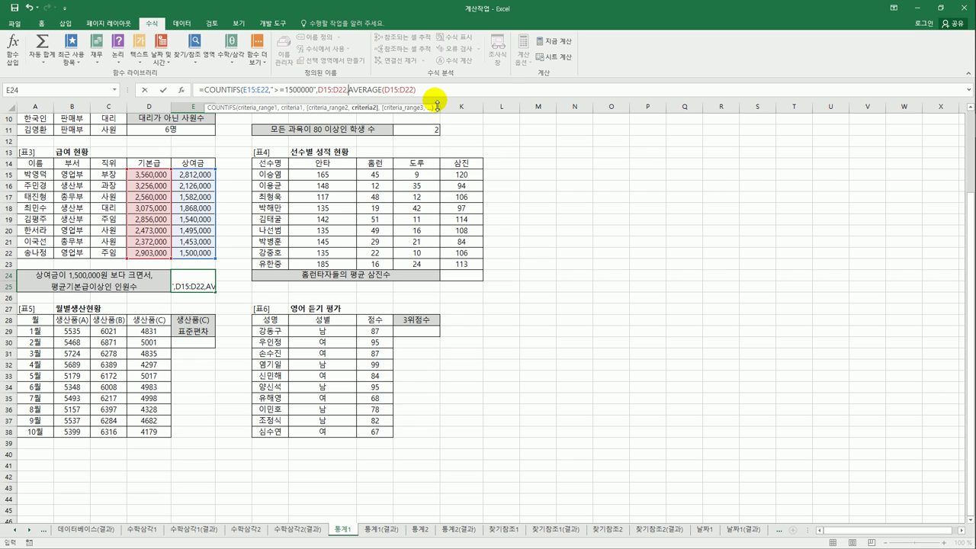
text(">)
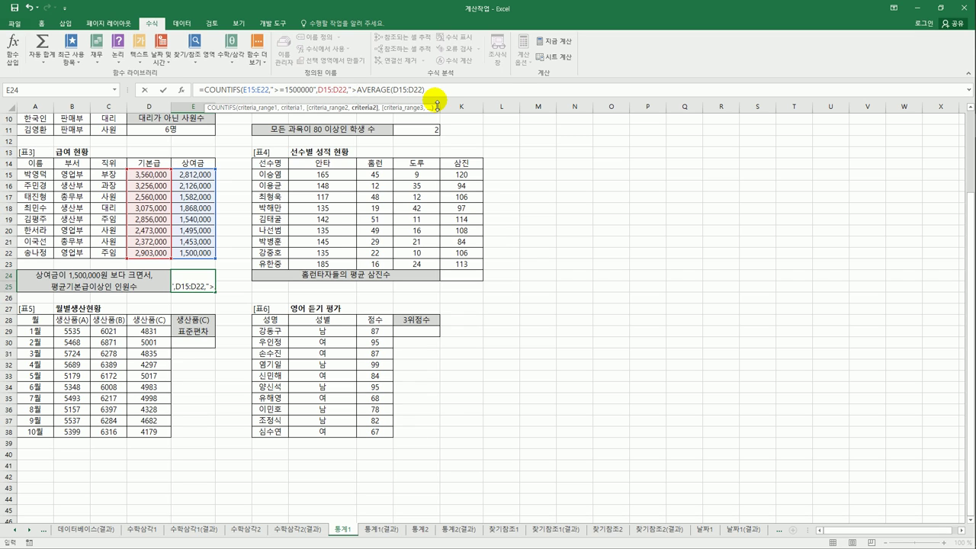
text(=)
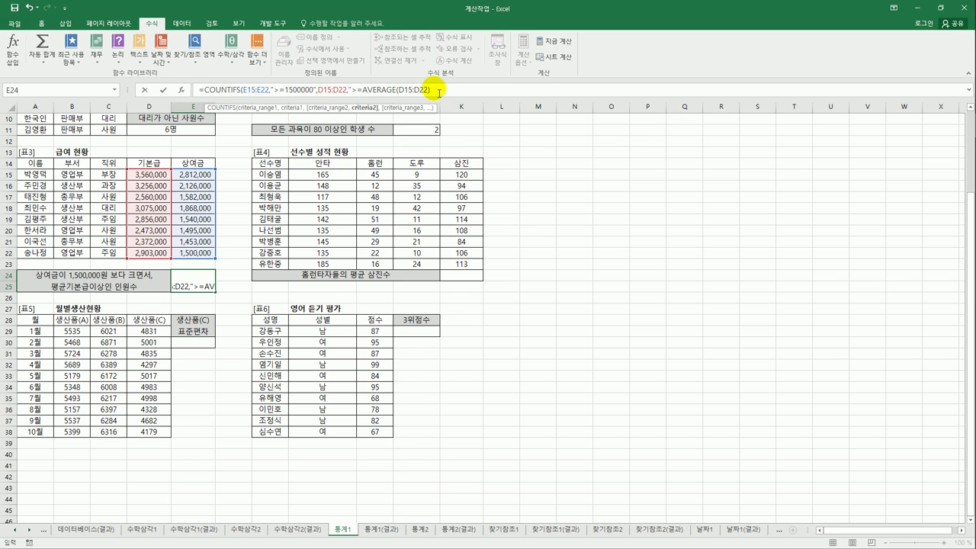
click(436, 96)
text(")
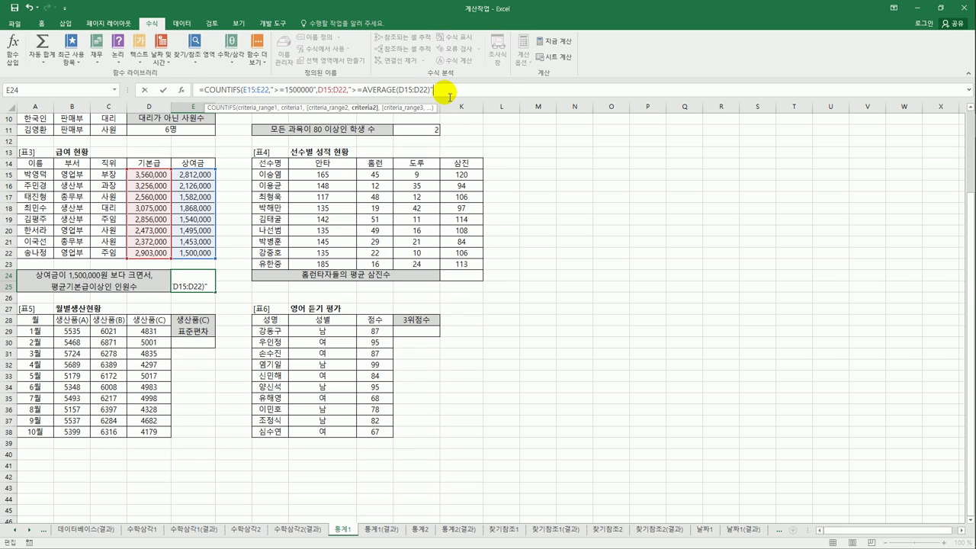
text())
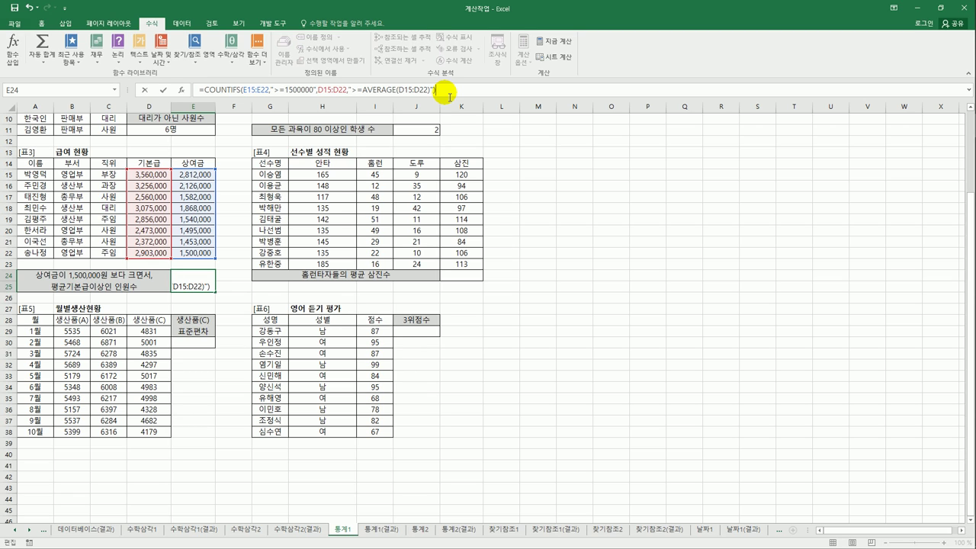
key(Return)
key(Up)
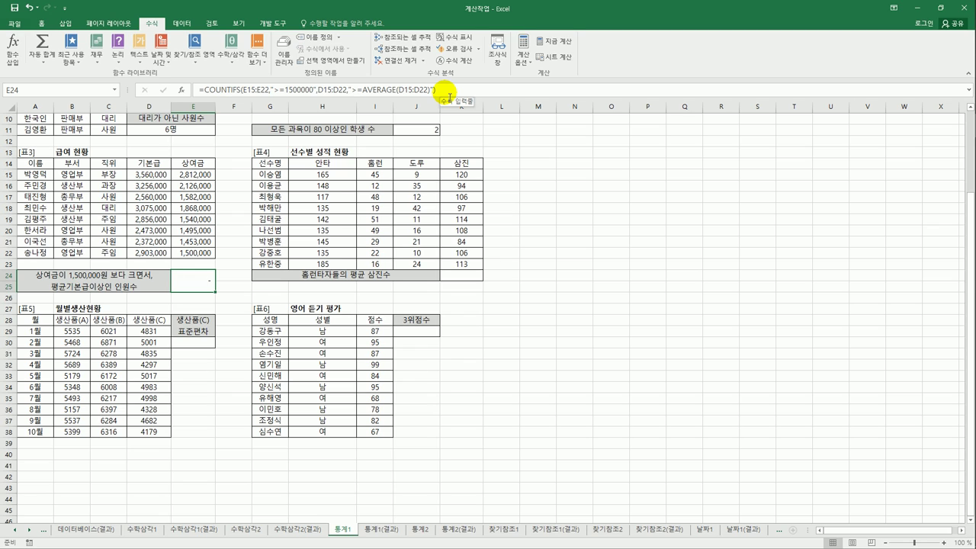
Step: In E24's second criterion, move the closing quotation mark from after AVERAGE(D15:D22) to directly after >=, and try to enter the formula
click(242, 90)
drag(275, 90, 345, 90)
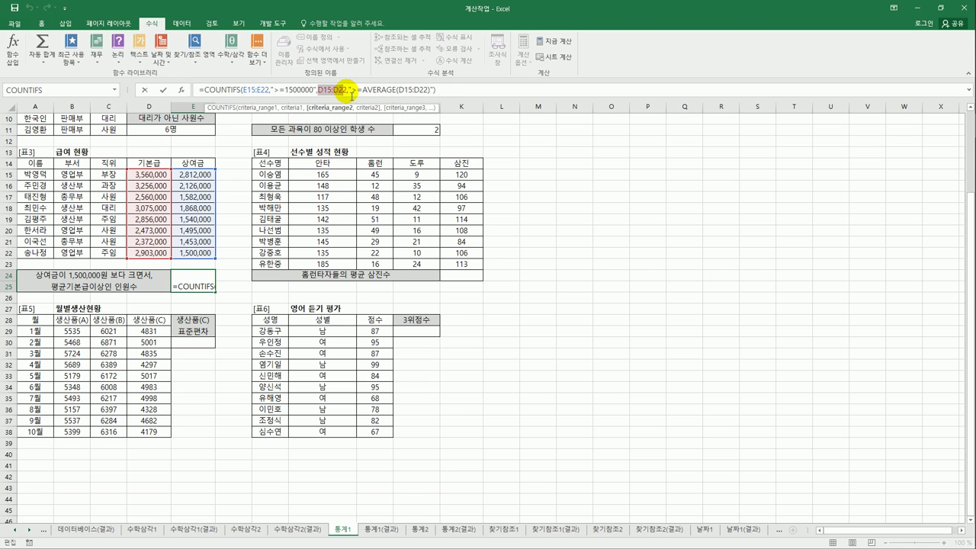
drag(363, 92, 435, 96)
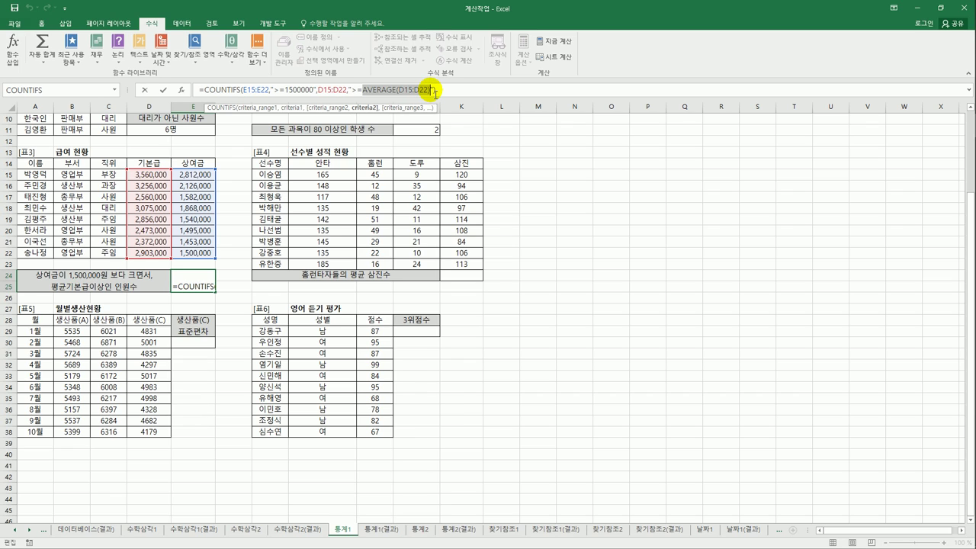
click(436, 96)
key(BackSpace)
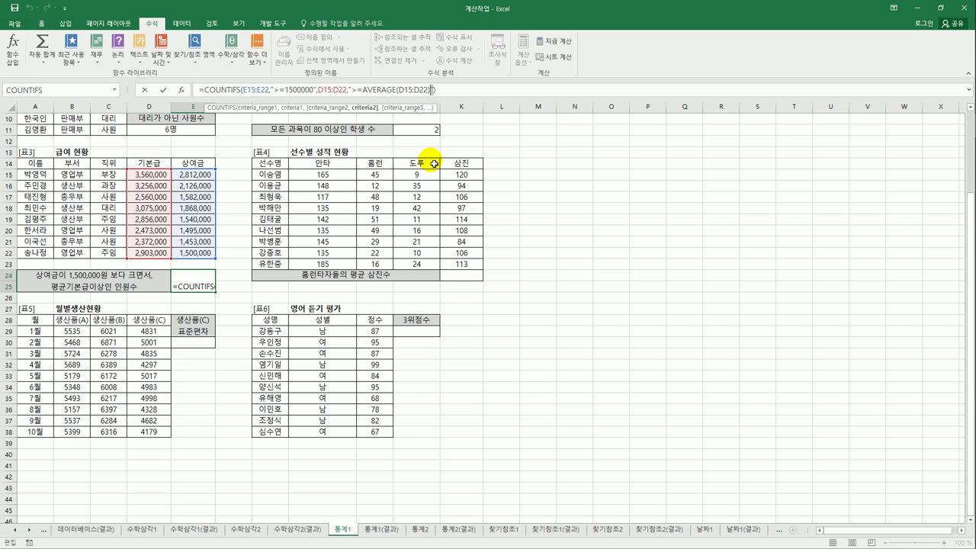
key(End)
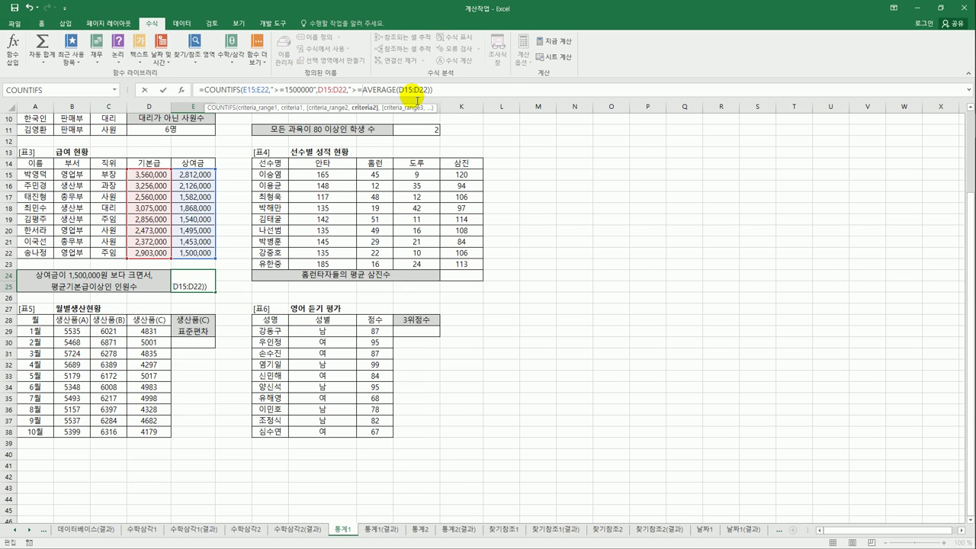
click(364, 90)
text(")
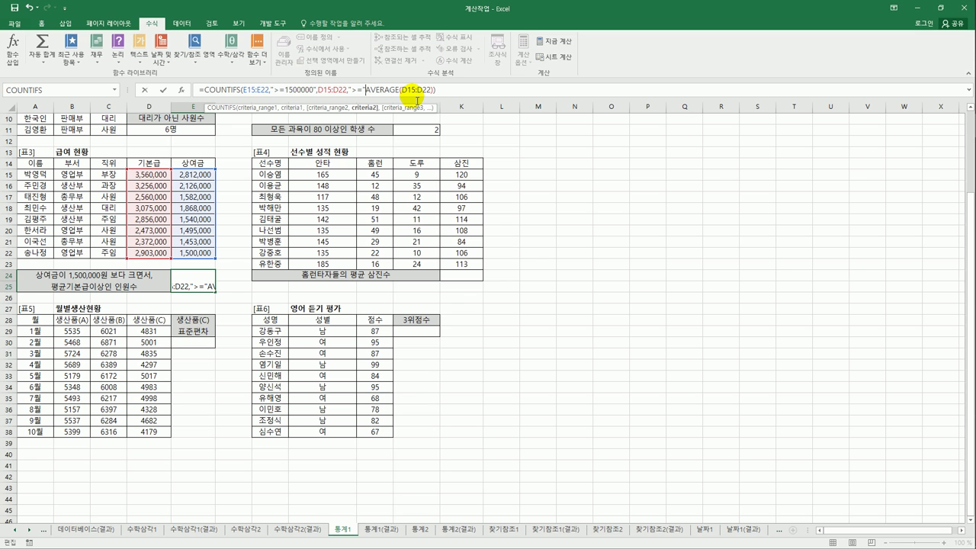
key(Return)
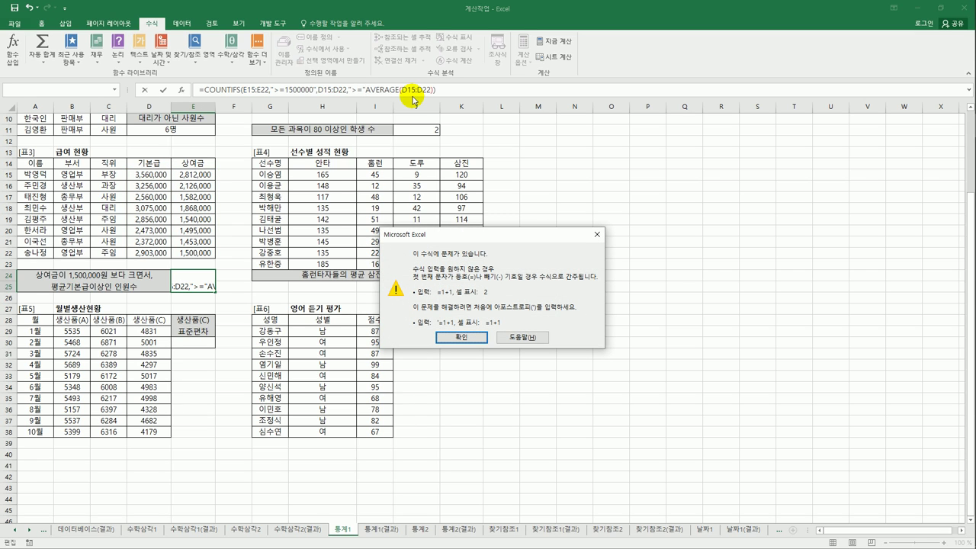
click(461, 337)
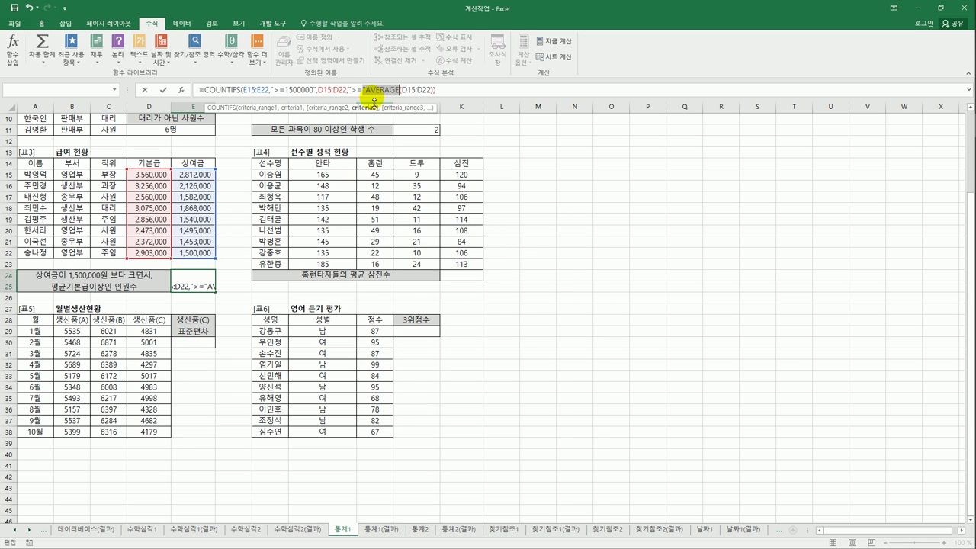
Step: Join ">=" and AVERAGE(D15:D22) with & in E24's second criterion and enter the formula
click(360, 90)
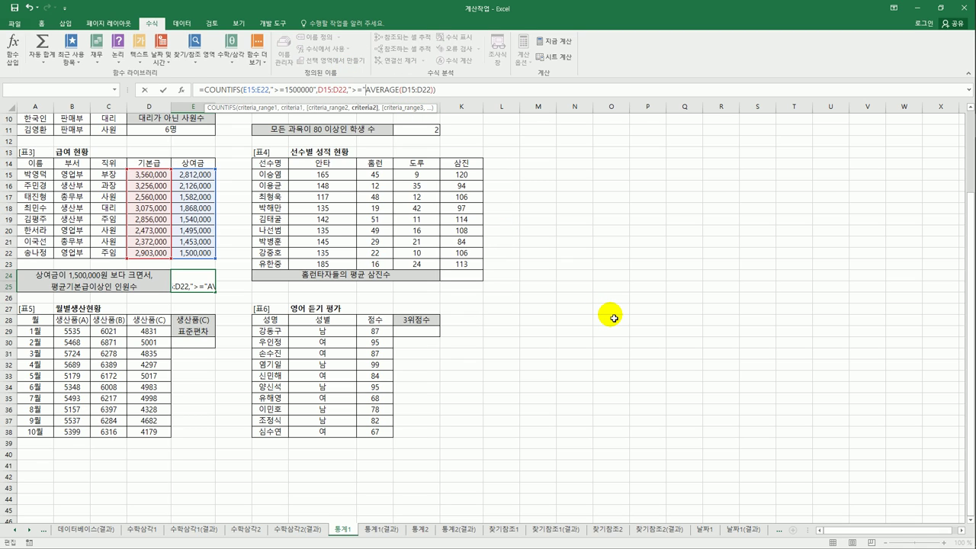
text(&)
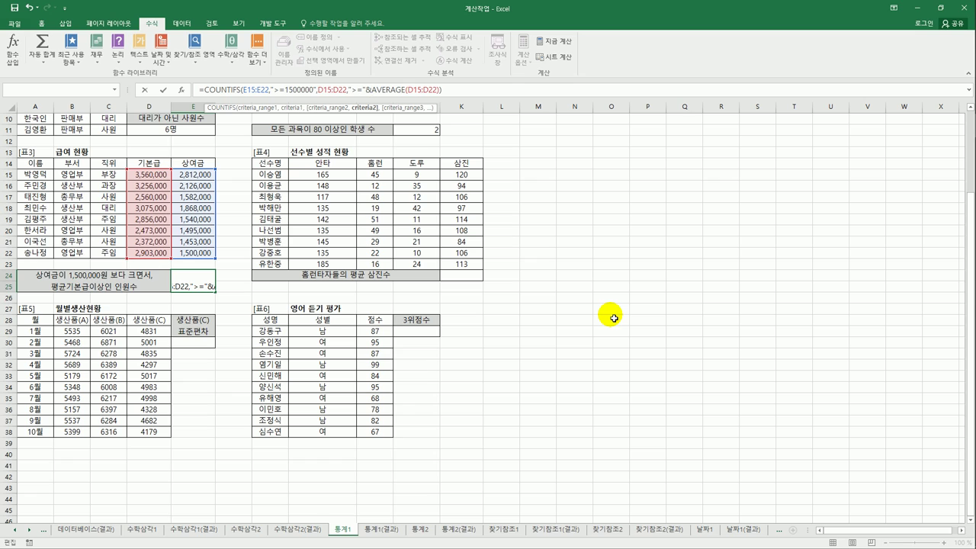
key(Return)
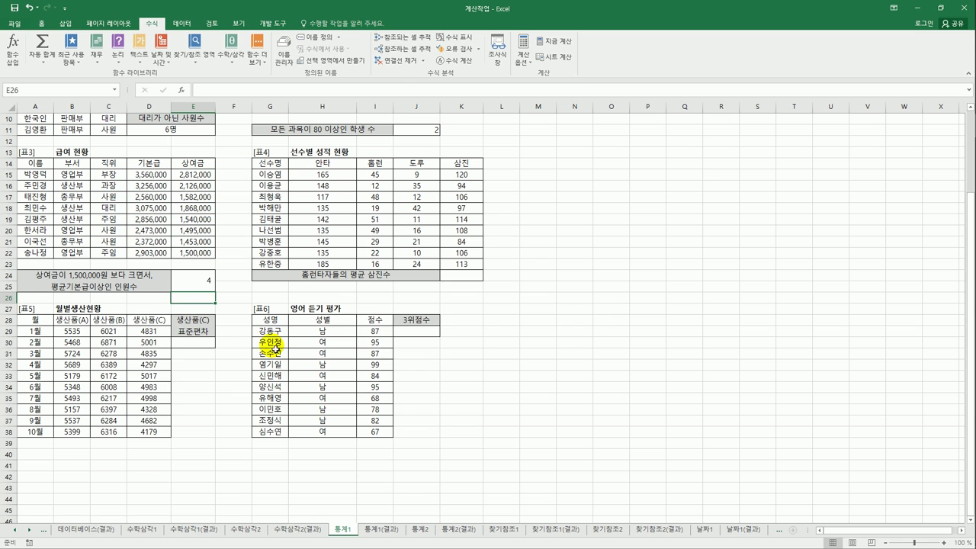
Step: Append &"명" to the end of the COUNTIFS formula in E24
click(205, 287)
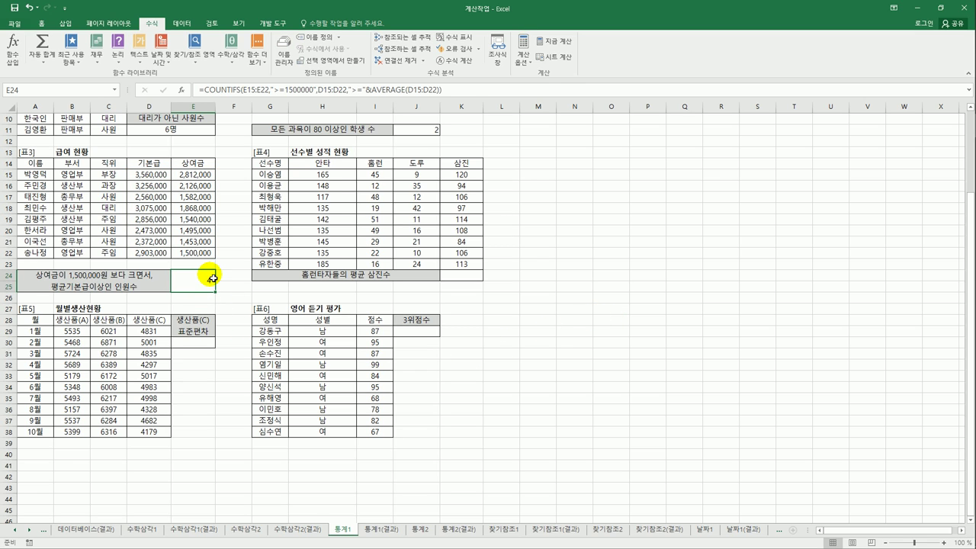
click(469, 93)
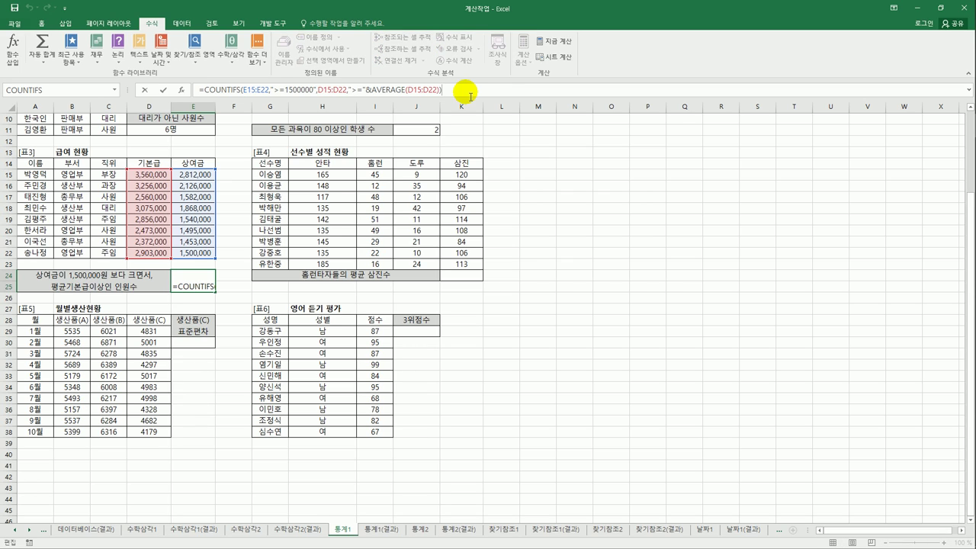
click(470, 96)
text(&"명)
key(Return)
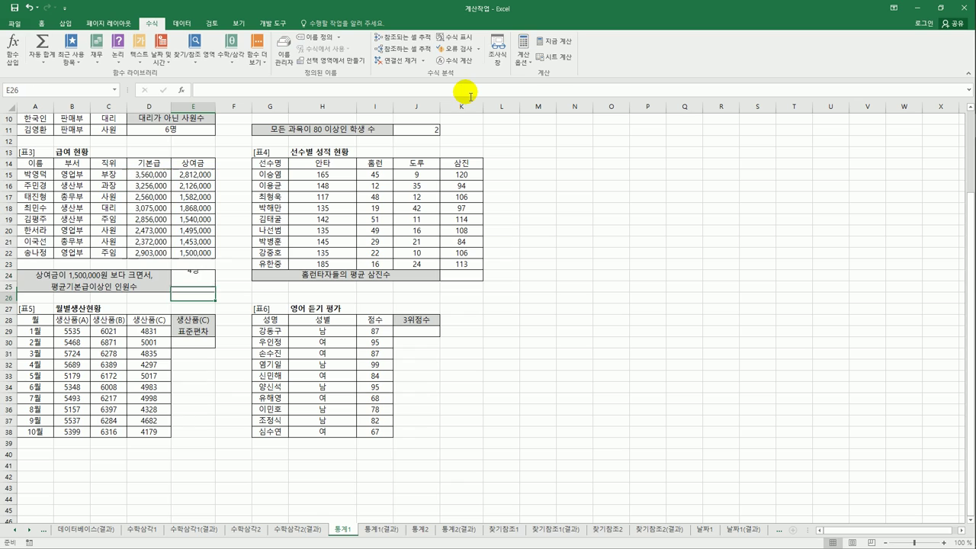
click(196, 281)
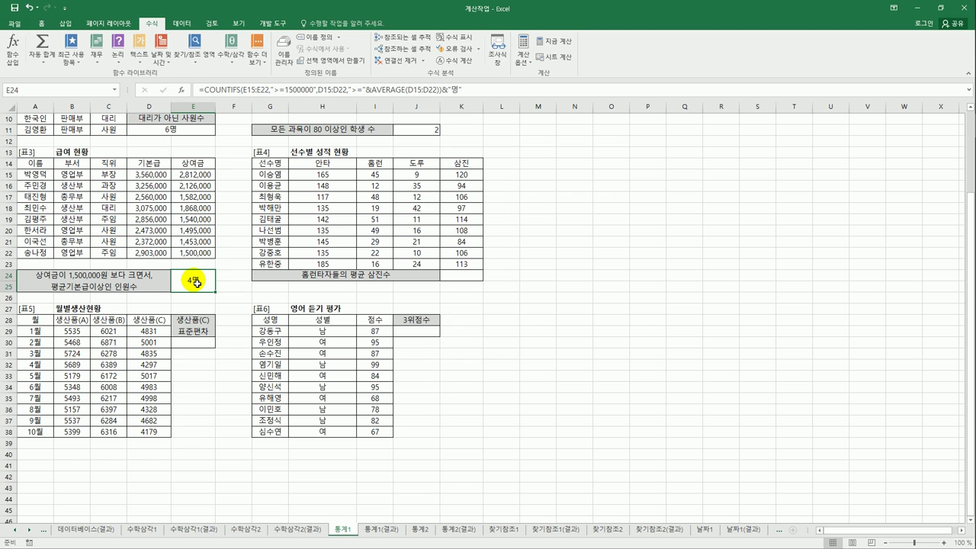
Step: Examine the 홈런 values I15:I23 in 표4 and check the average of the 삼진 values K15, K17 and K20 selected together
click(364, 284)
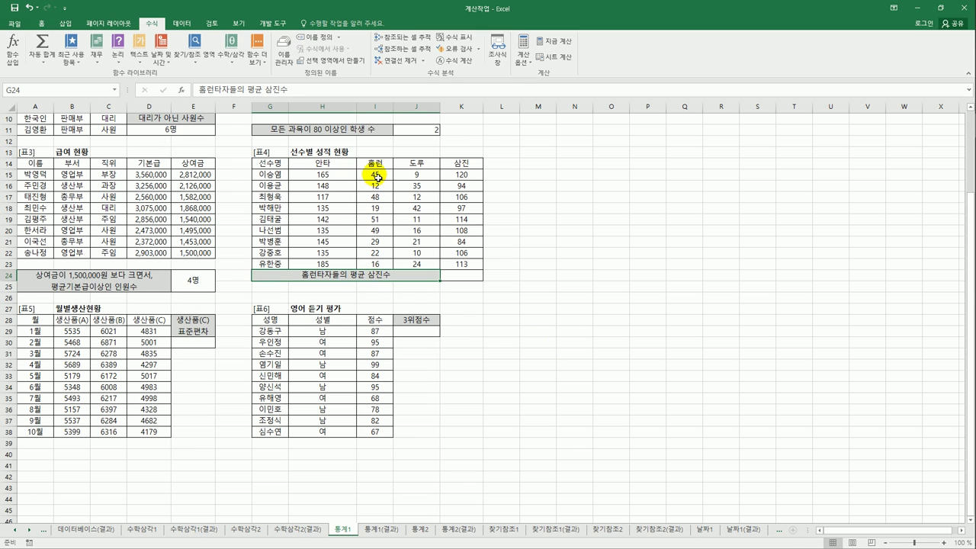
drag(374, 174, 383, 264)
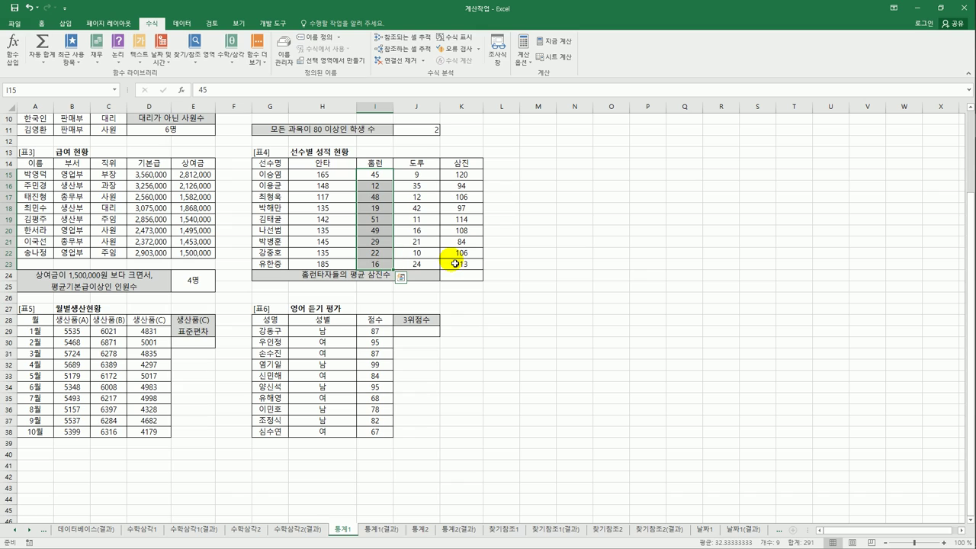
click(467, 173)
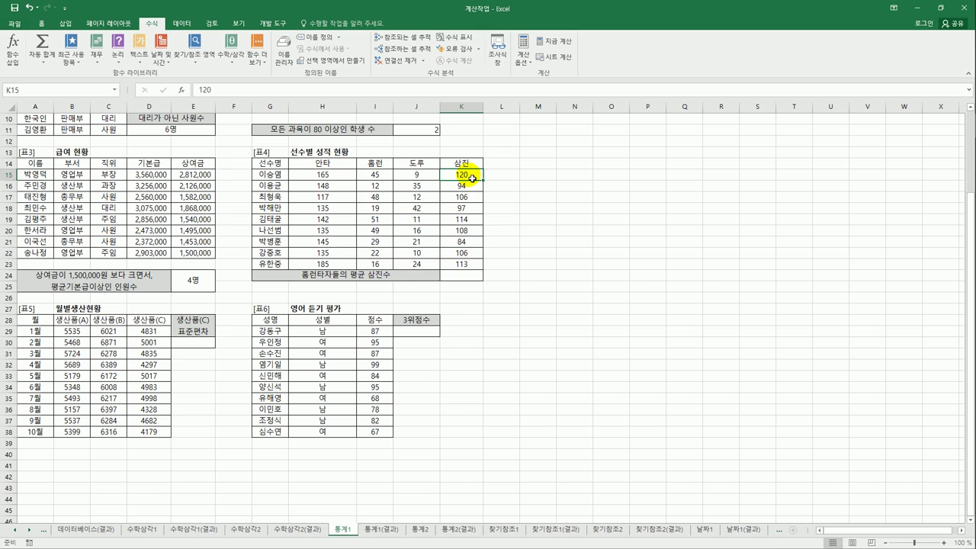
click(381, 172)
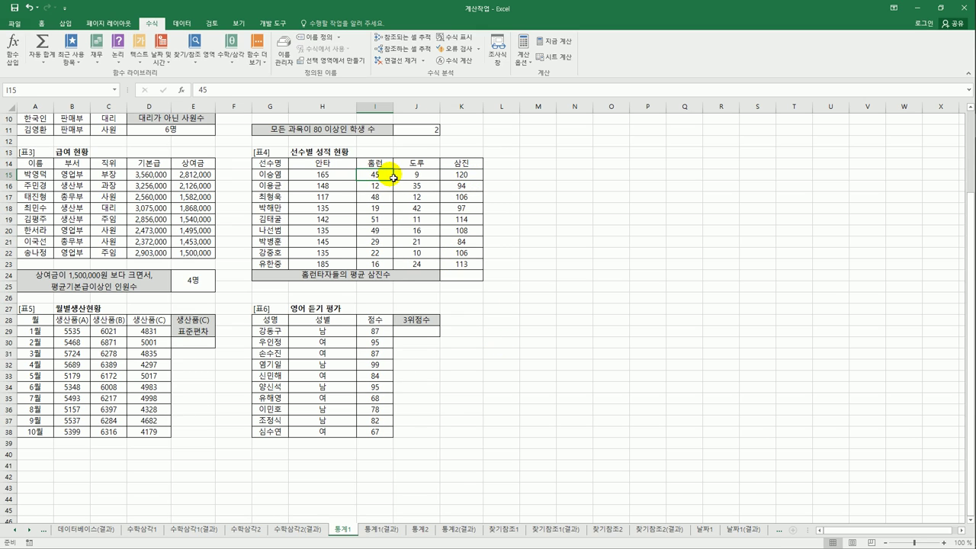
click(461, 175)
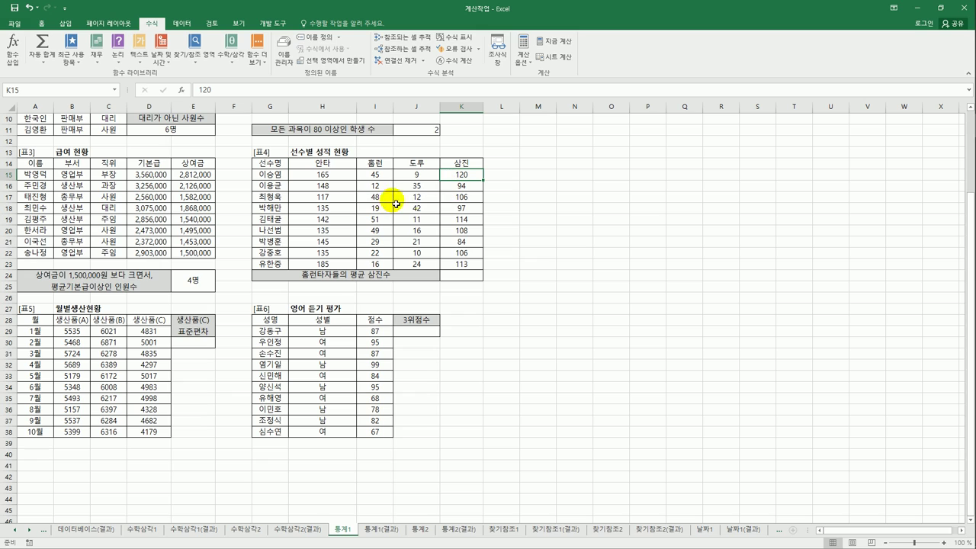
ctrl+click(463, 198)
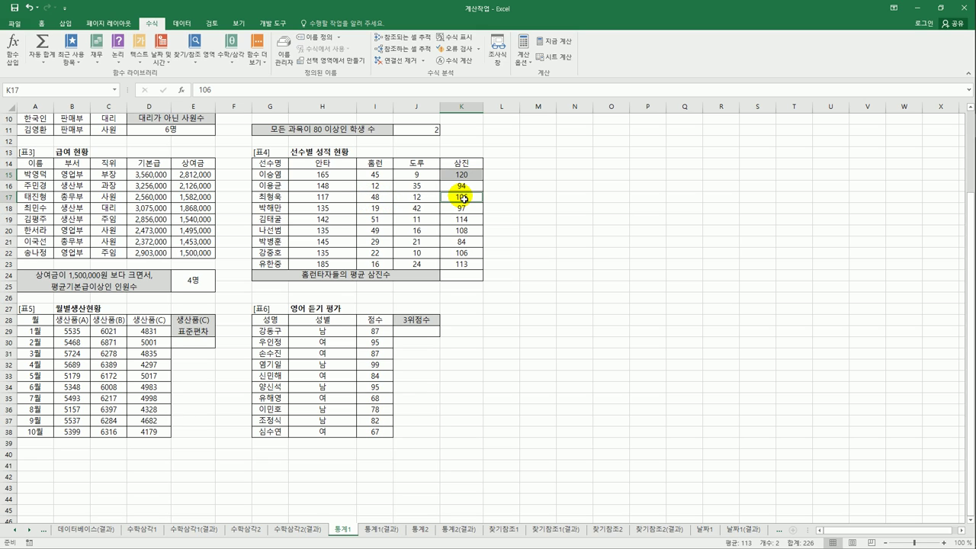
ctrl+click(461, 231)
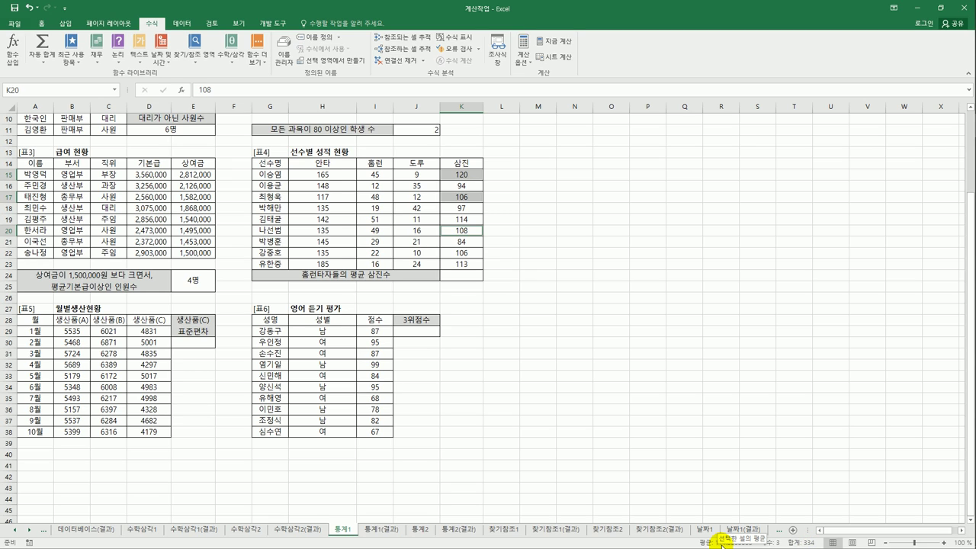
Step: Start an AVERAGEIF formula in K24 of 표4 with the 홈런 values I15:I23 as its range
click(464, 277)
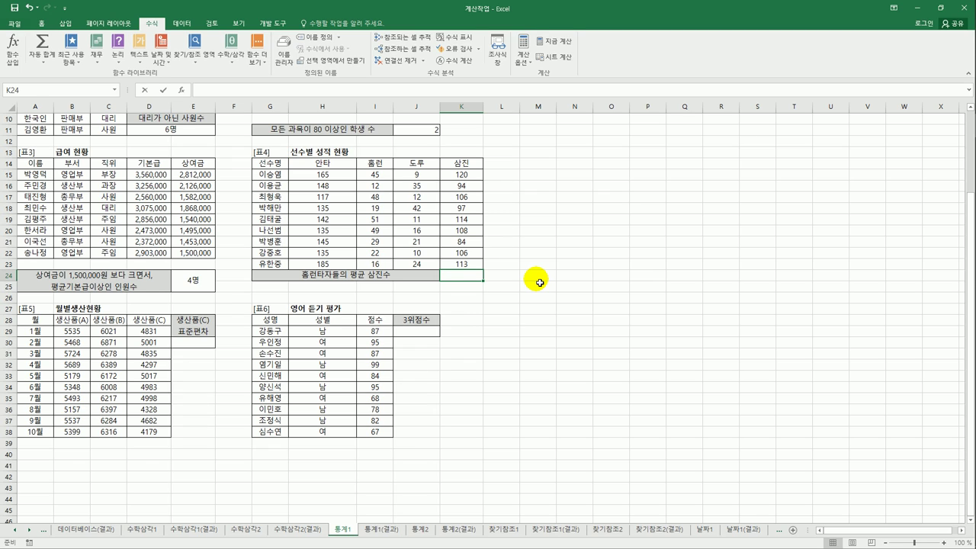
text(=)
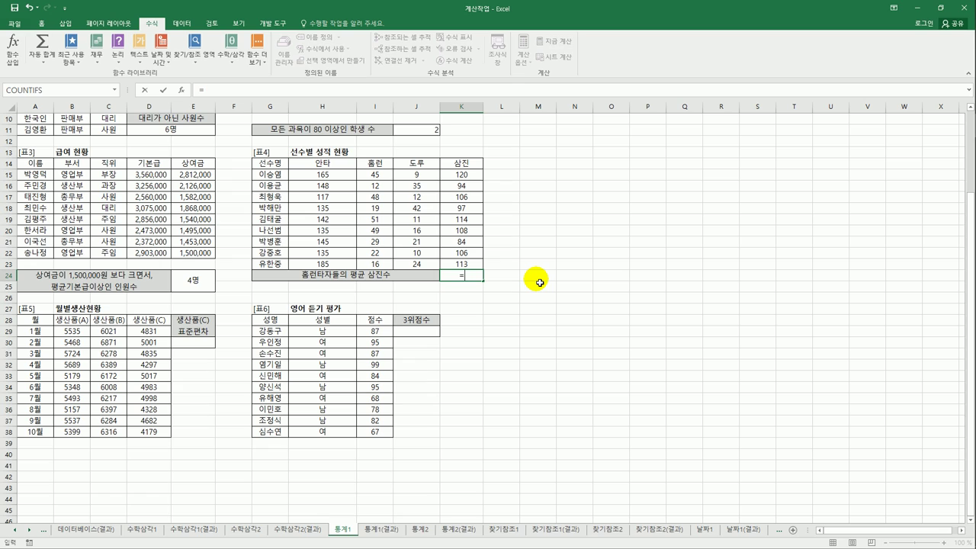
text(av)
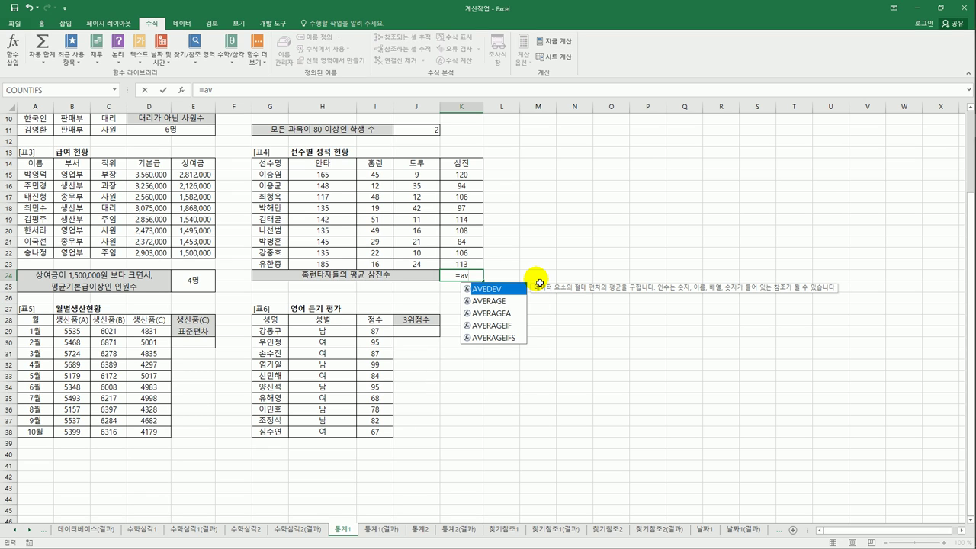
click(500, 326)
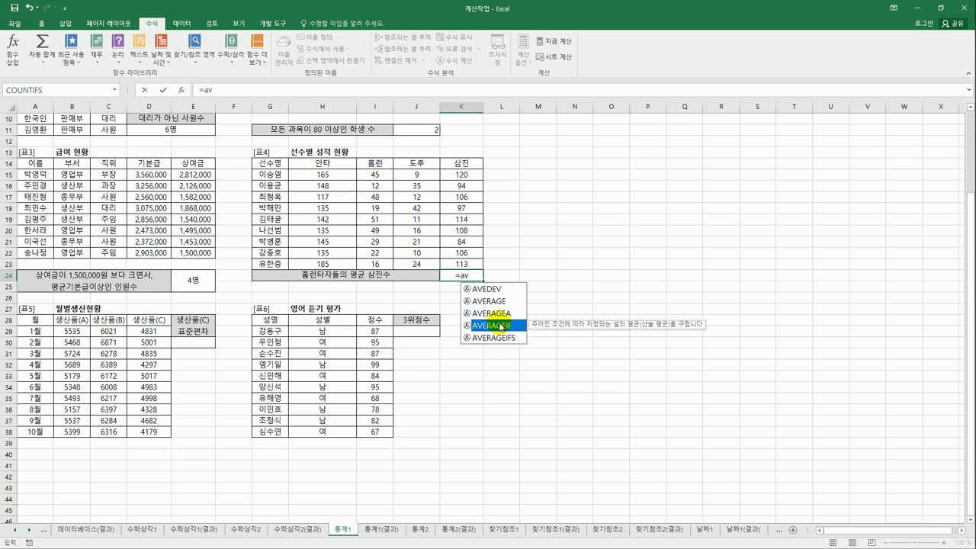
double_click(500, 326)
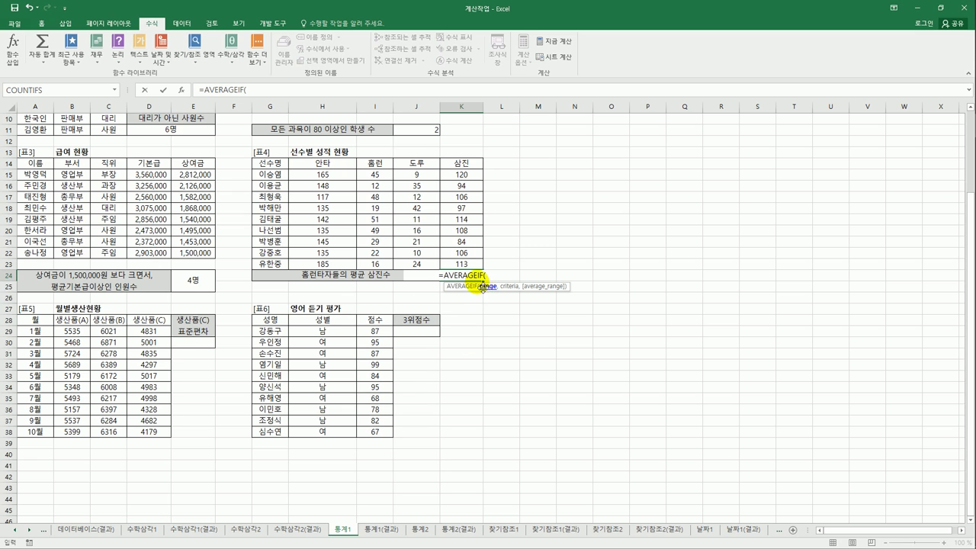
drag(375, 176, 380, 270)
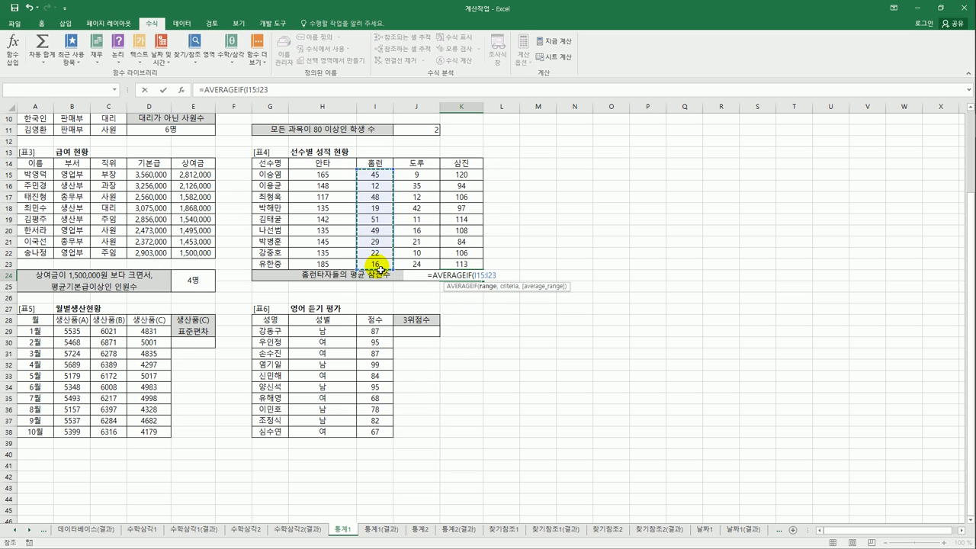
text(,)
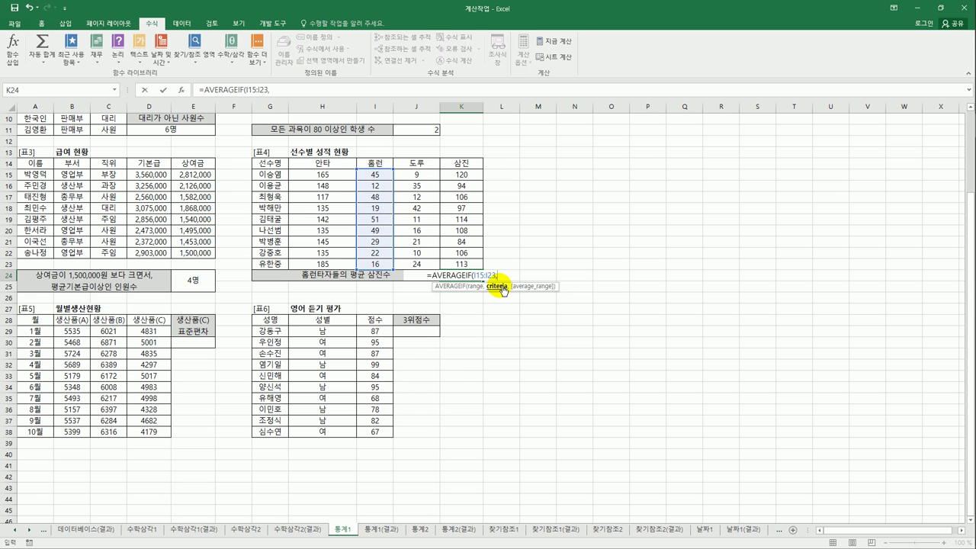
Step: Complete K24's AVERAGEIF with the criterion ">=40" and the 삼진 values K15:K23 as average range, and enter the formula
text(")
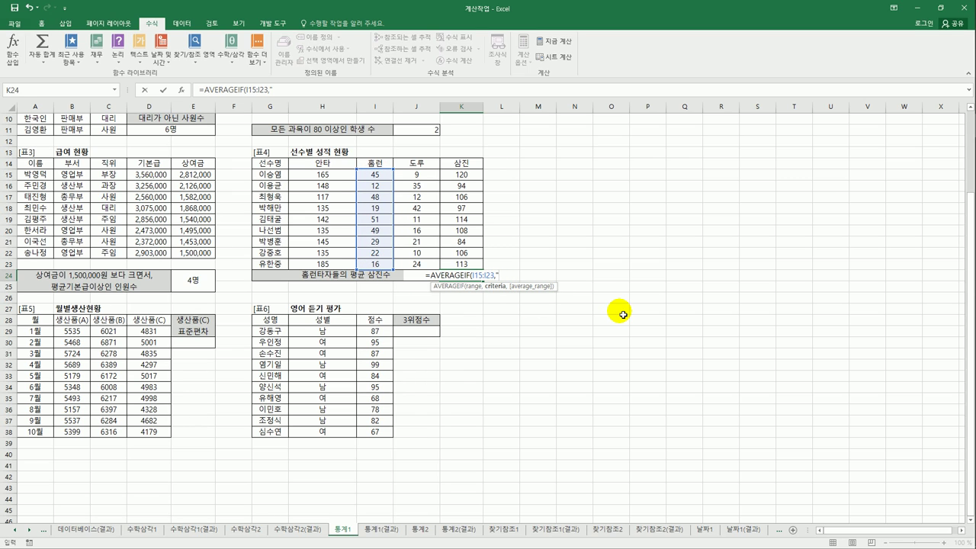
text(>=40)
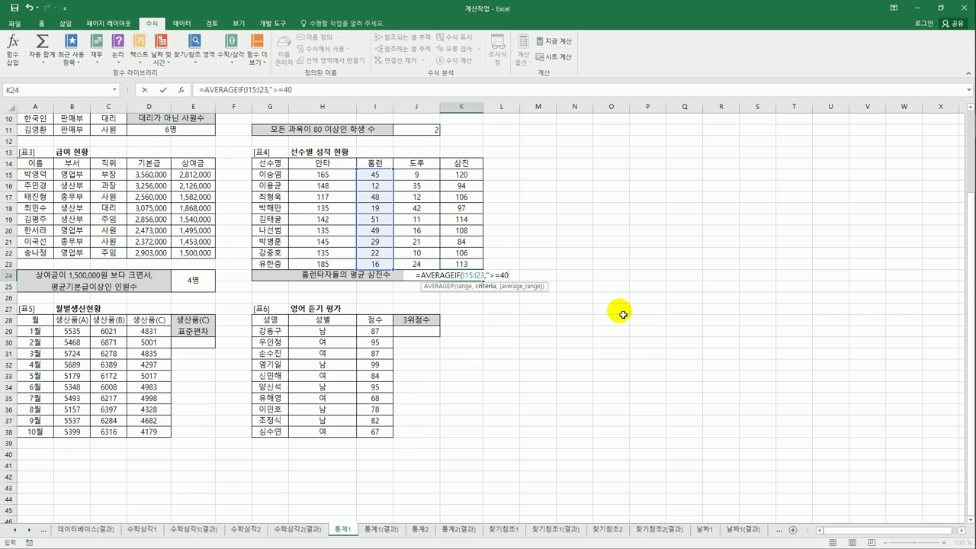
text(",)
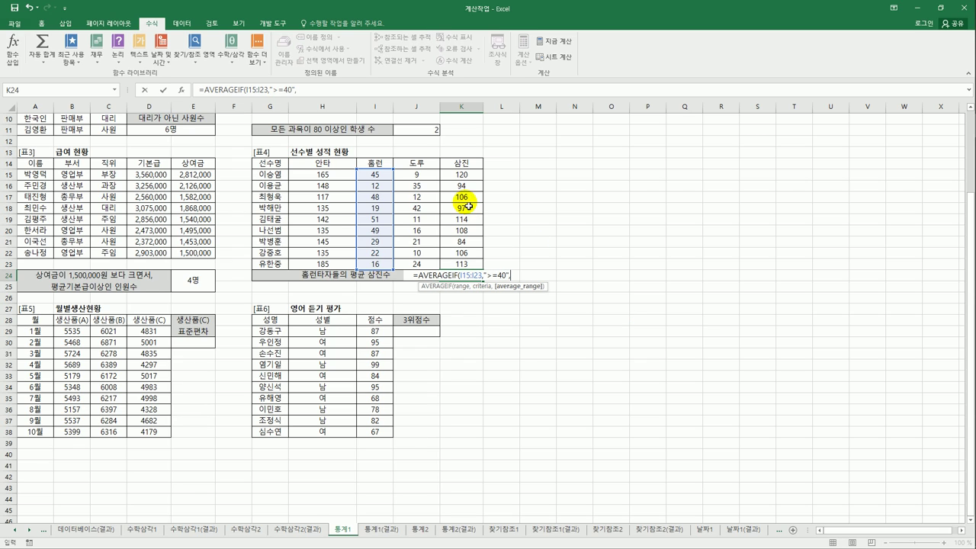
drag(462, 175, 465, 263)
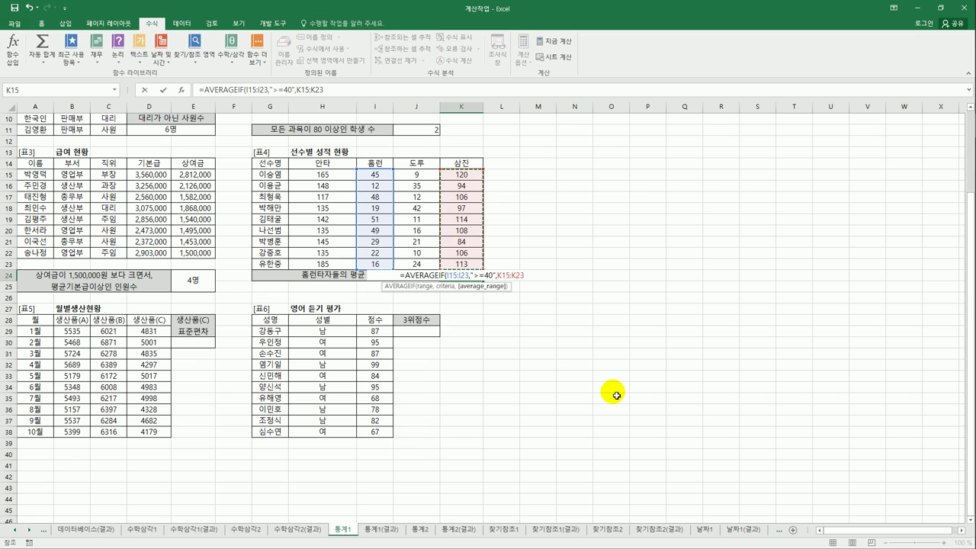
text())
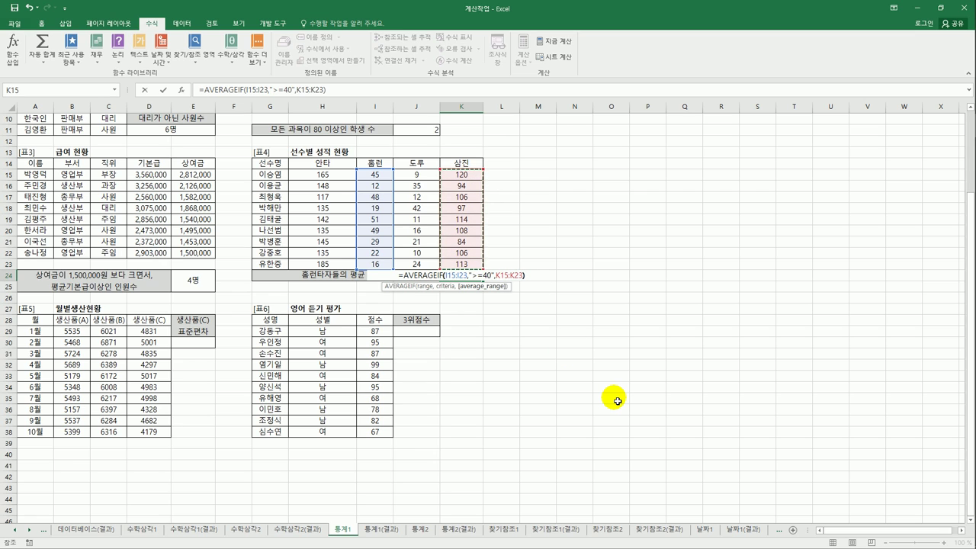
key(ctrl+Return)
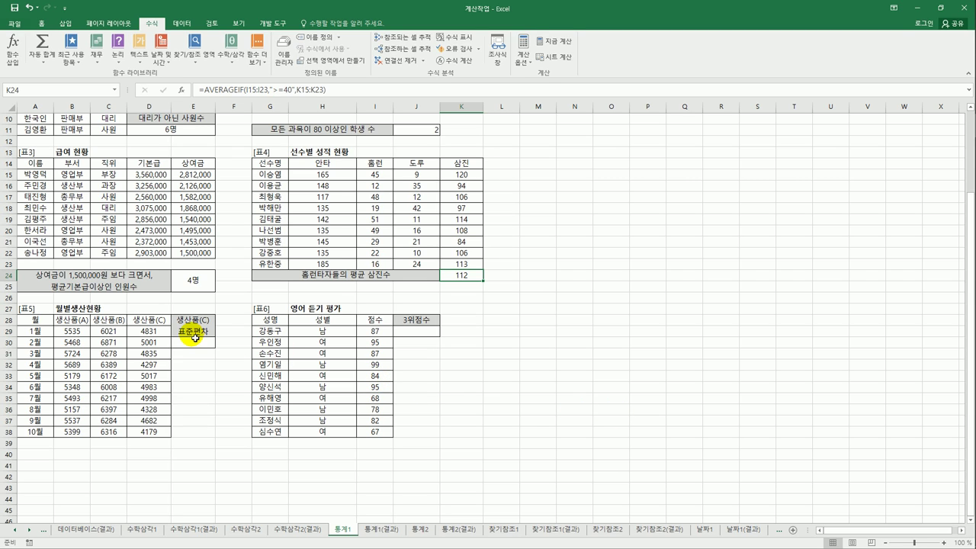
Step: Calculate the 생산품(C) standard deviation in E30 of 표5 with =STDEV(D29:D38)
drag(156, 334, 142, 433)
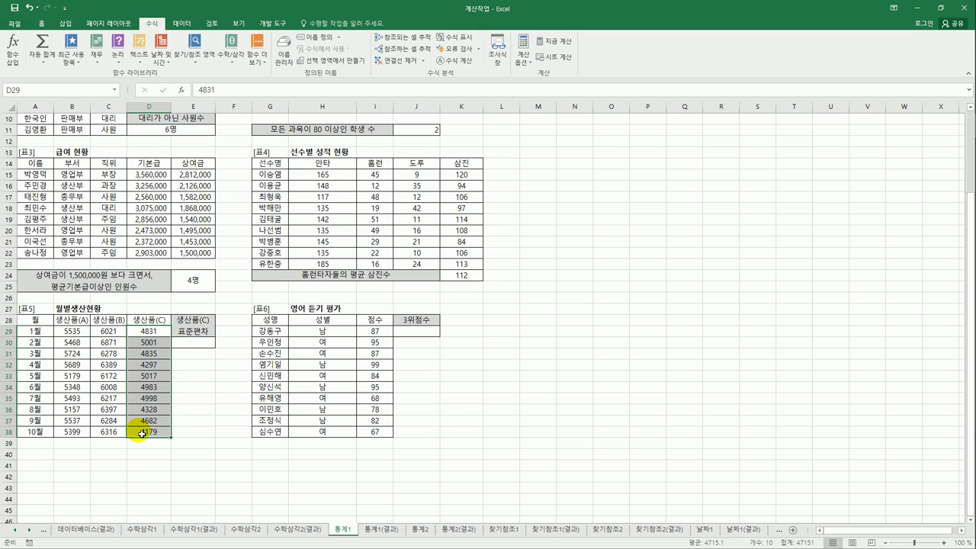
click(194, 348)
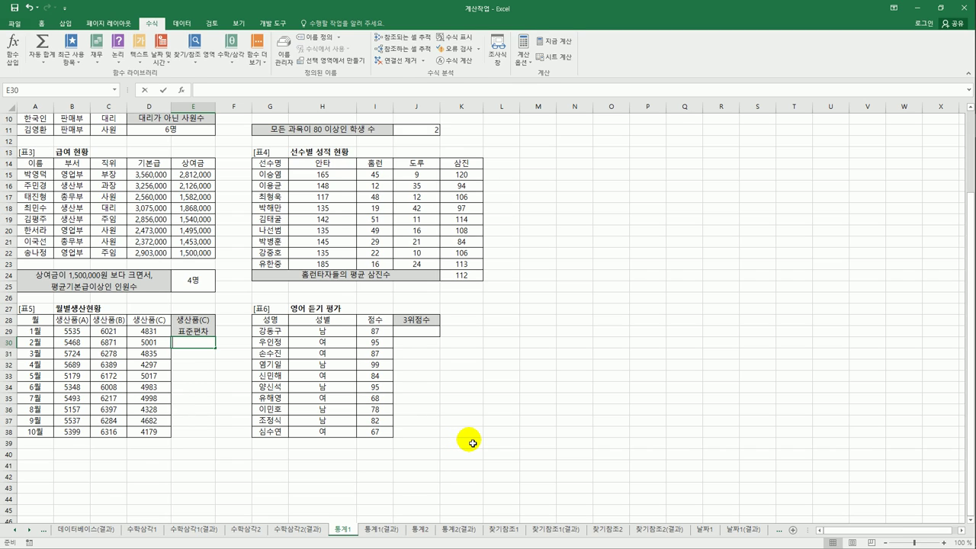
text(=)
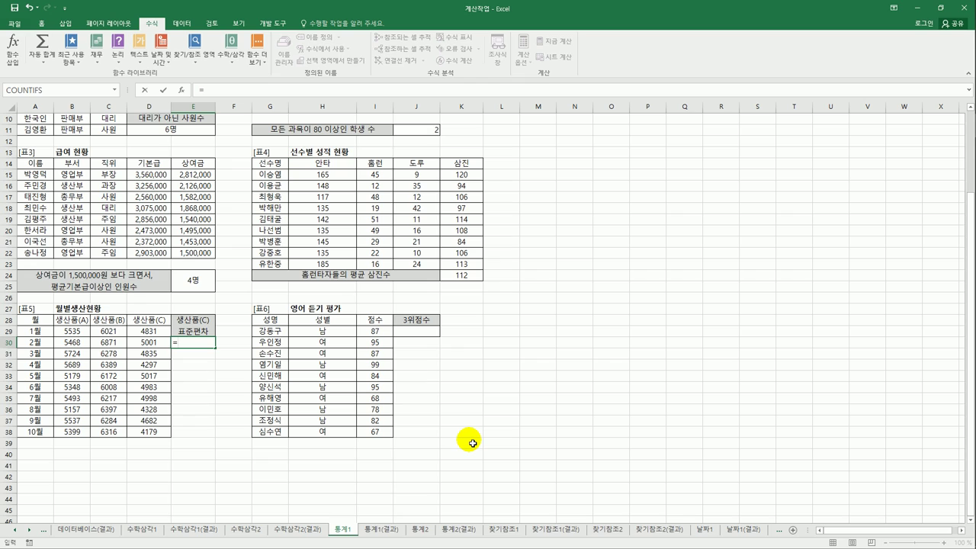
text(st)
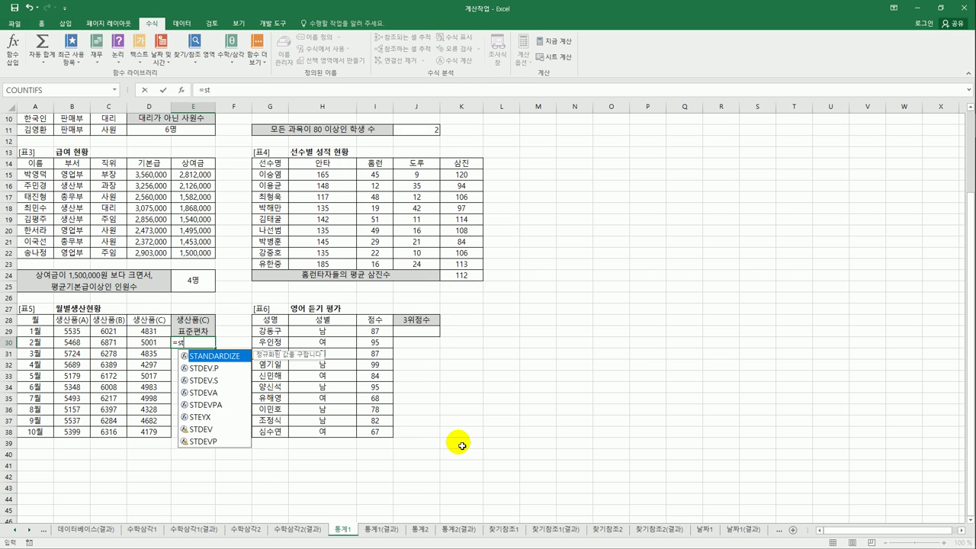
click(216, 431)
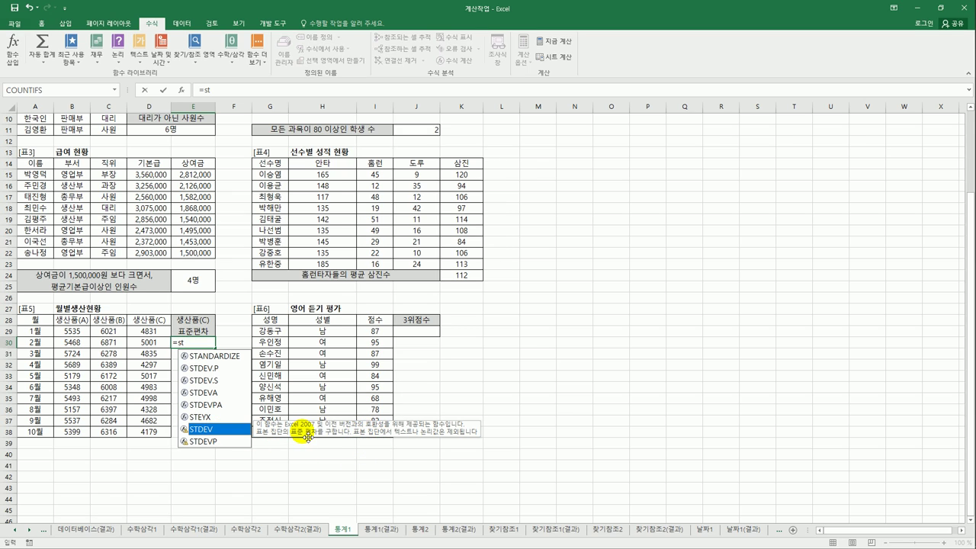
double_click(202, 428)
drag(164, 332, 166, 433)
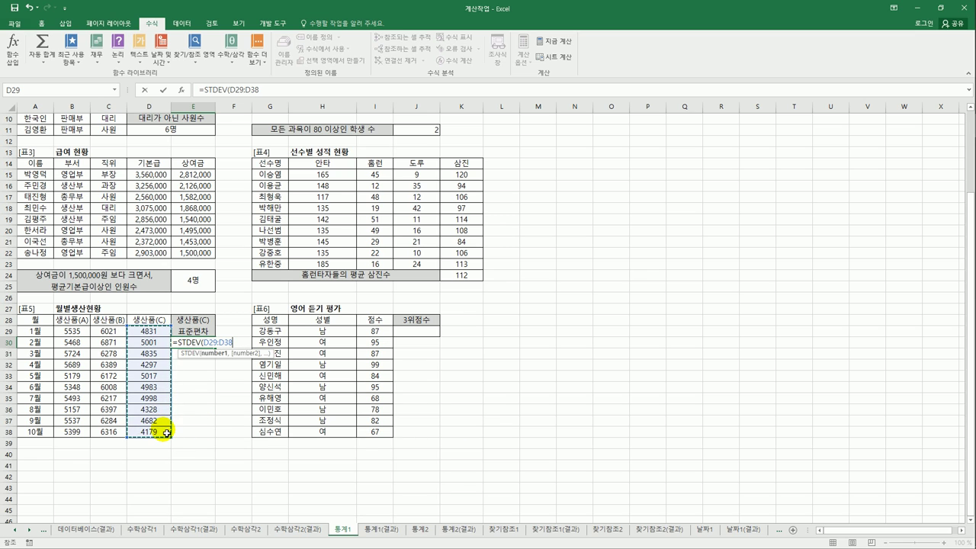
key(Return)
key(Up)
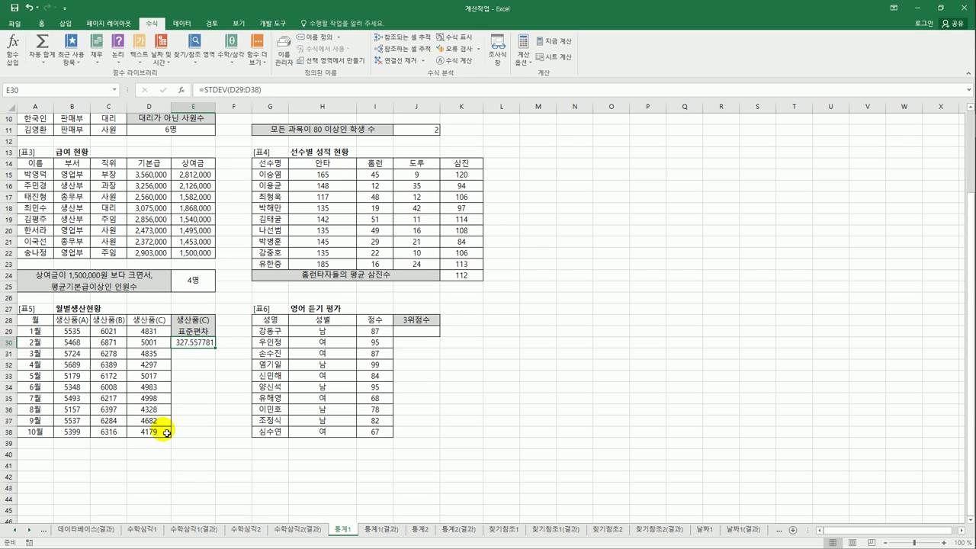
Step: Wrap E30's STDEV formula in ROUNDDOWN with 1 decimal digit, giving =ROUNDDOWN(STDEV(D29:D38),1)
click(206, 92)
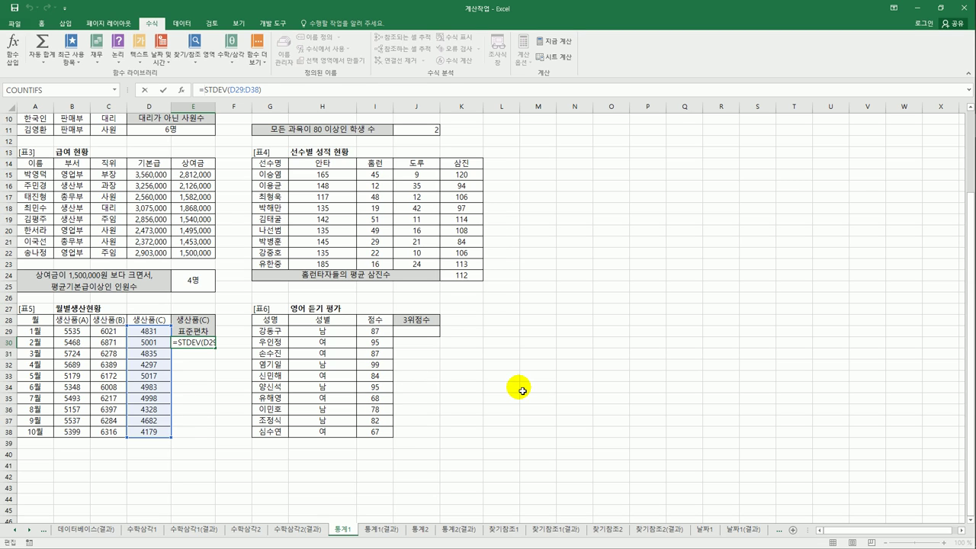
text(r)
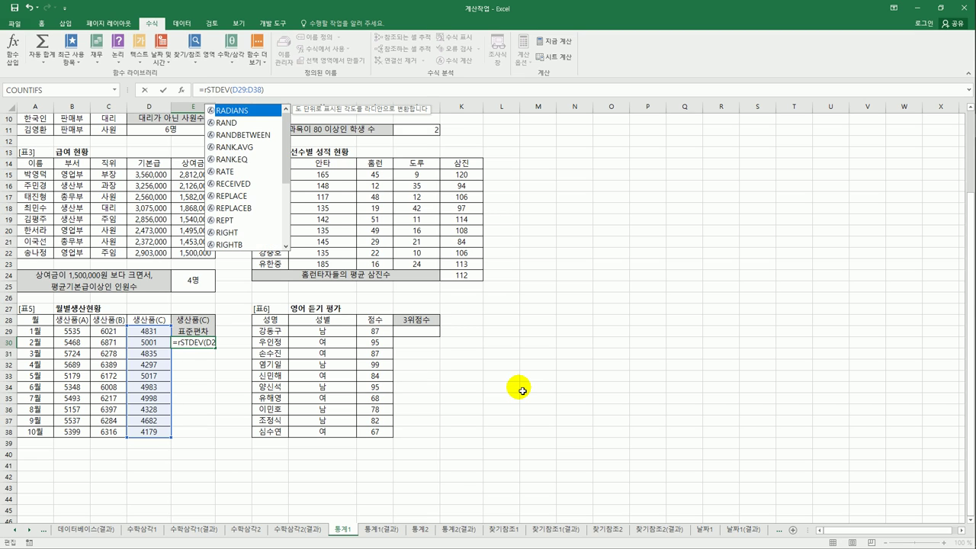
text(oun)
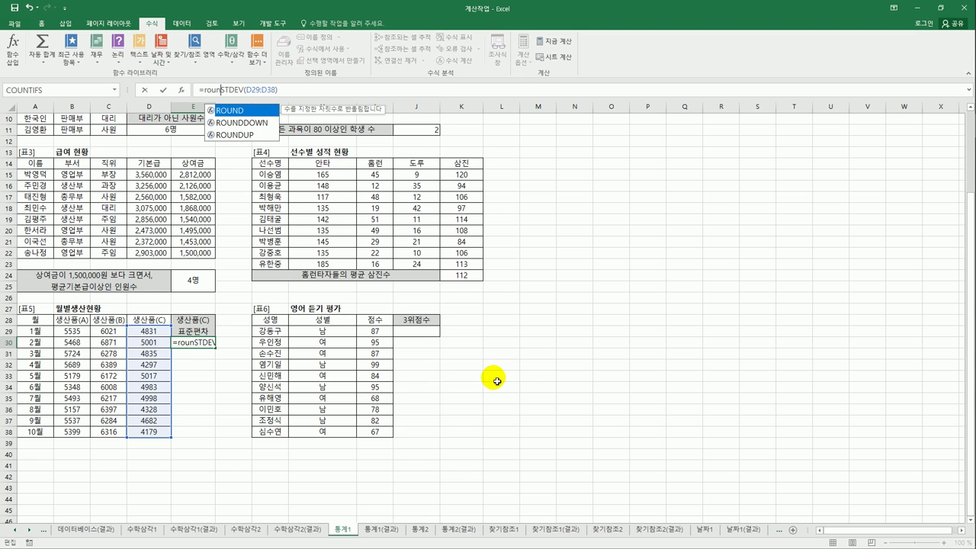
double_click(252, 123)
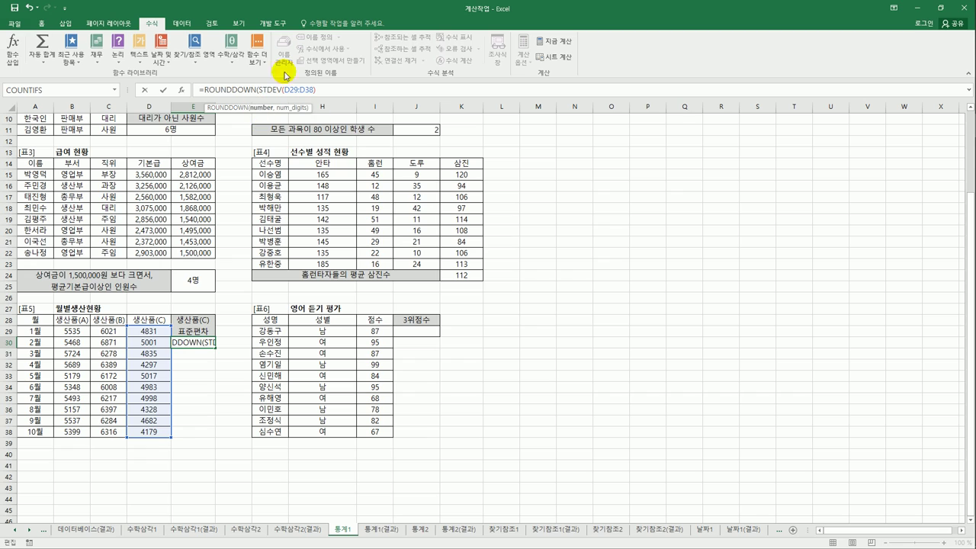
text(,1)
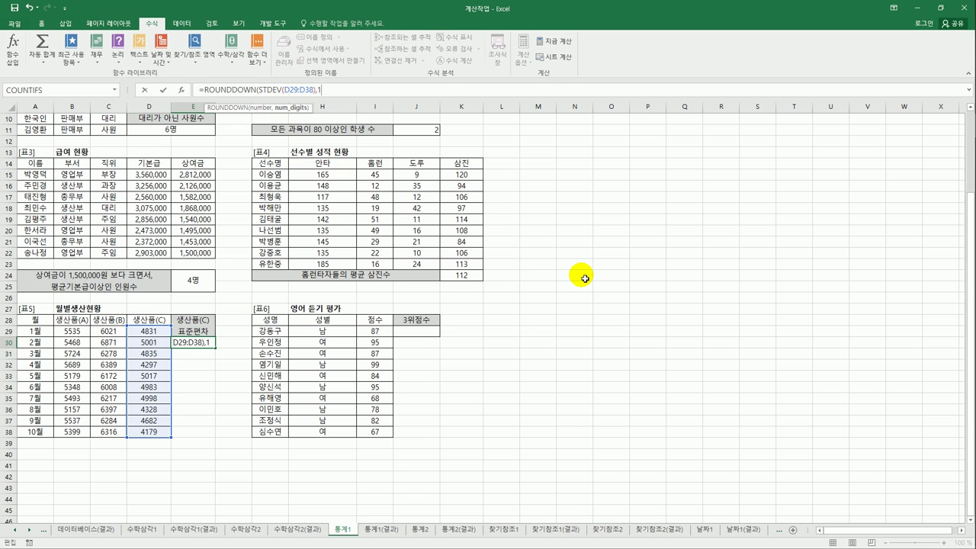
text())
key(Return)
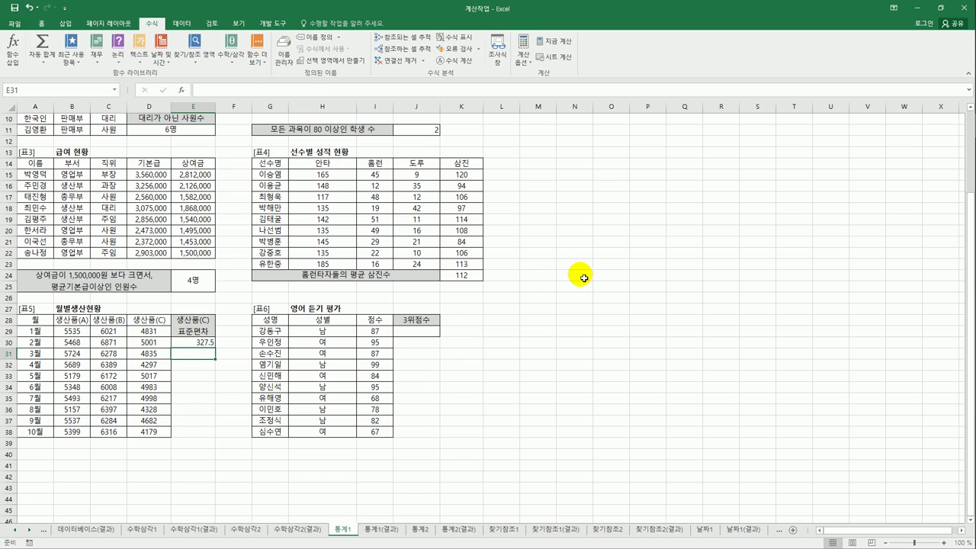
click(197, 344)
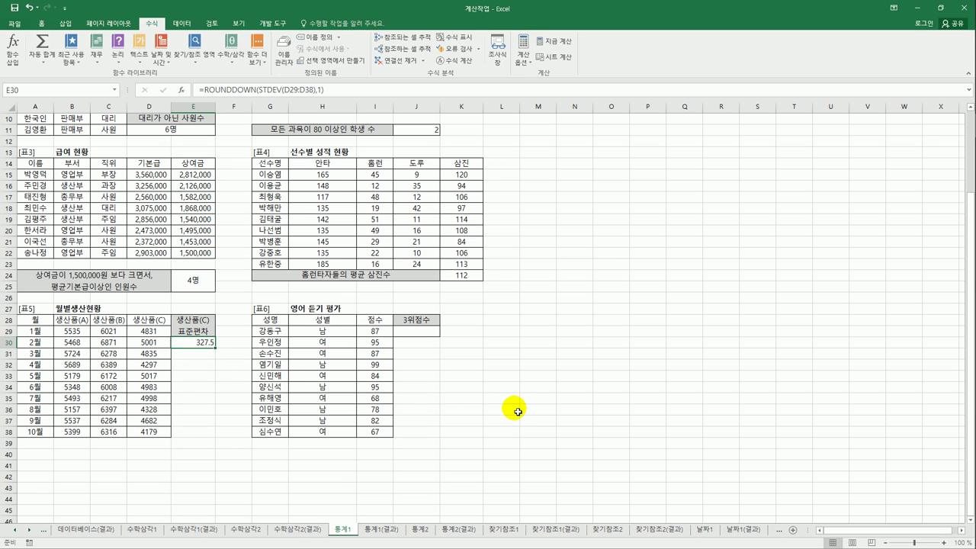
Step: Find the third-highest 점수 of 표6 in J29 with =LARGE(I29:I38,3)
click(425, 331)
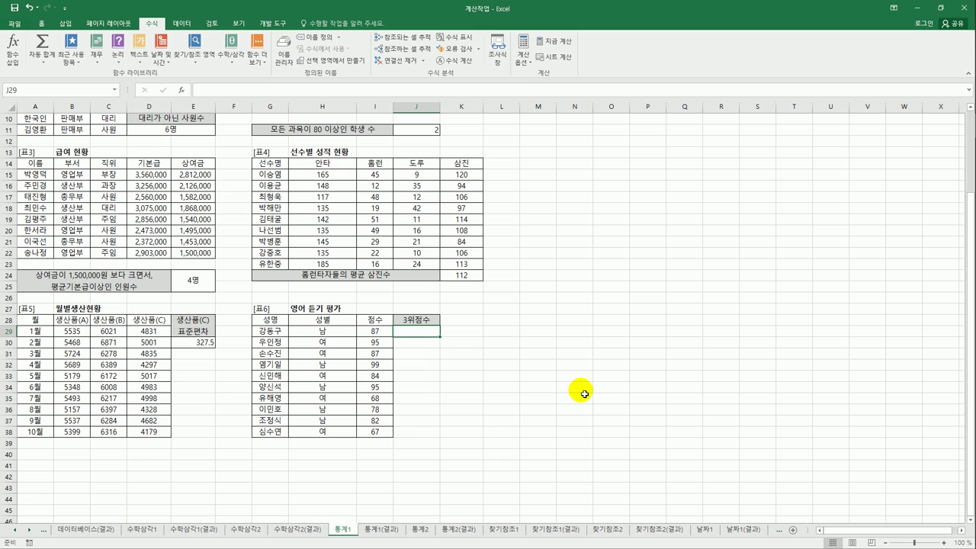
drag(372, 332, 379, 433)
click(416, 332)
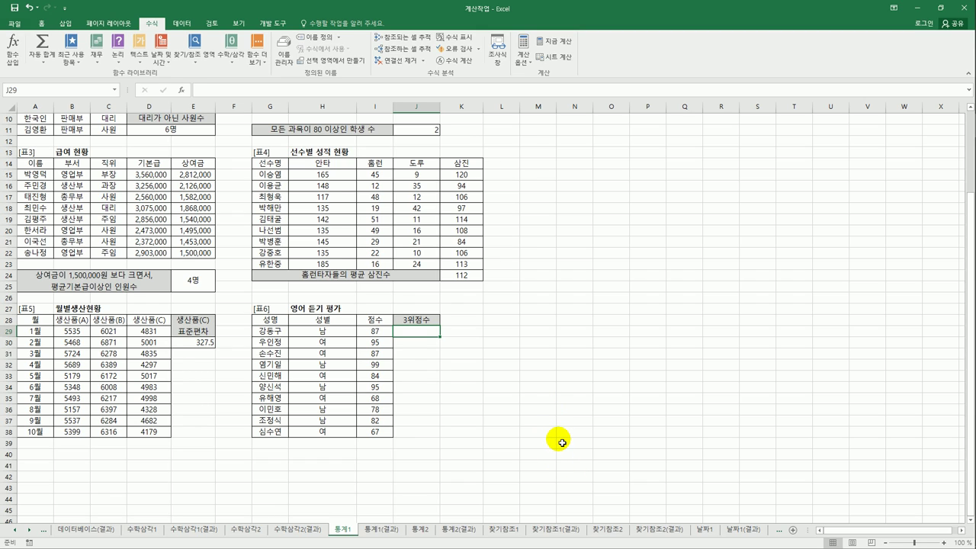
text(=lar)
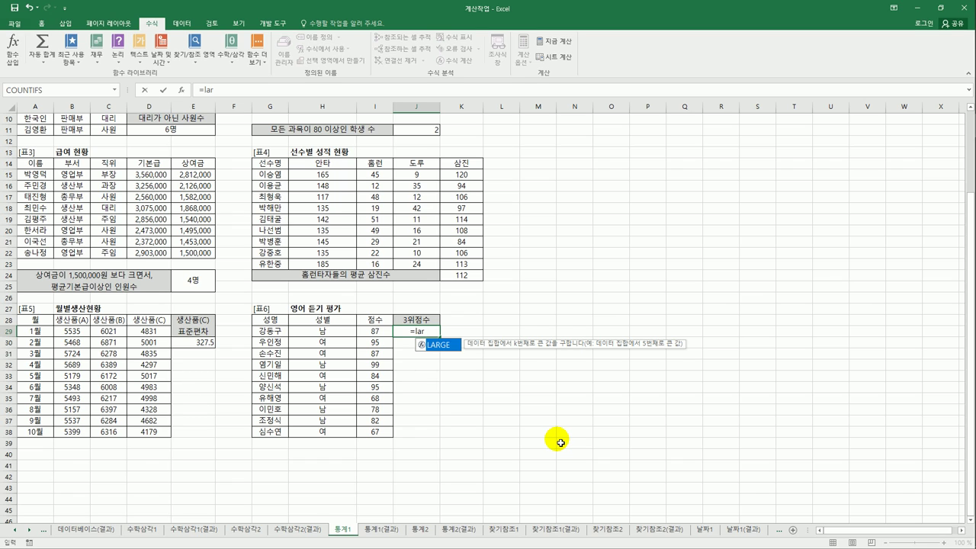
double_click(439, 345)
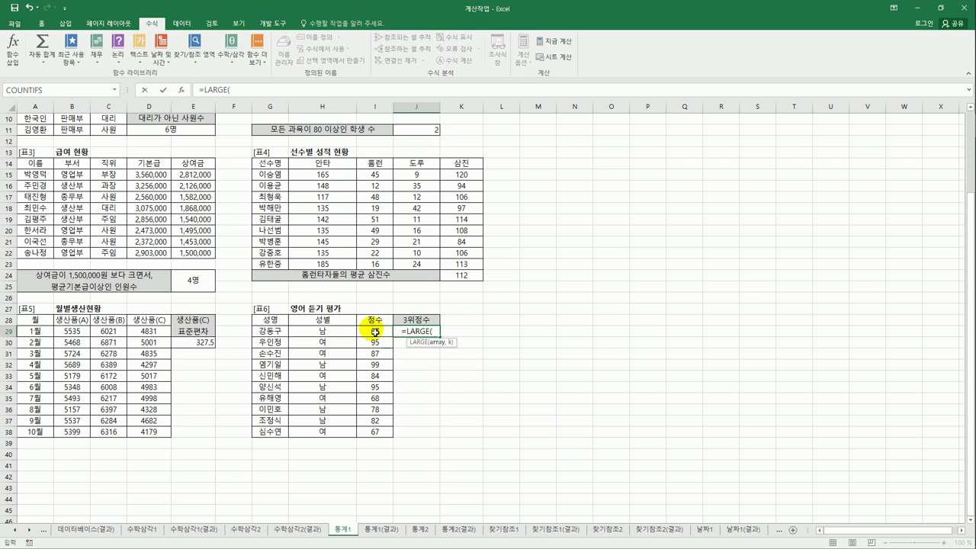
drag(373, 331, 378, 437)
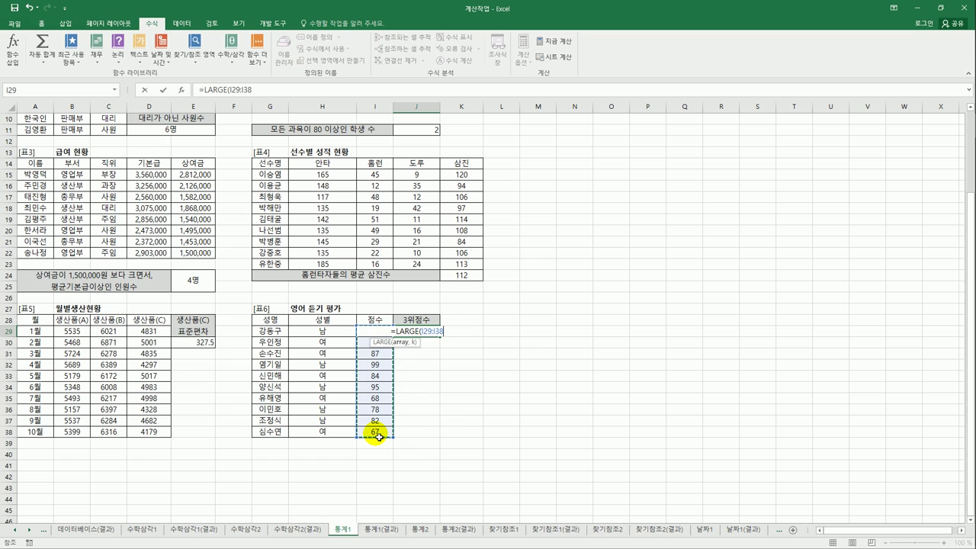
text(,3)
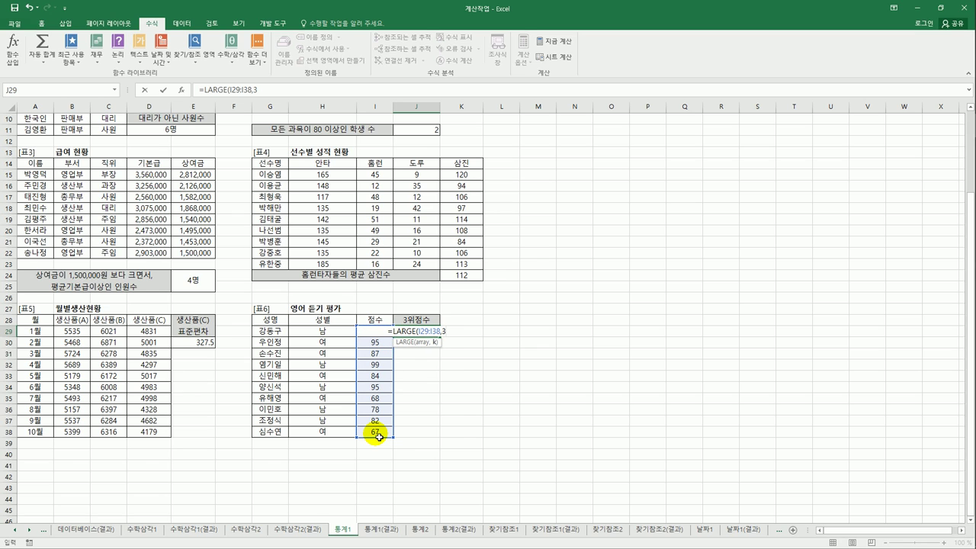
text())
key(Return)
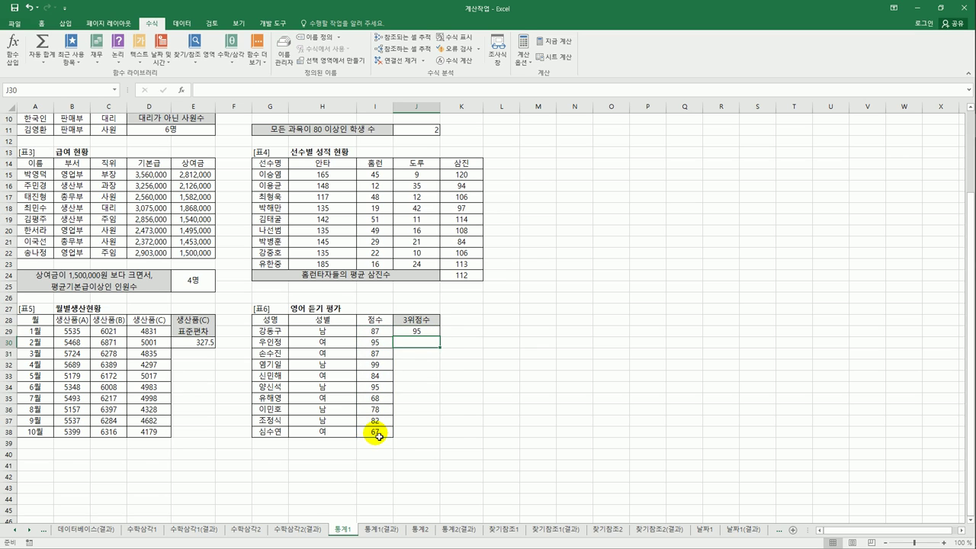
click(425, 332)
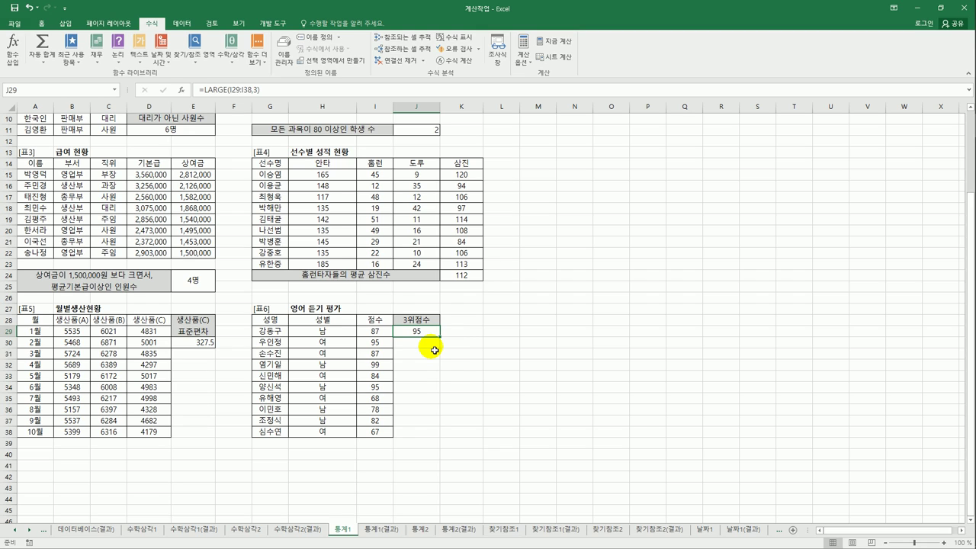
Step: Append &"점" to the LARGE formula in J29 of 표6, giving =LARGE(I29:I38,3)&"점"
click(273, 90)
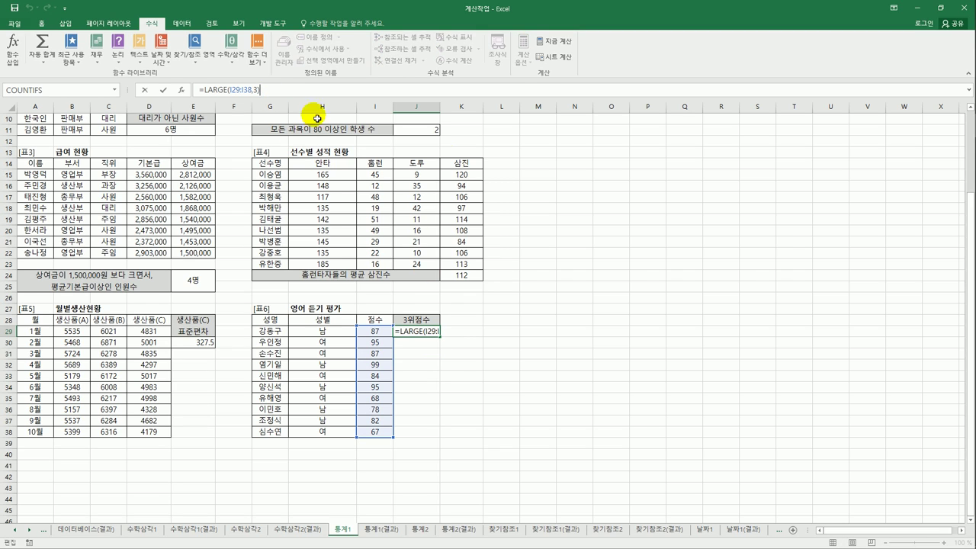
text(&)
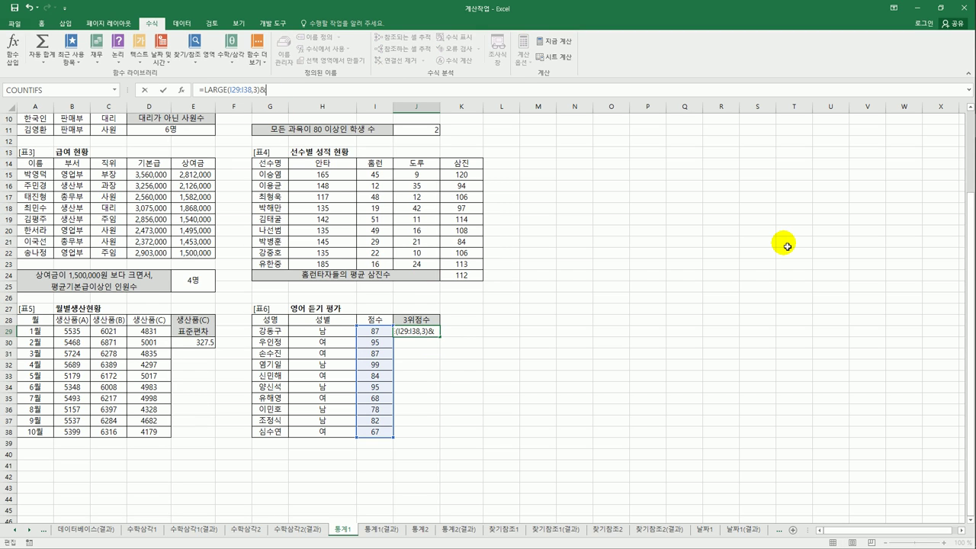
text("점")
key(Return)
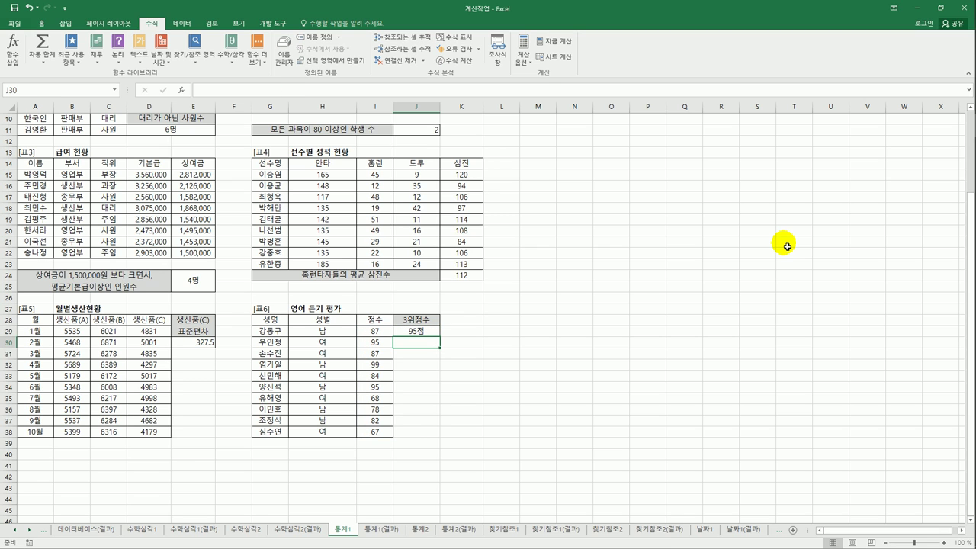
Step: Compare the 통계1 answers with the 통계1(결과) sheet and examine the COUNTIFS formula in its cell E24
scroll(774, 286, up, 3)
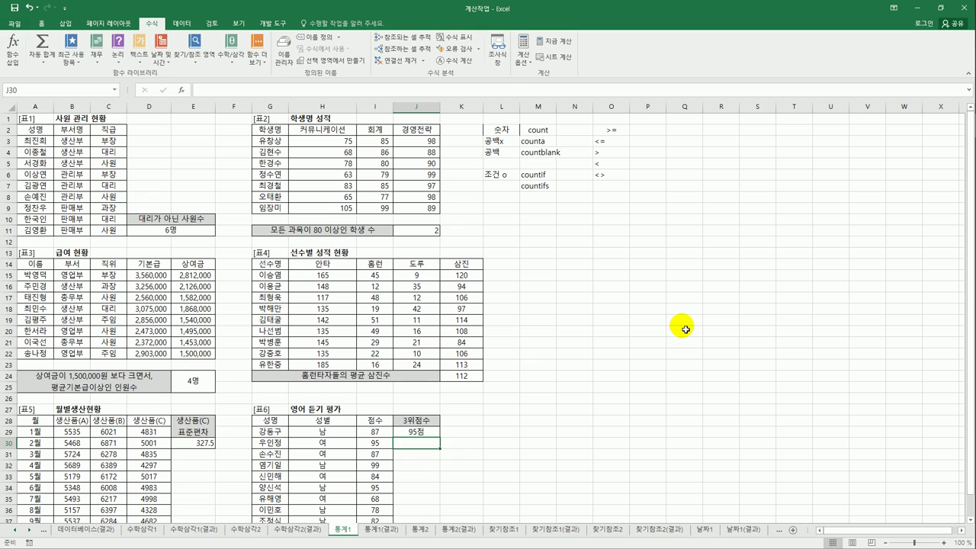
click(686, 328)
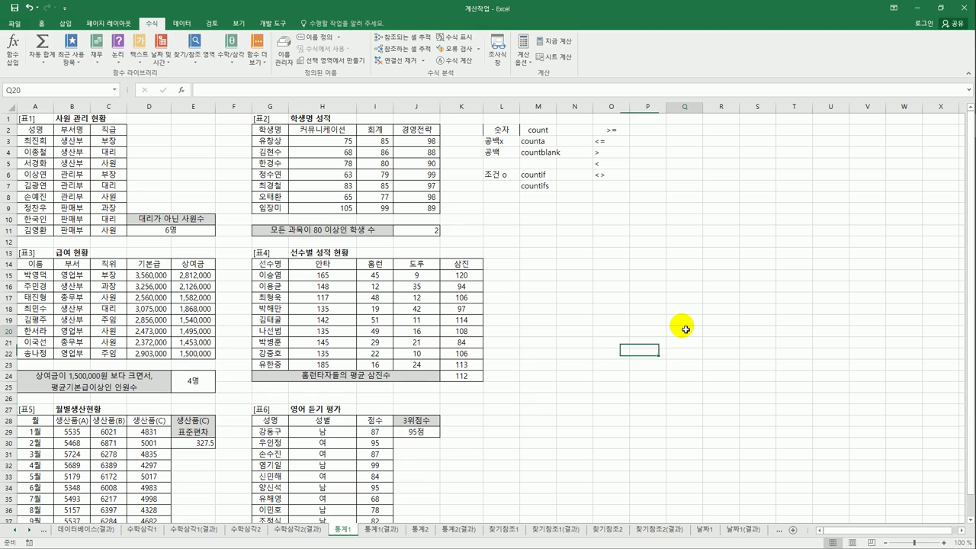
click(382, 534)
click(345, 529)
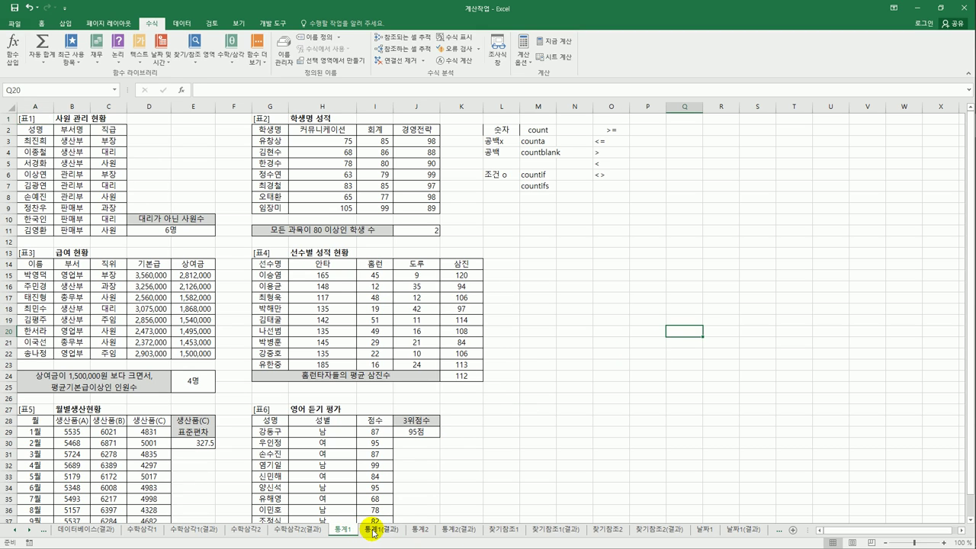
click(374, 534)
click(347, 536)
click(376, 531)
click(200, 382)
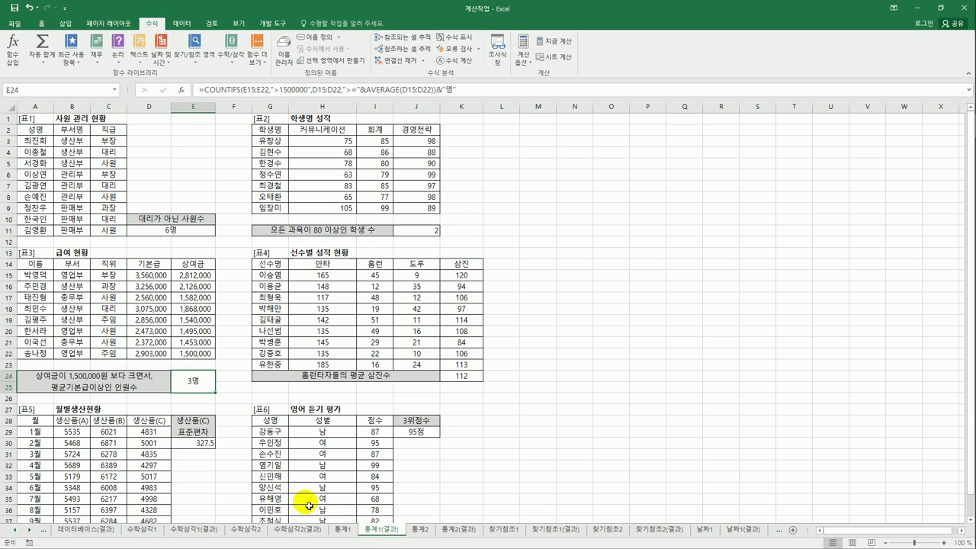
Step: On the 통계1 sheet, change the first criterion of E24's COUNTIFS formula to ">1500000"
click(347, 529)
click(206, 386)
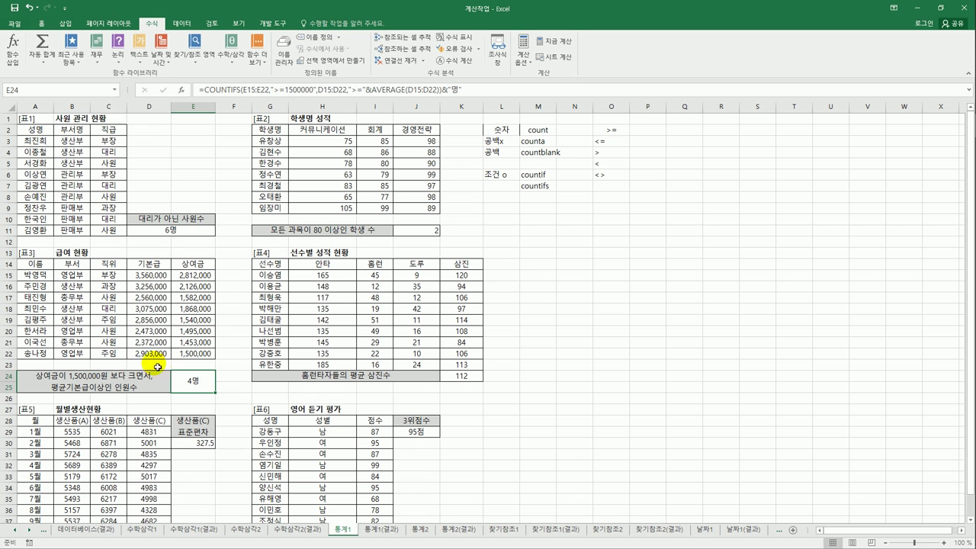
click(258, 90)
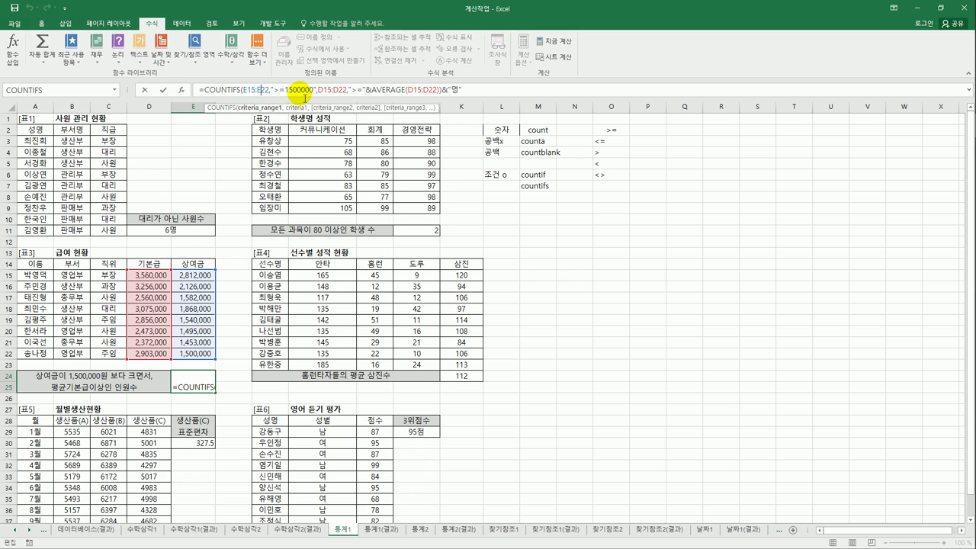
click(304, 93)
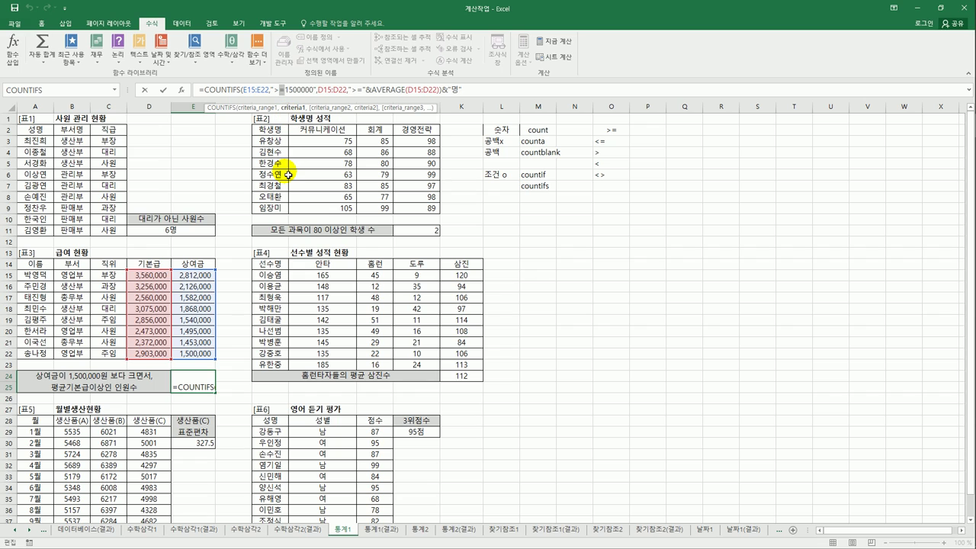
key(Delete)
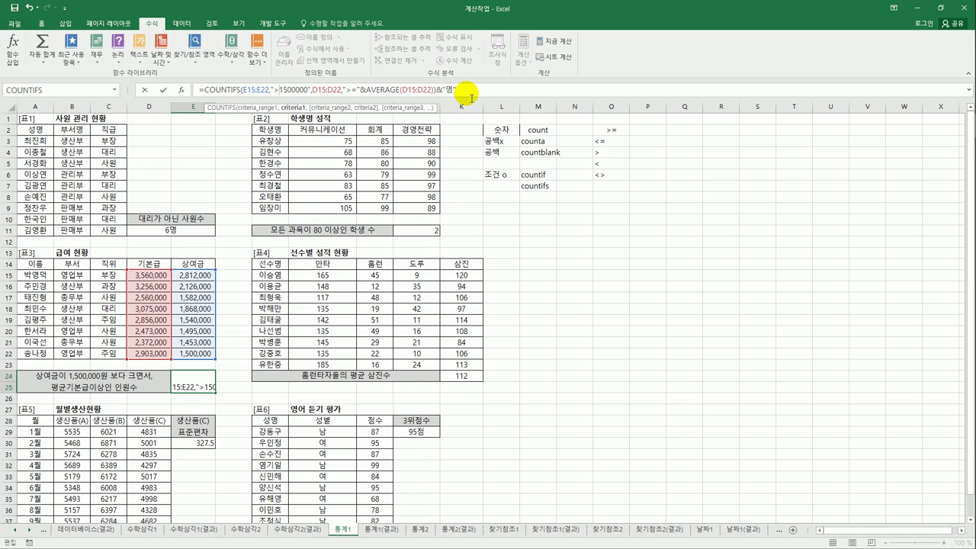
key(Return)
click(199, 381)
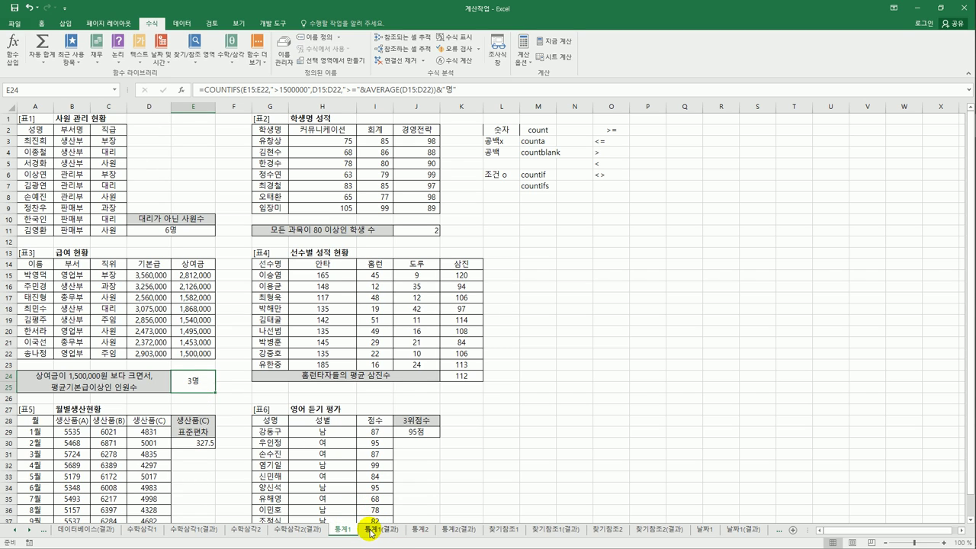
Step: Switch to the 통계2 sheet and begin the 결승 formula in F3 of 표1 with =ra
click(411, 528)
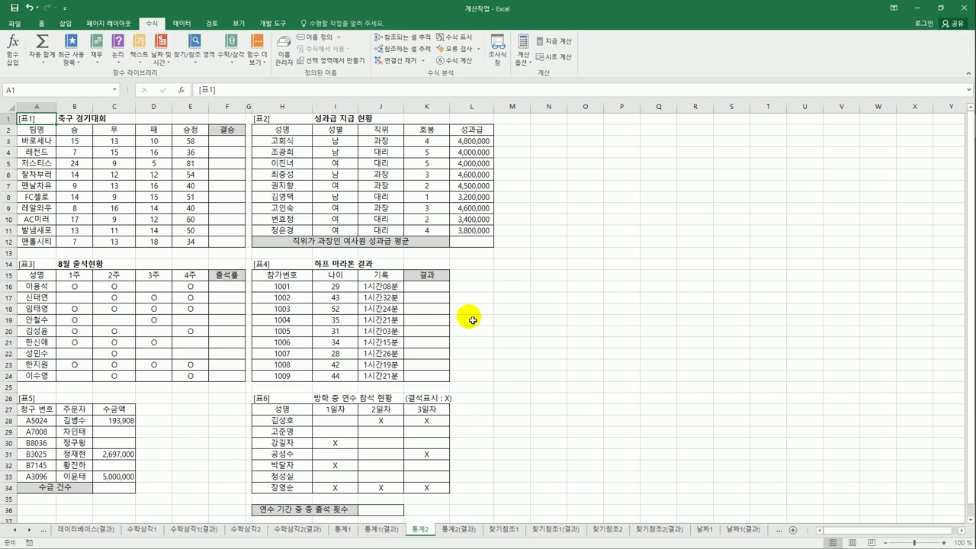
click(191, 141)
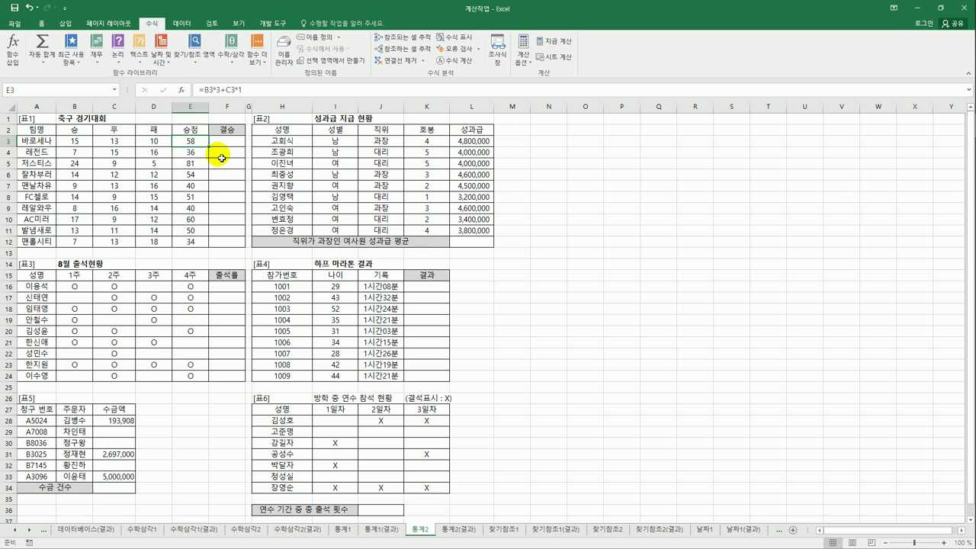
click(225, 142)
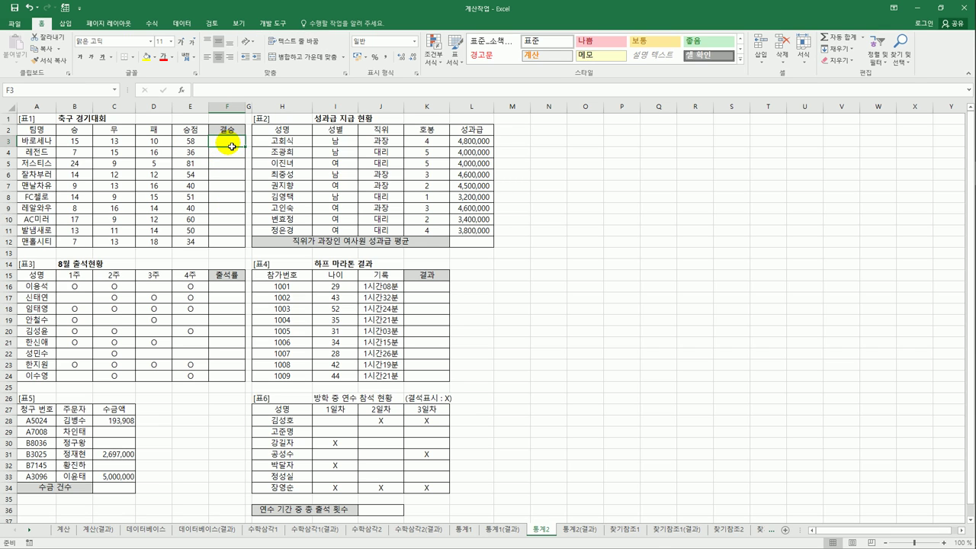
text(=)
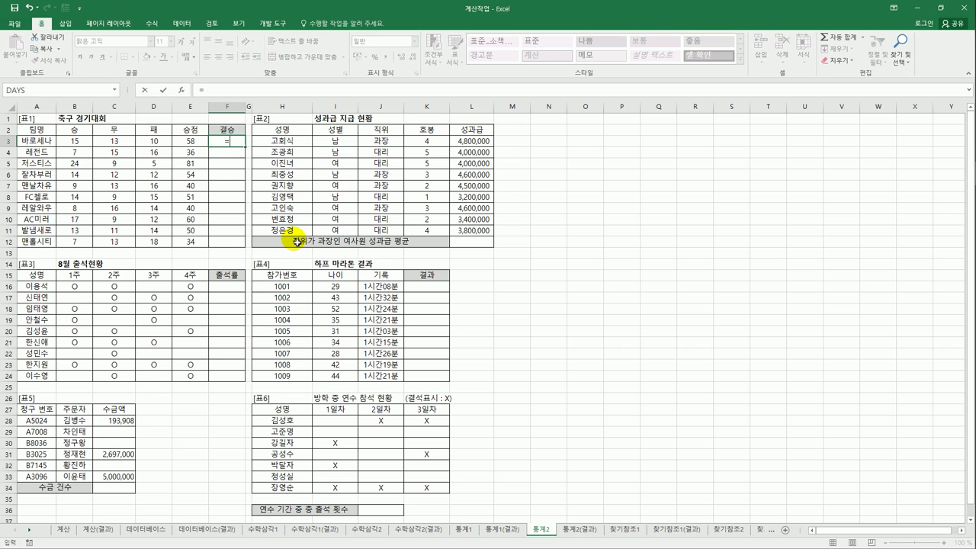
text(ㄱ)
key(BackSpace)
text(ra)
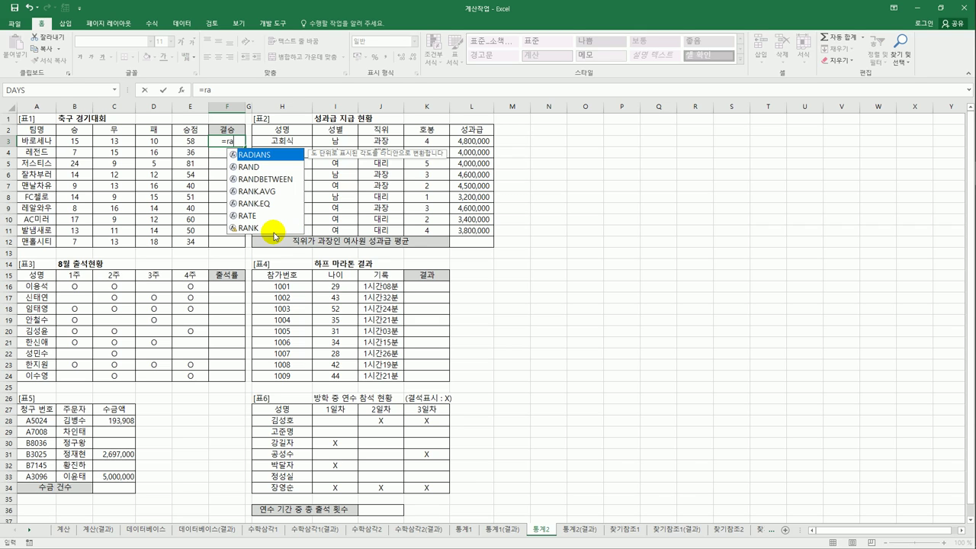
Step: Compare the descriptions of RANK, RANK.AVG and RANK.EQ, and insert RANK.EQ into F3's formula
click(274, 236)
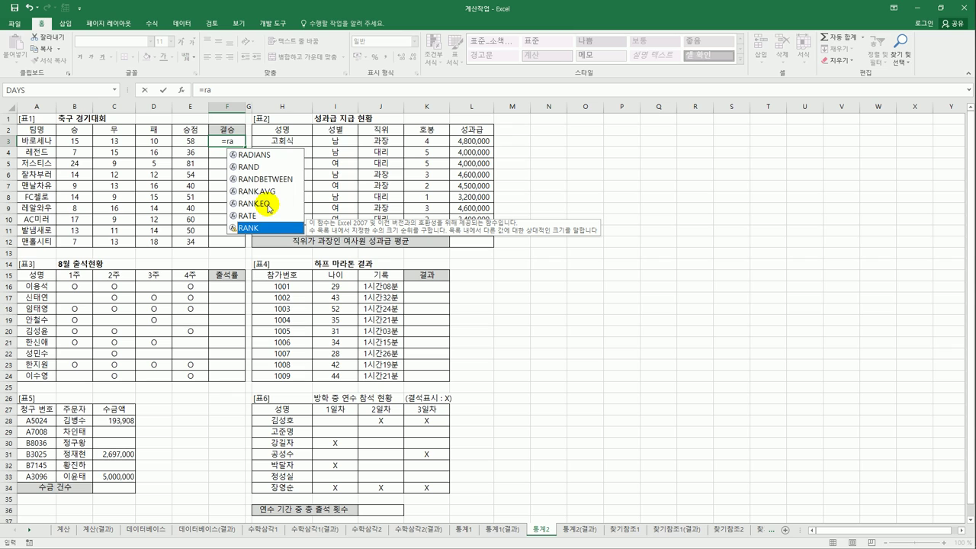
click(269, 192)
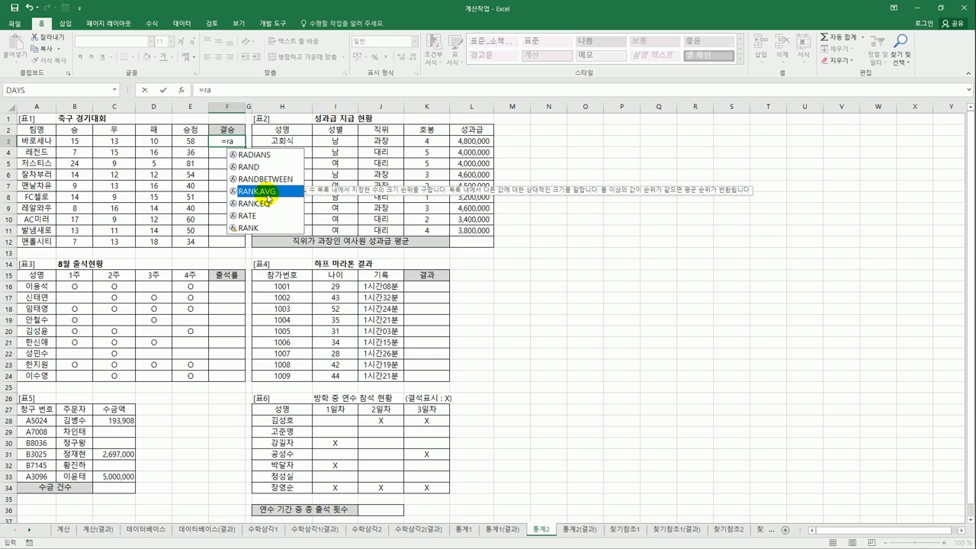
click(270, 205)
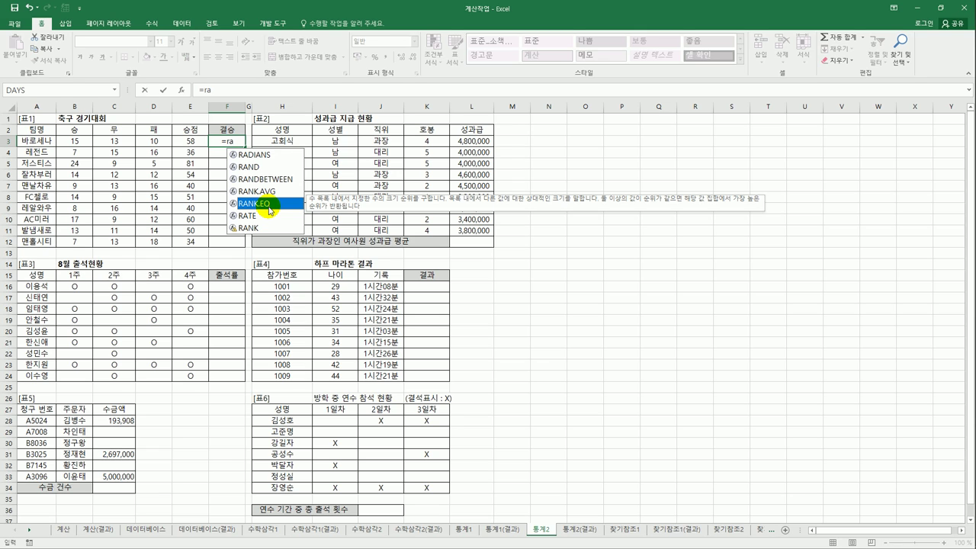
click(270, 192)
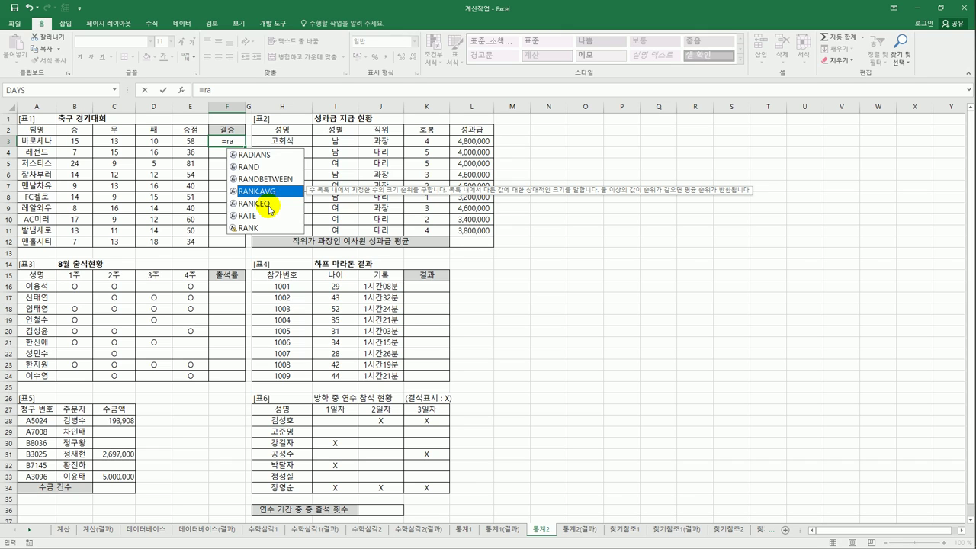
click(269, 206)
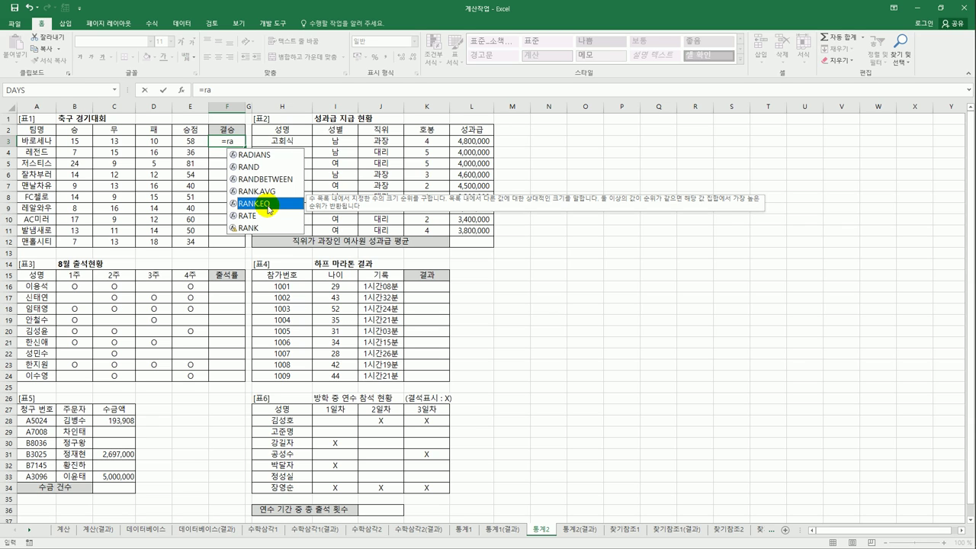
double_click(269, 205)
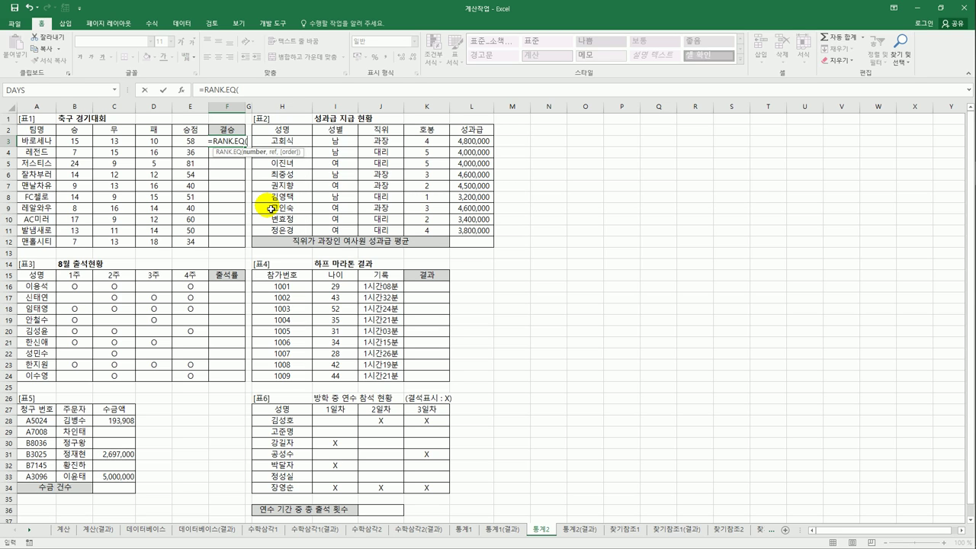
Step: Complete F3 as =RANK.EQ(E3,$E$3:$E$12,0) with descending order and fill the formula down to F12
click(189, 141)
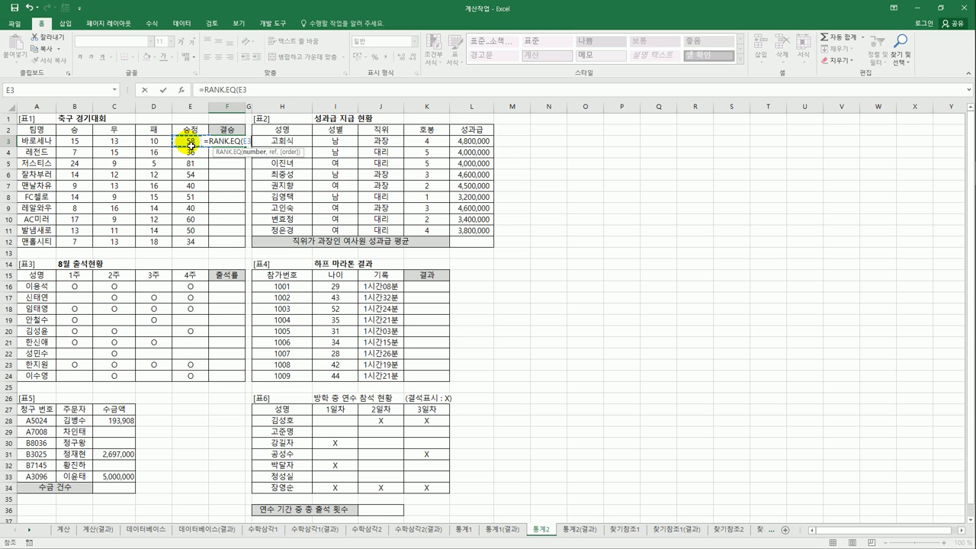
text(,)
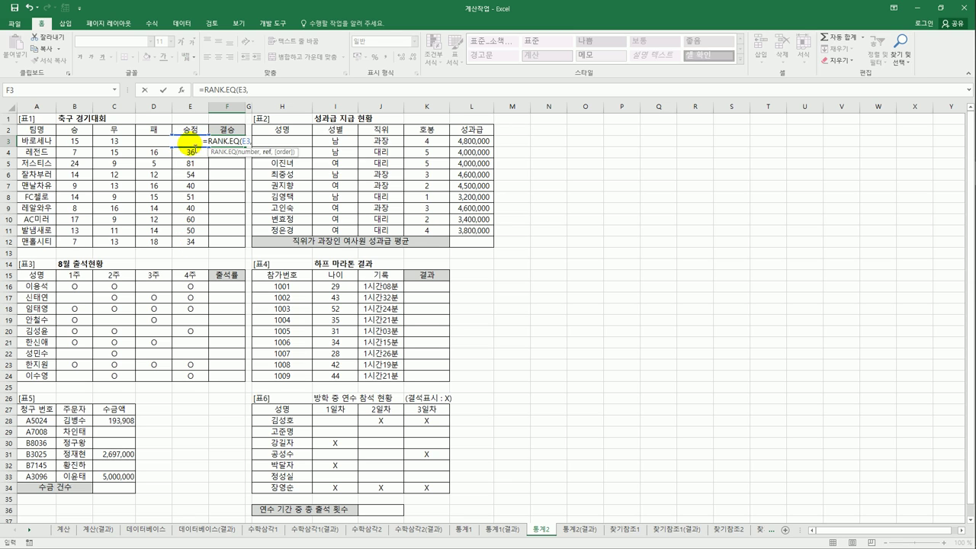
drag(195, 244, 197, 199)
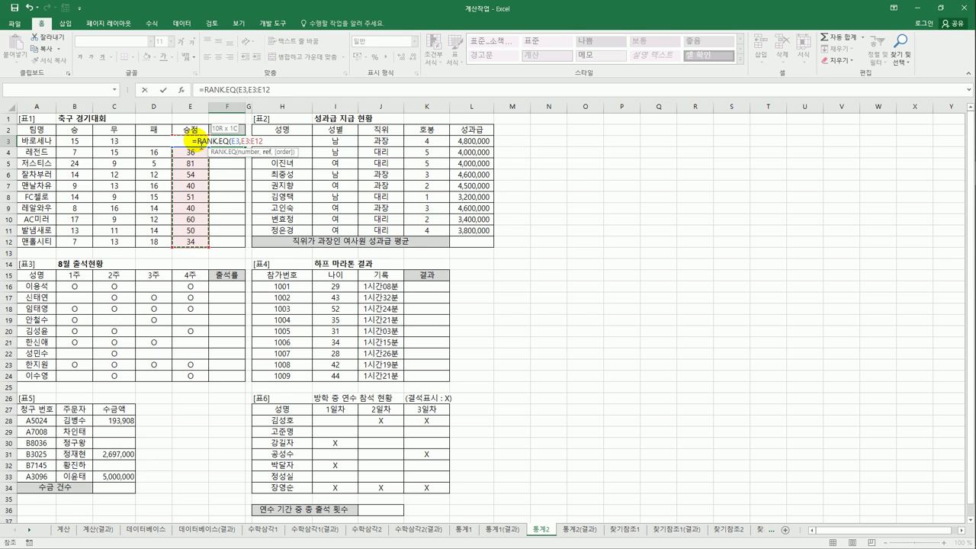
drag(200, 145, 198, 142)
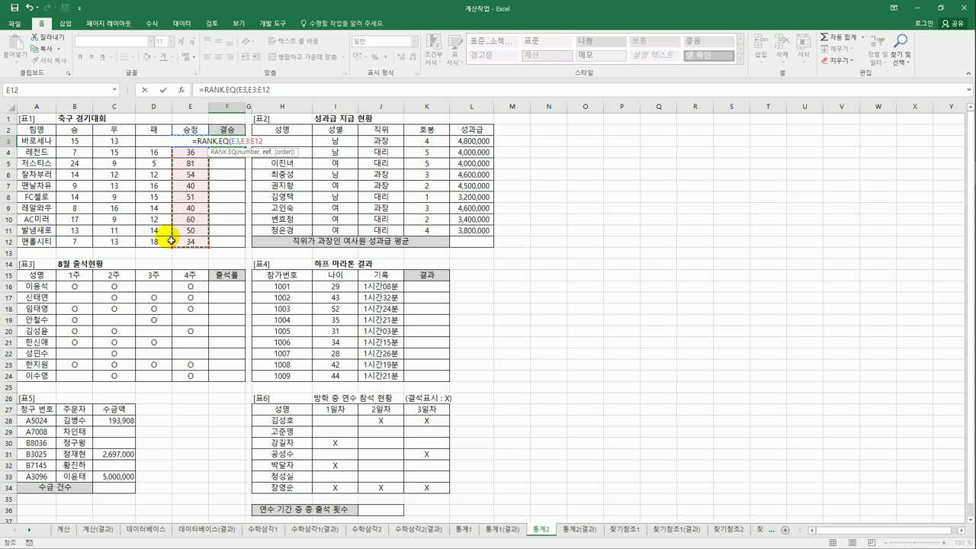
key(F4)
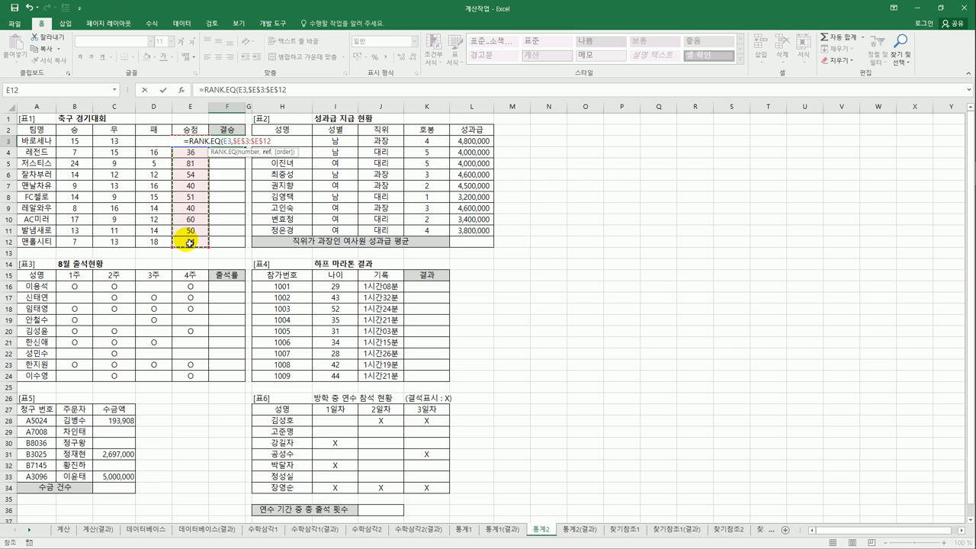
text(,)
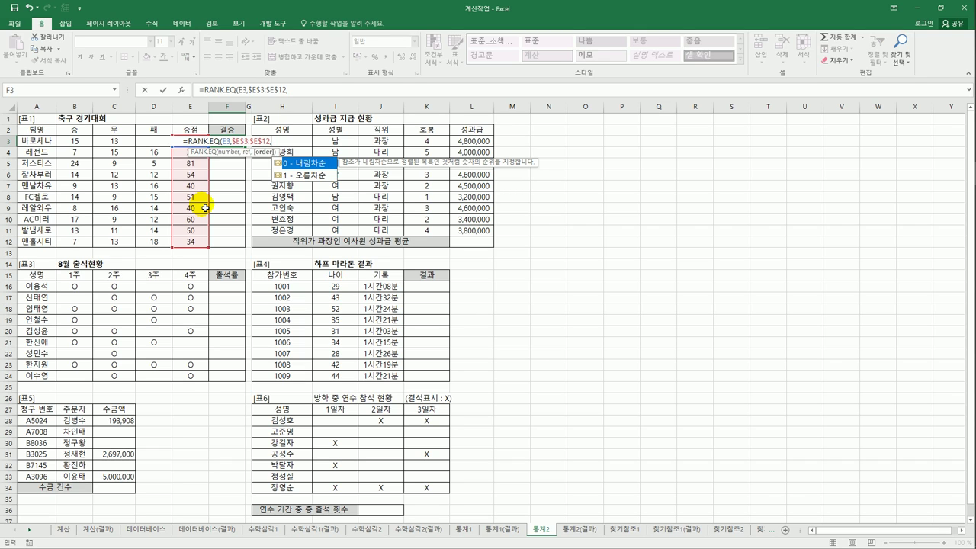
double_click(319, 171)
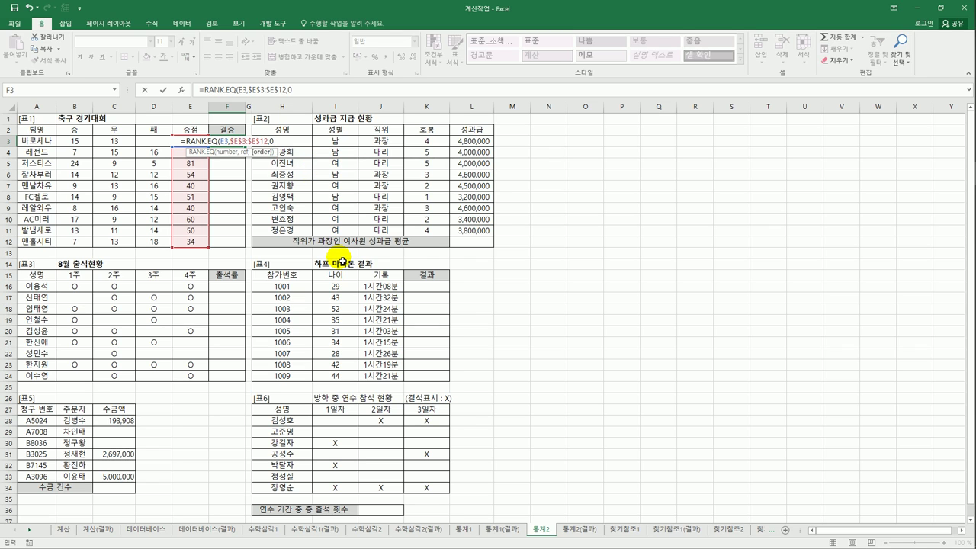
text())
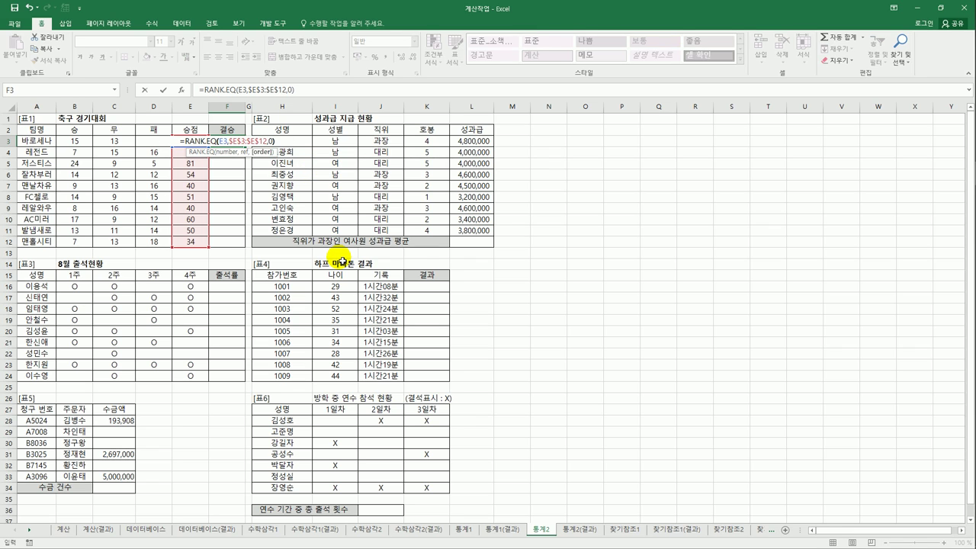
key(ctrl+Return)
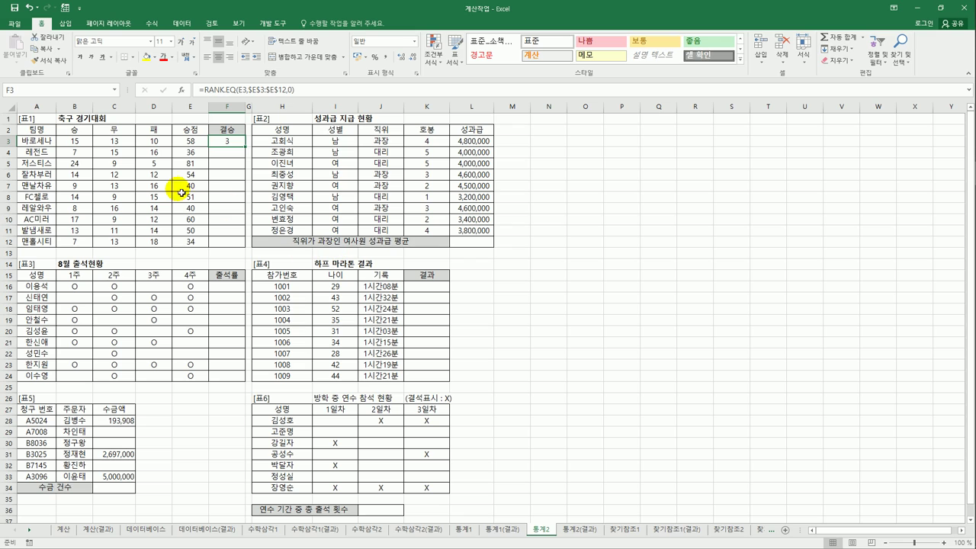
drag(247, 150, 250, 248)
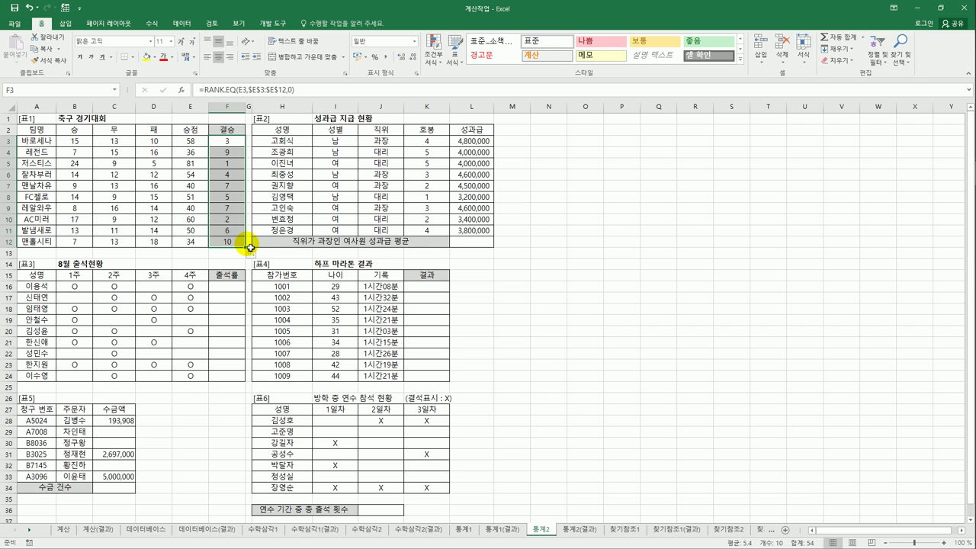
Step: Review the RANK.EQ formula in F3 and compare the ranks of the tied 승점 values in rows 7 and 9 of 표1
click(226, 144)
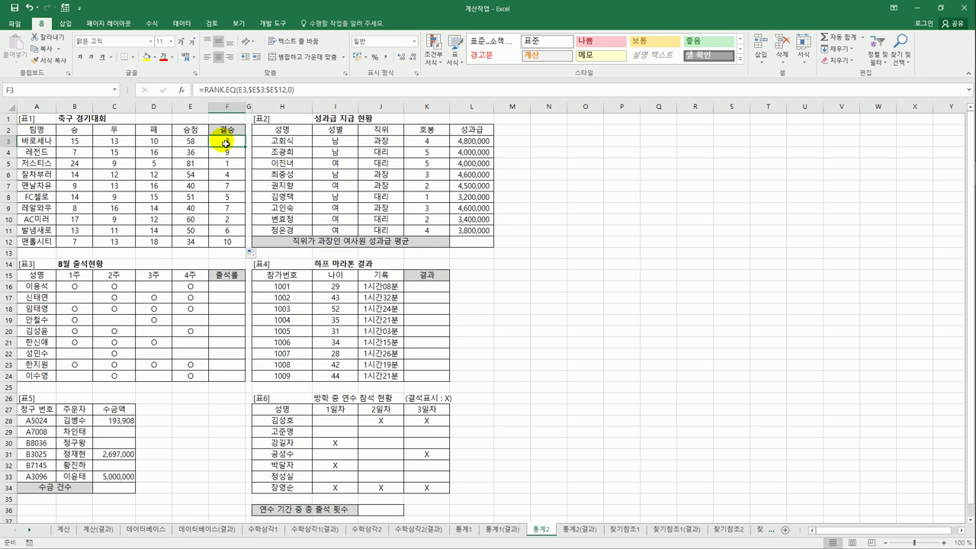
click(202, 90)
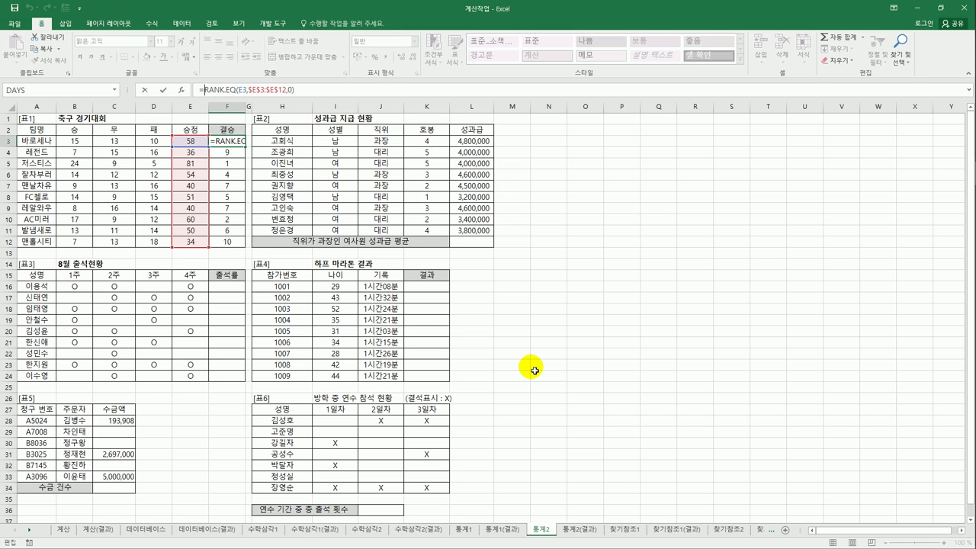
key(ctrl+Return)
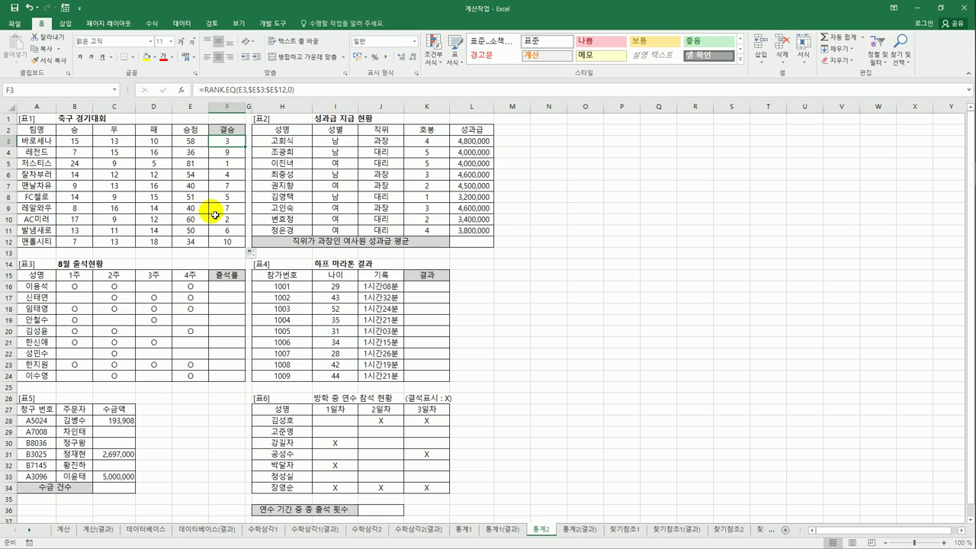
drag(185, 211, 226, 184)
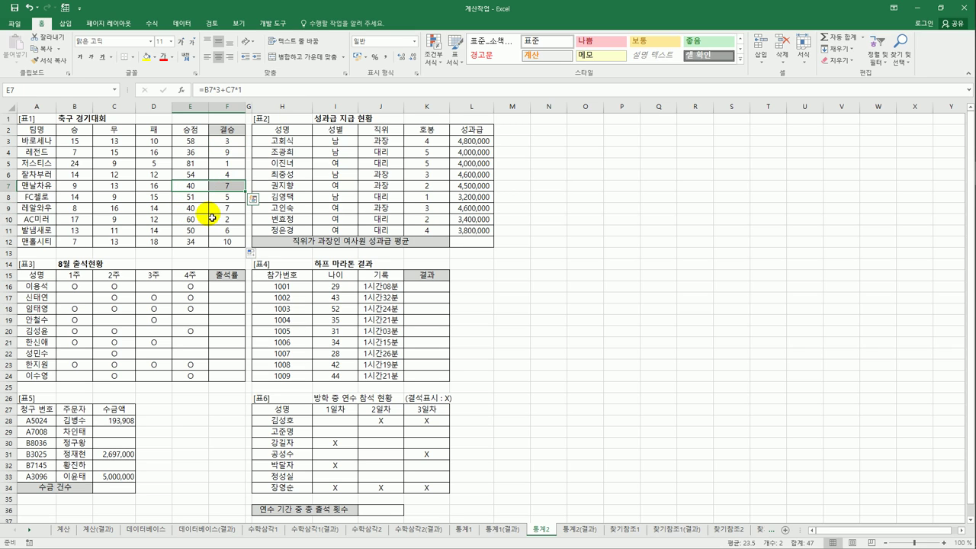
click(223, 209)
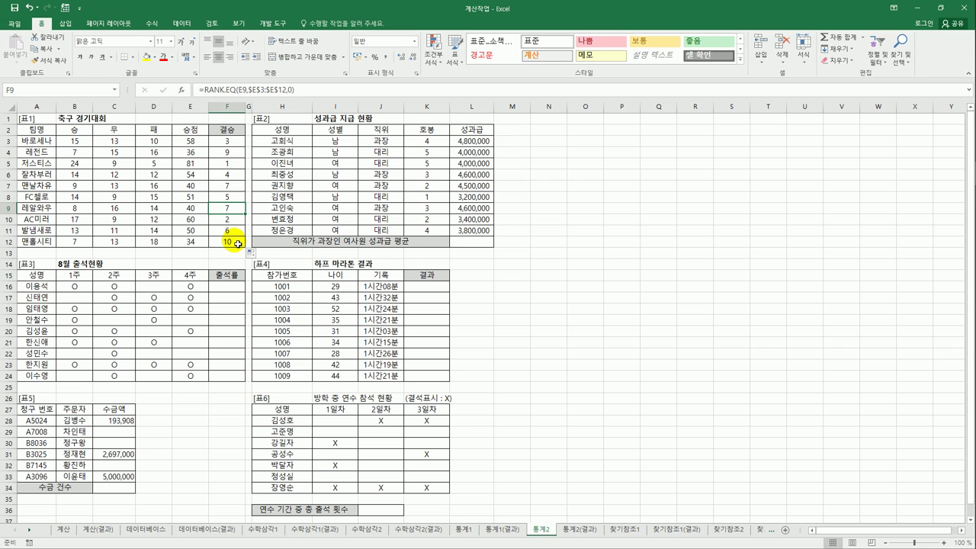
click(228, 185)
Step: Try RANK.AVG in place of RANK.EQ in F3's formula, keeping the same arguments
click(228, 142)
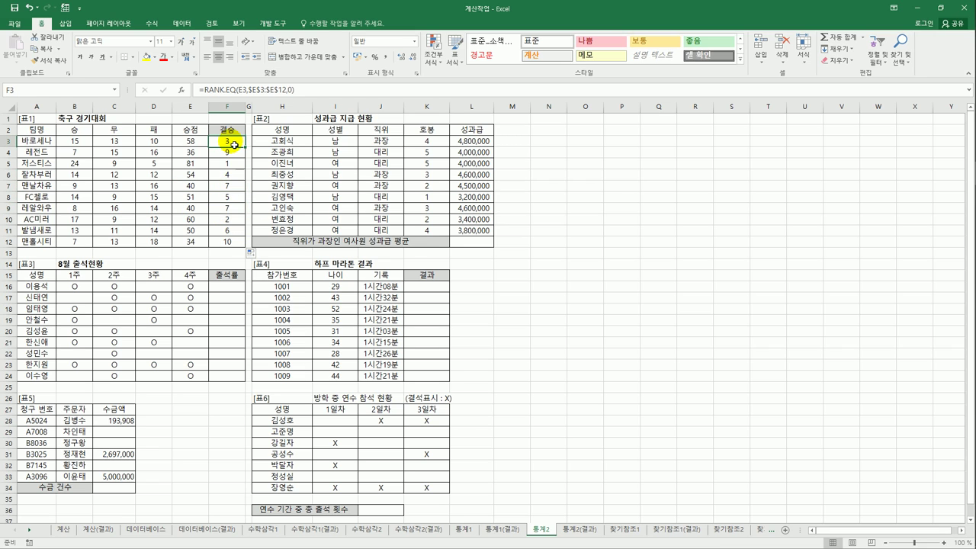
click(234, 90)
double_click(234, 90)
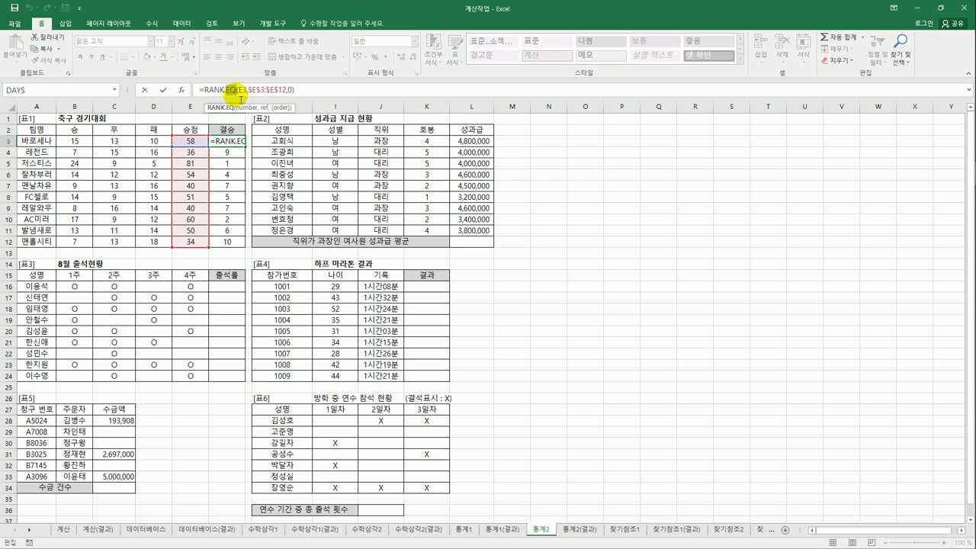
text(ㅁ)
key(BackSpace)
key(Hangul)
text(a)
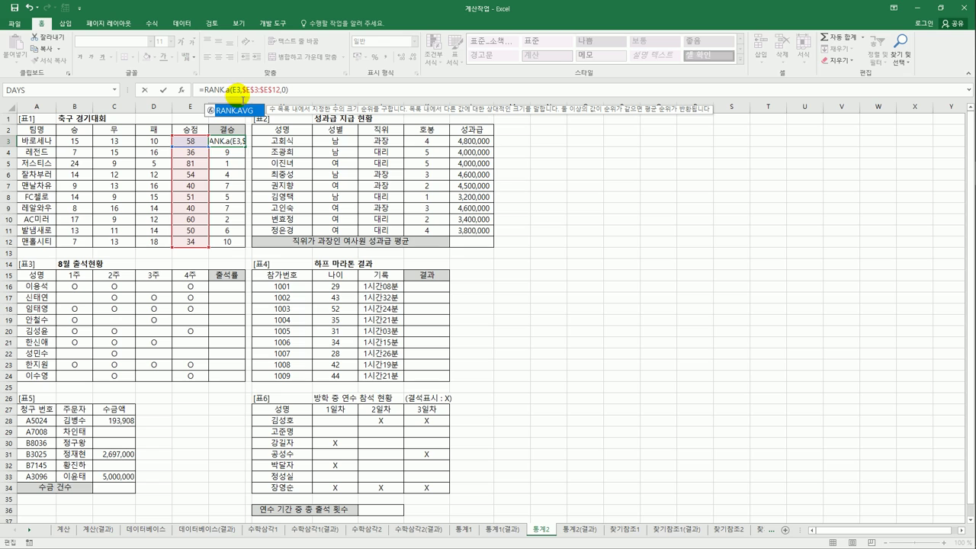
double_click(243, 119)
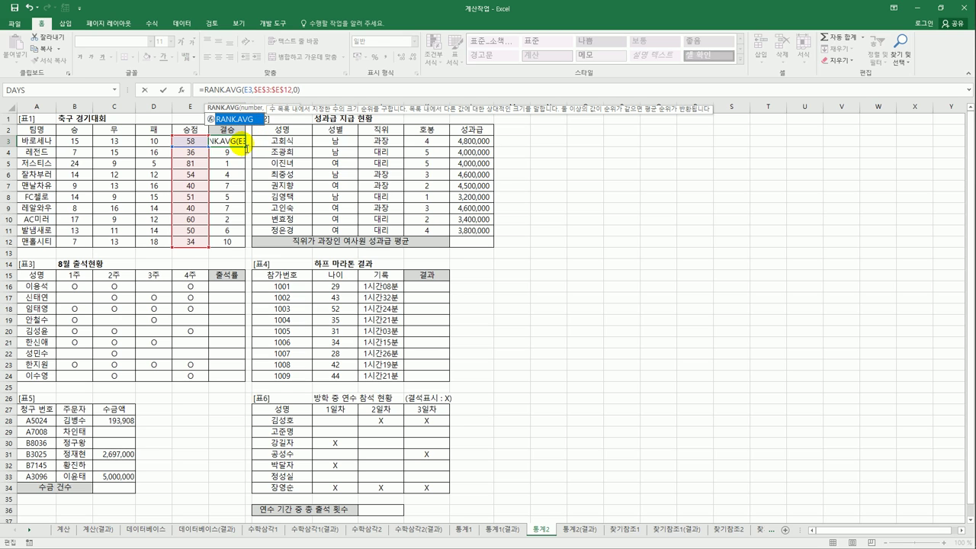
key(Return)
Step: Fill the RANK.AVG formula from F3 down to F12 and check the tied ranks in F7 and F9
click(238, 141)
drag(246, 147, 245, 242)
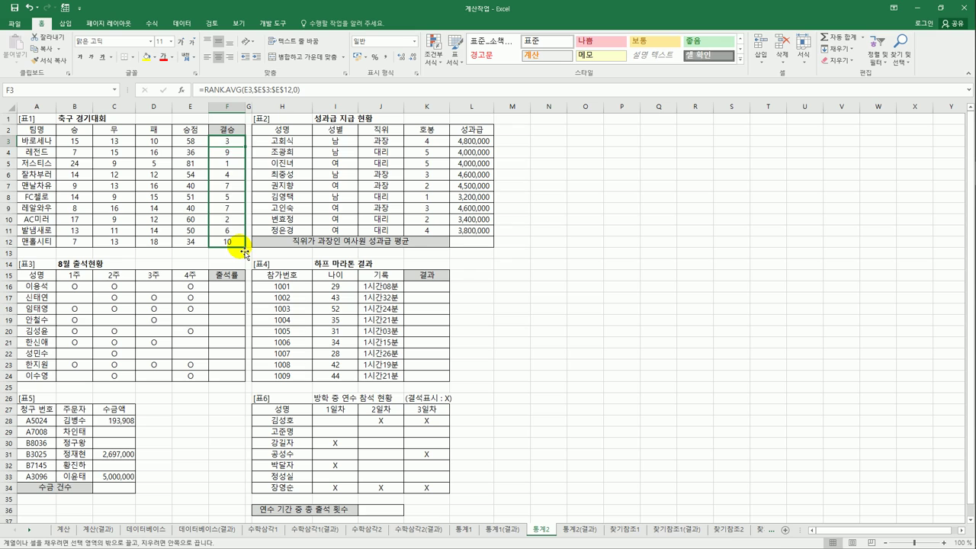
click(229, 185)
click(233, 212)
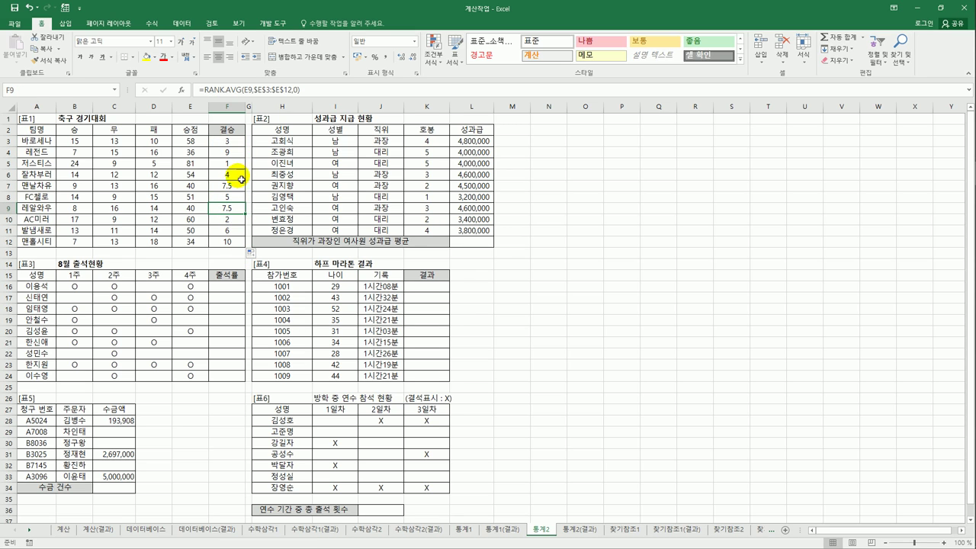
Step: Undo the fill and the change to RANK.AVG in the 결승 column
click(227, 142)
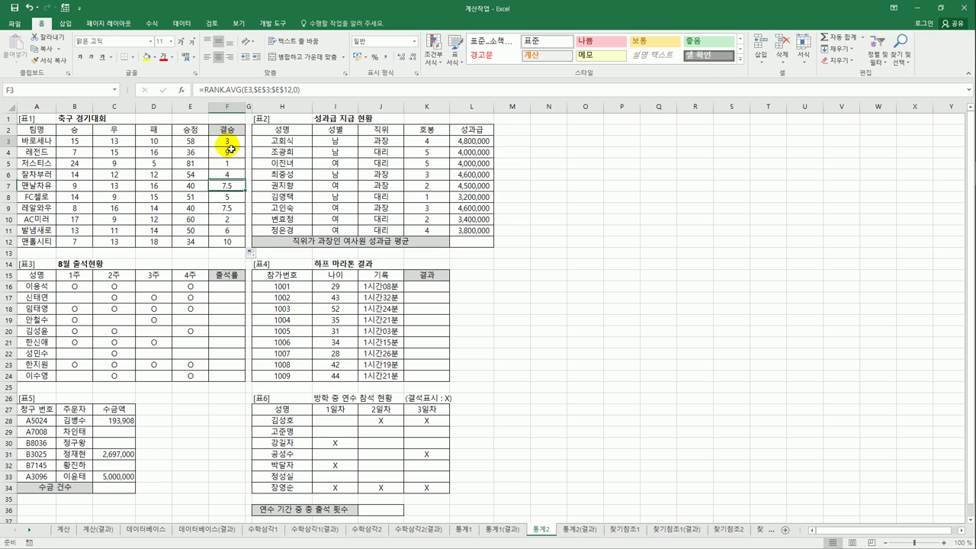
click(27, 9)
click(28, 9)
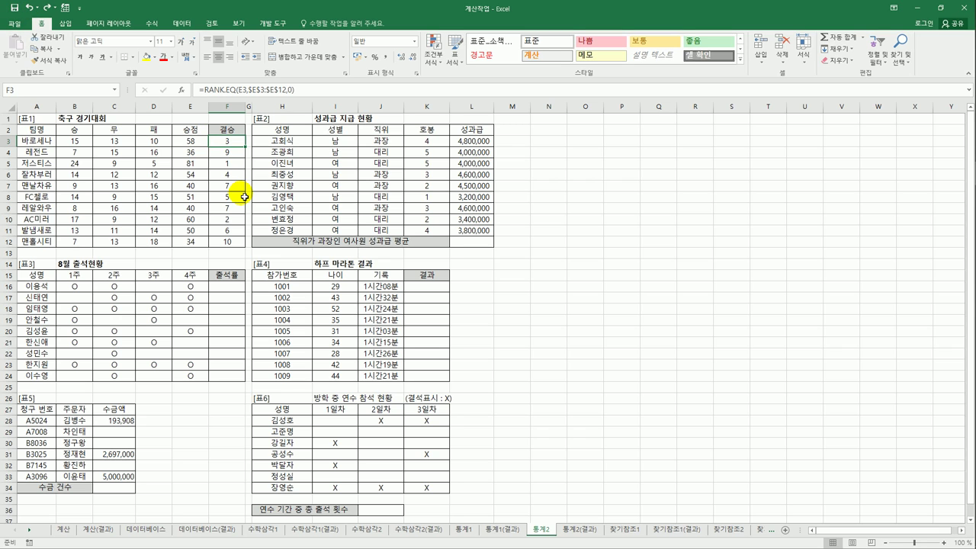
Step: Extend F3 to =IF(RANK.EQ(E3,$E$3:$E$12,0)<=3,"결승진출","") and fill the formula down to F12
click(209, 92)
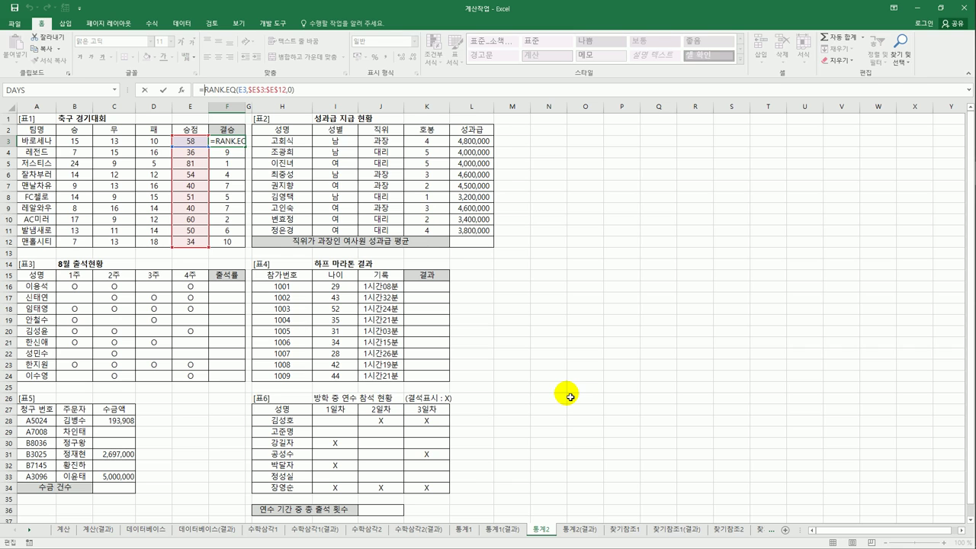
text(IF()
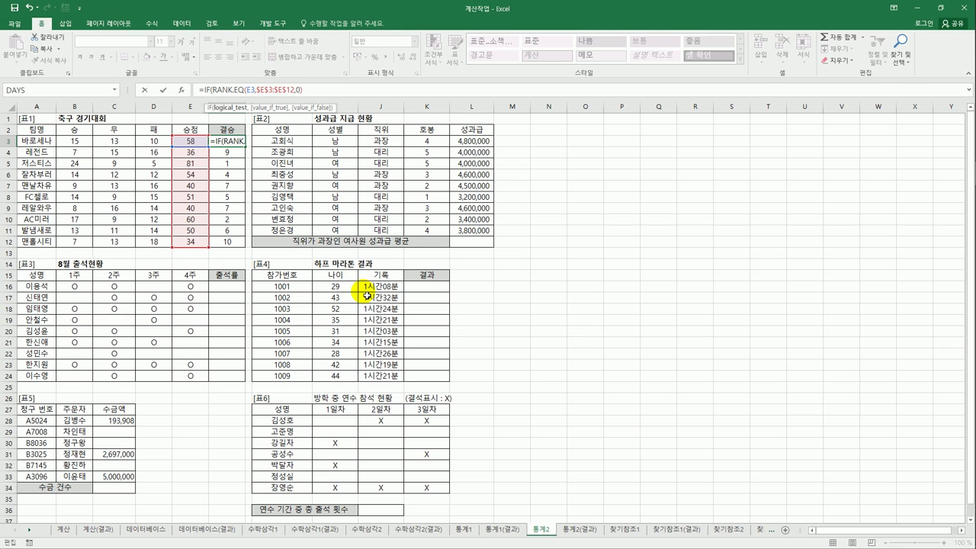
text(<=)
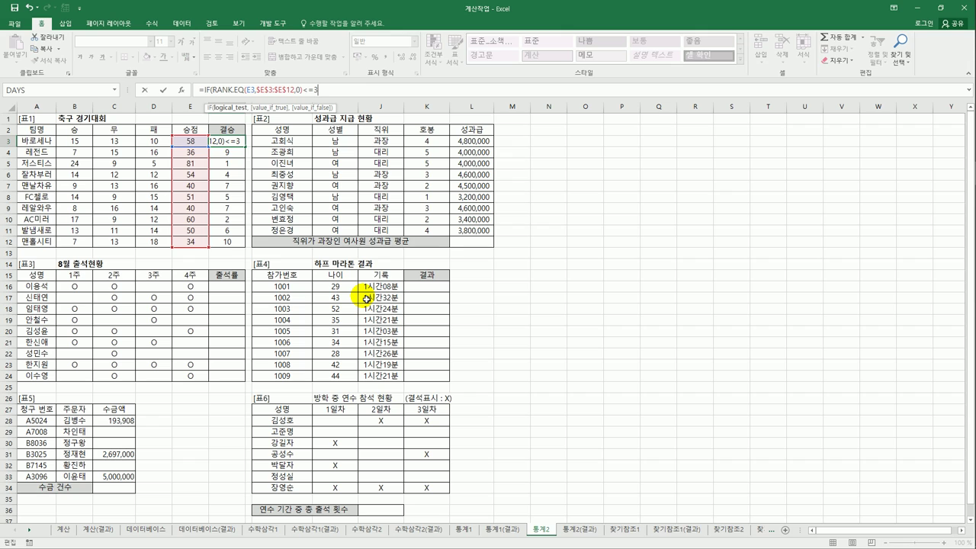
text(3,)
text(ru)
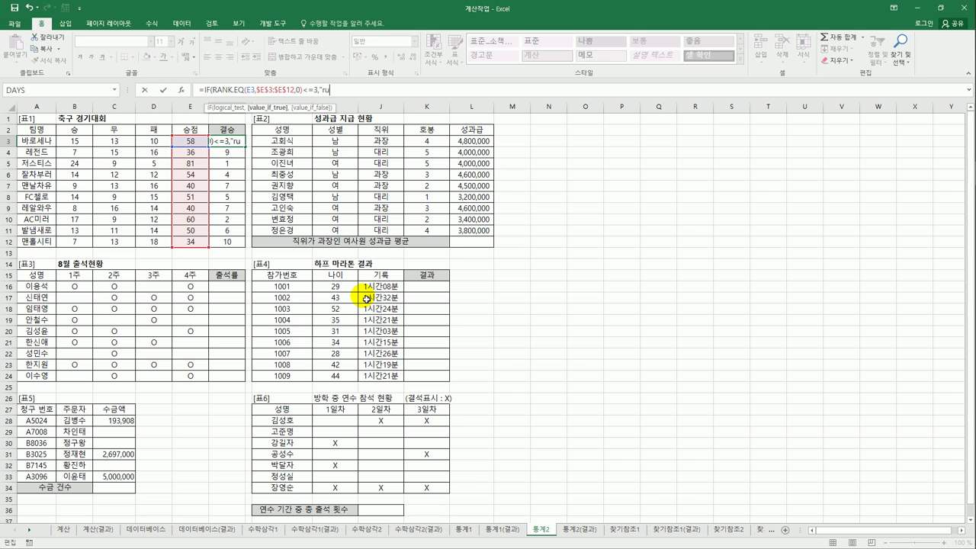
text(결승진출","")
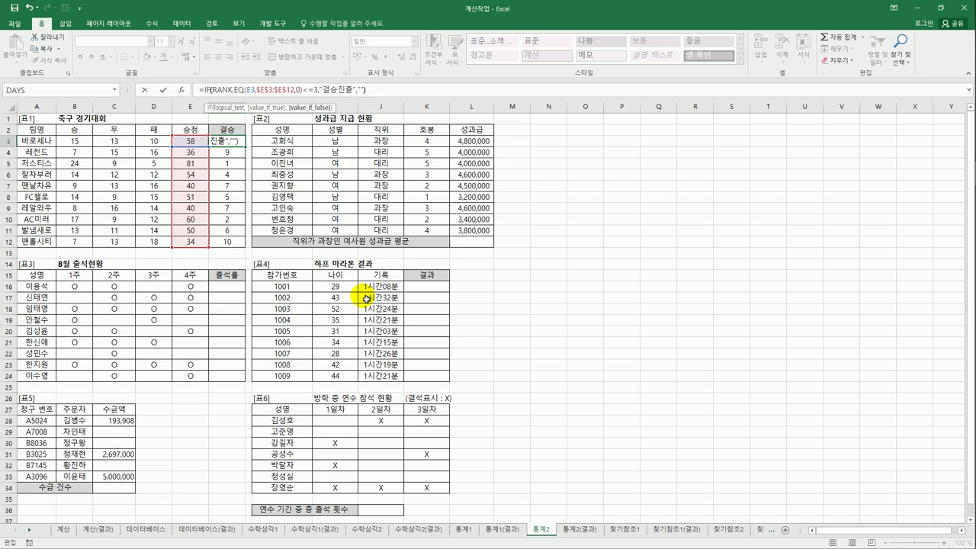
key(ctrl+Return)
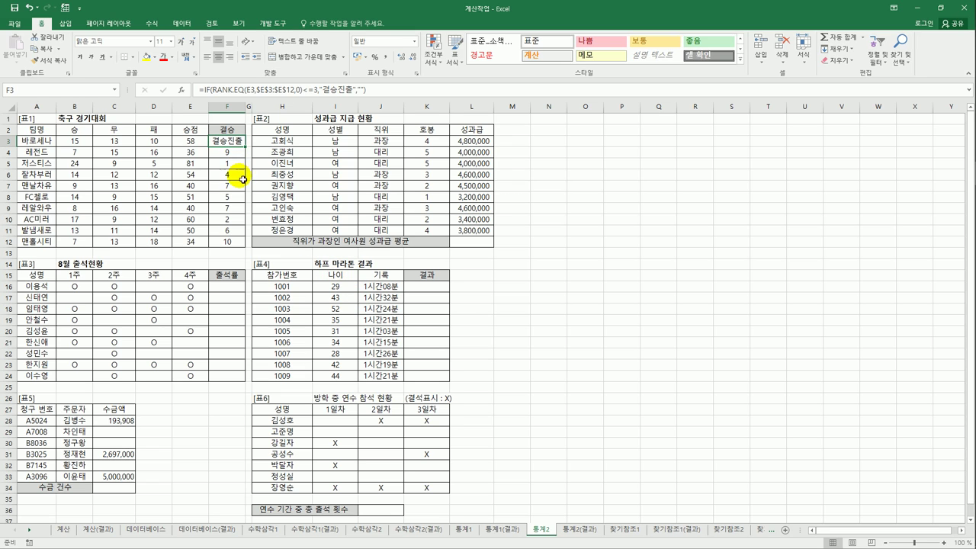
drag(251, 151, 247, 254)
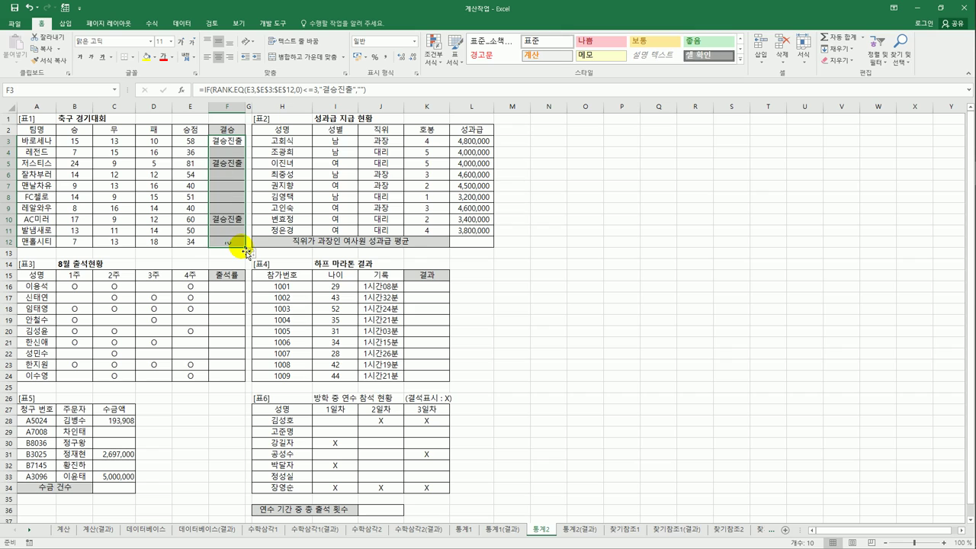
click(245, 246)
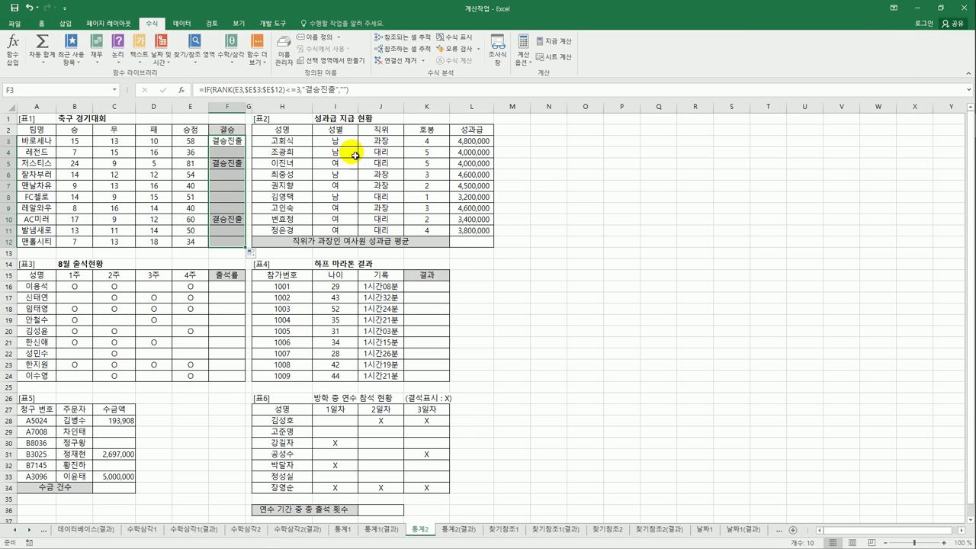
Step: Examine the 성별 and 직위 columns of 표2 and mark the rows of female 과장 employees
click(348, 141)
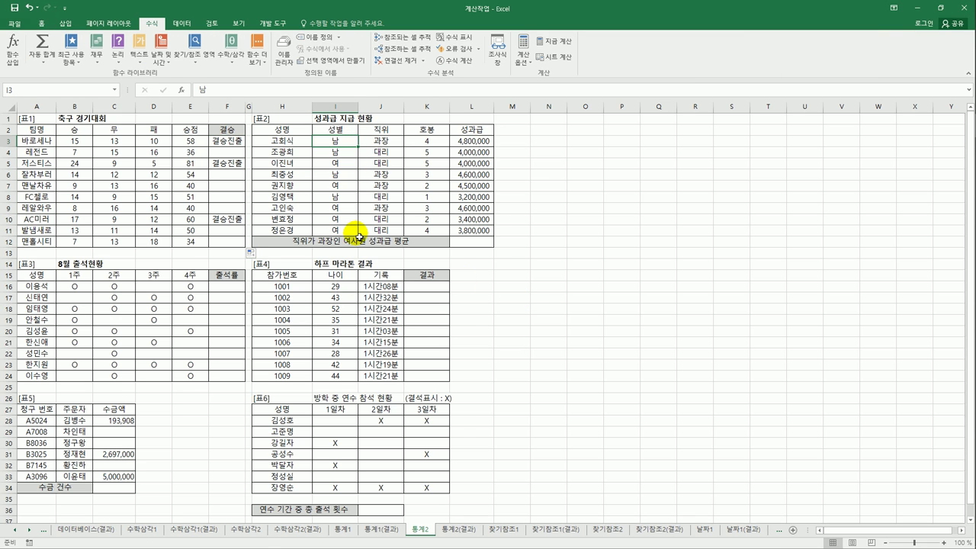
click(332, 163)
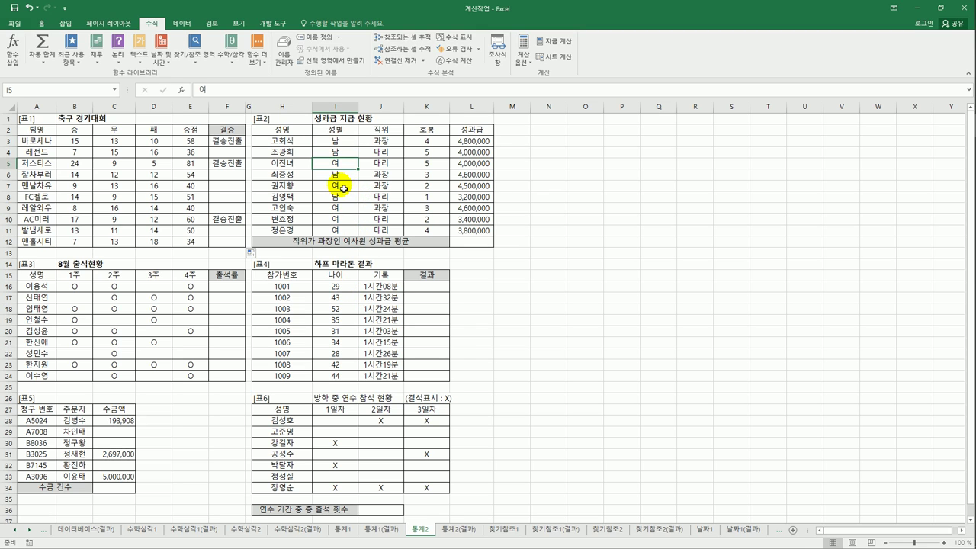
drag(344, 188, 369, 213)
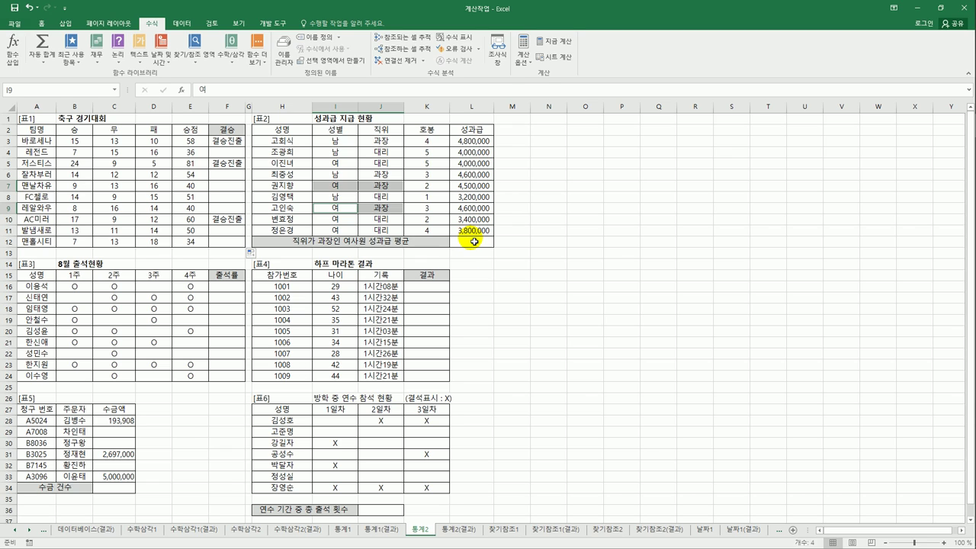
Step: Start an AVERAGEIFS formula in L12 of 표2 with L3:L11 as the average range
click(474, 243)
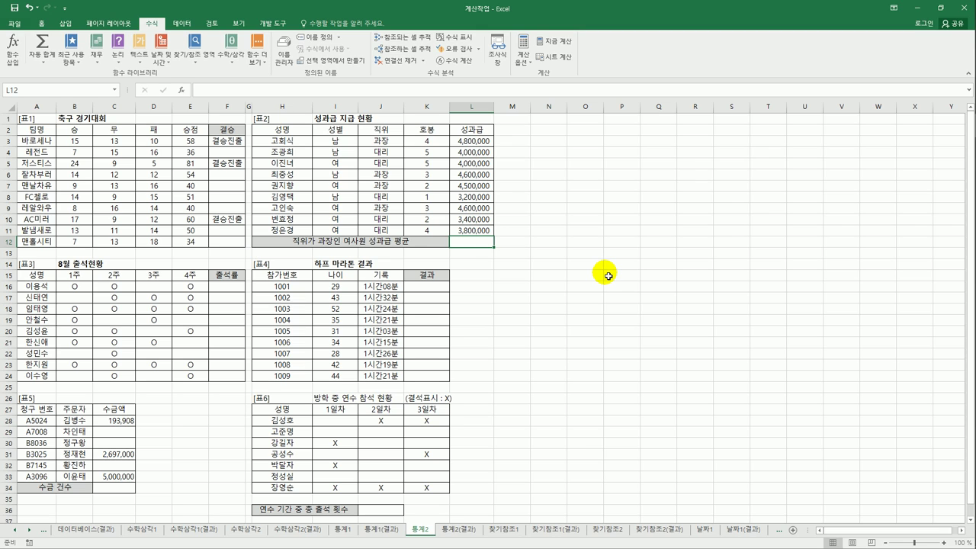
text(=)
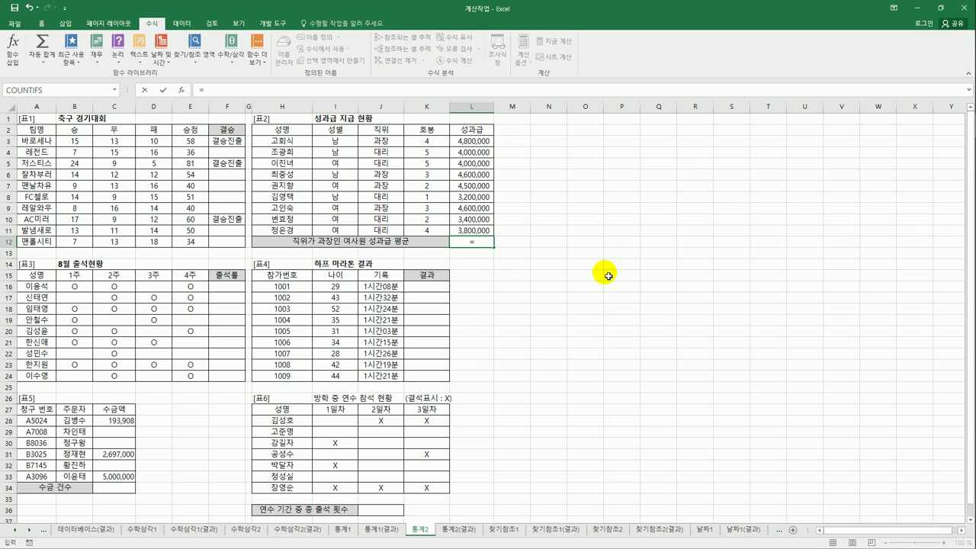
text(av)
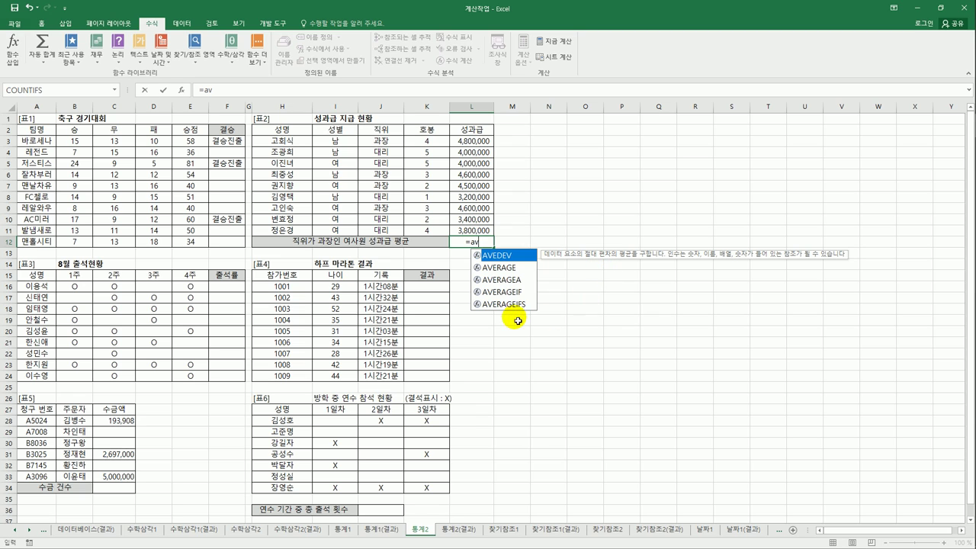
double_click(503, 304)
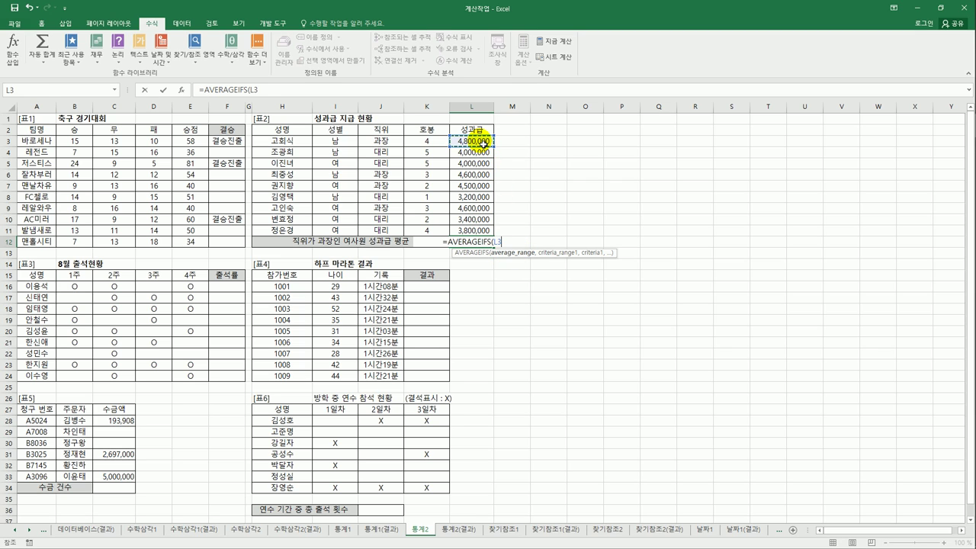
drag(473, 140, 480, 231)
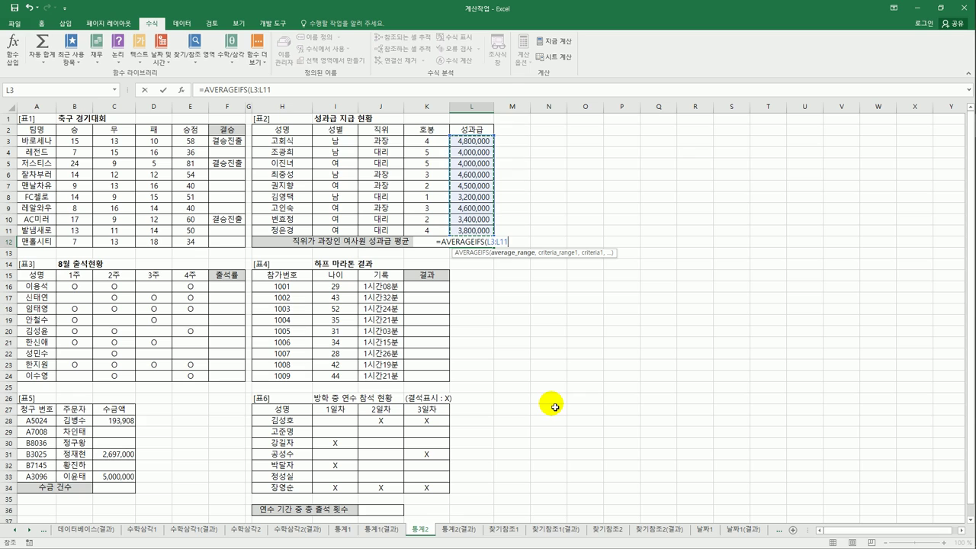
text(,)
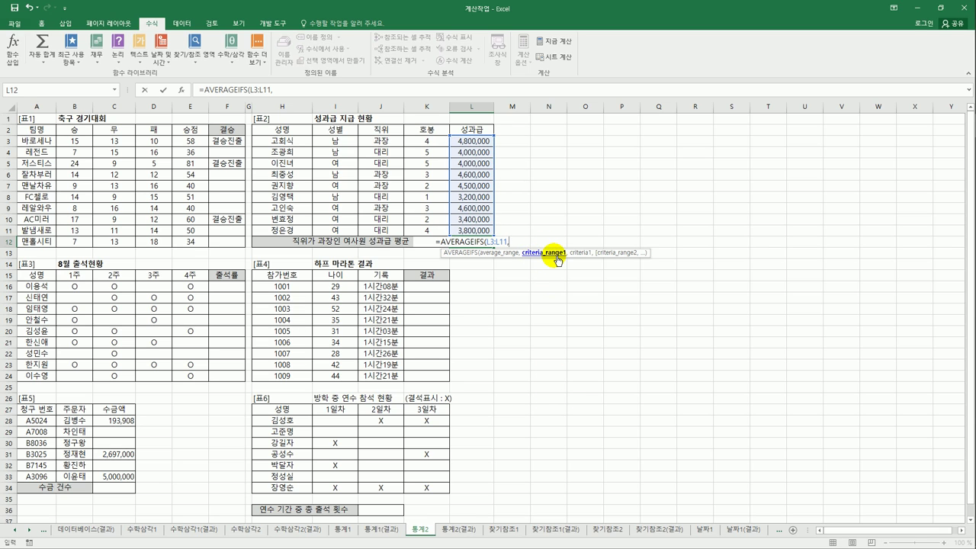
Step: Add the 성별 range I3:I11 with the criterion "여" to the AVERAGEIFS formula in L12
drag(336, 141, 339, 236)
text(,)
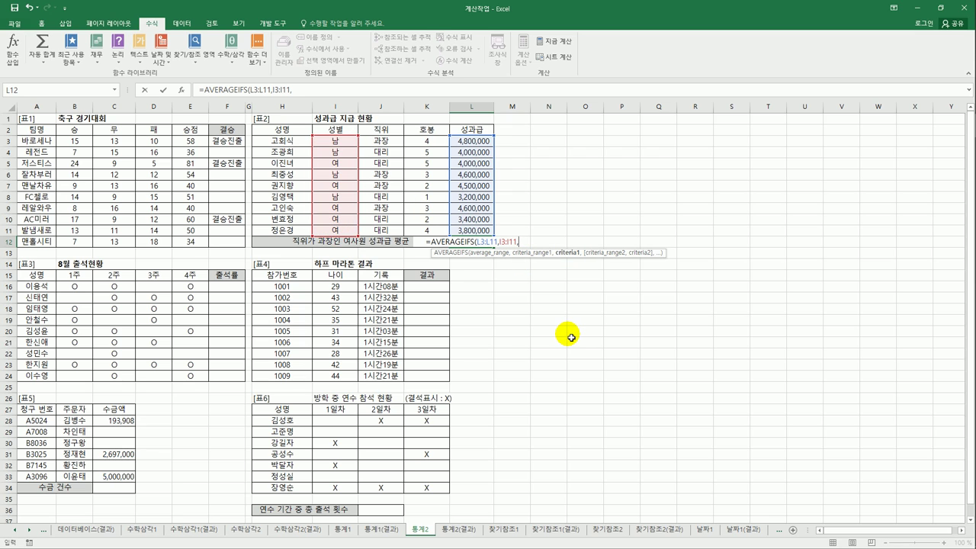
text(")
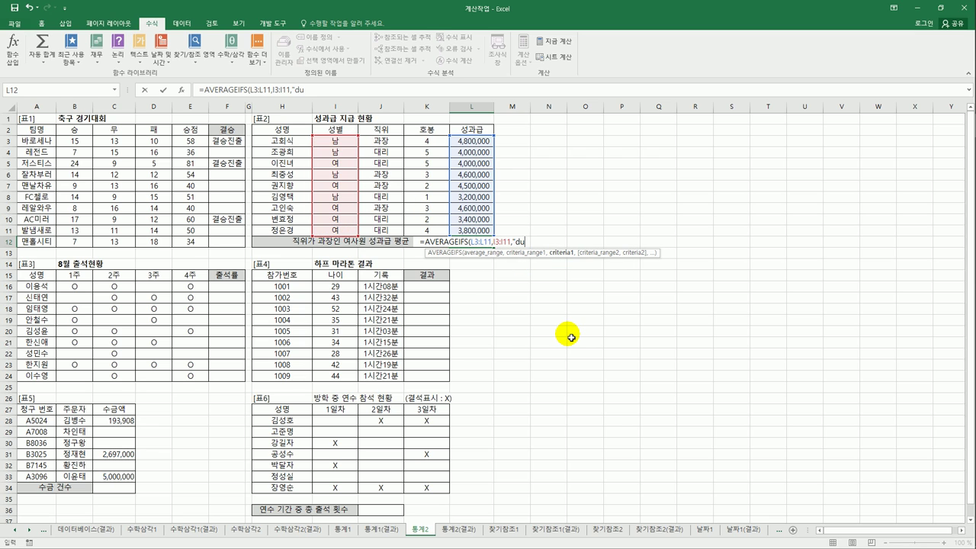
text(여)
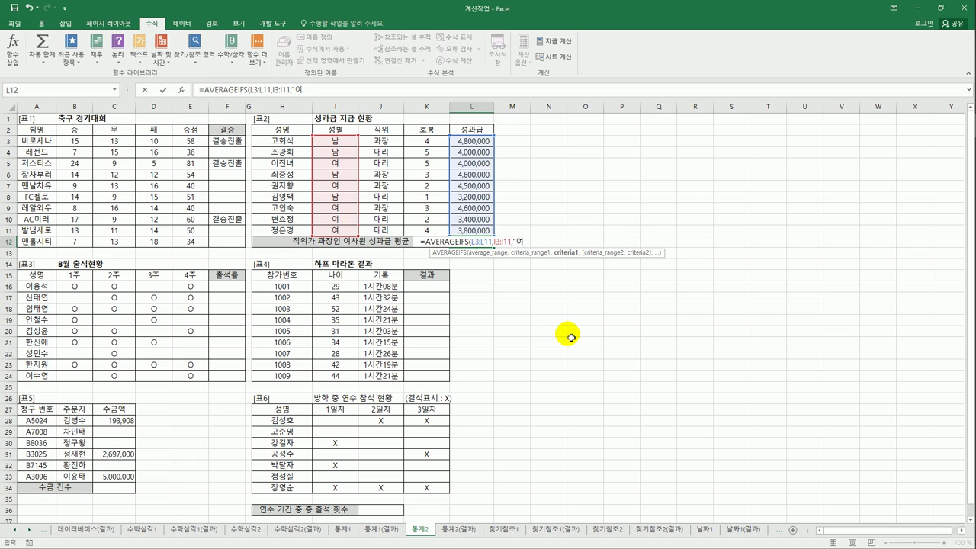
text(",)
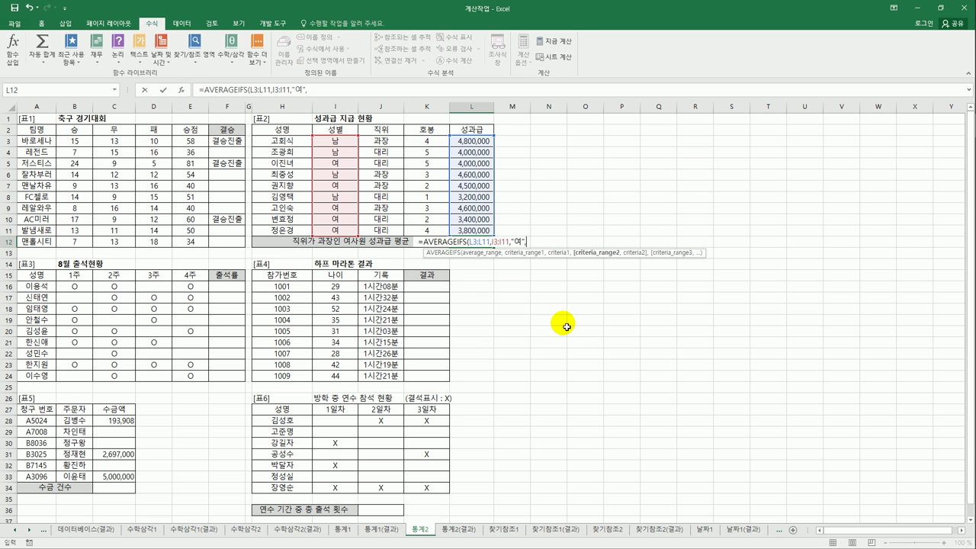
Step: Complete the AVERAGEIFS formula in L12 with the 직위 range J3:J11 and the criterion "과장", and review its arguments
drag(389, 146, 383, 229)
text(,)
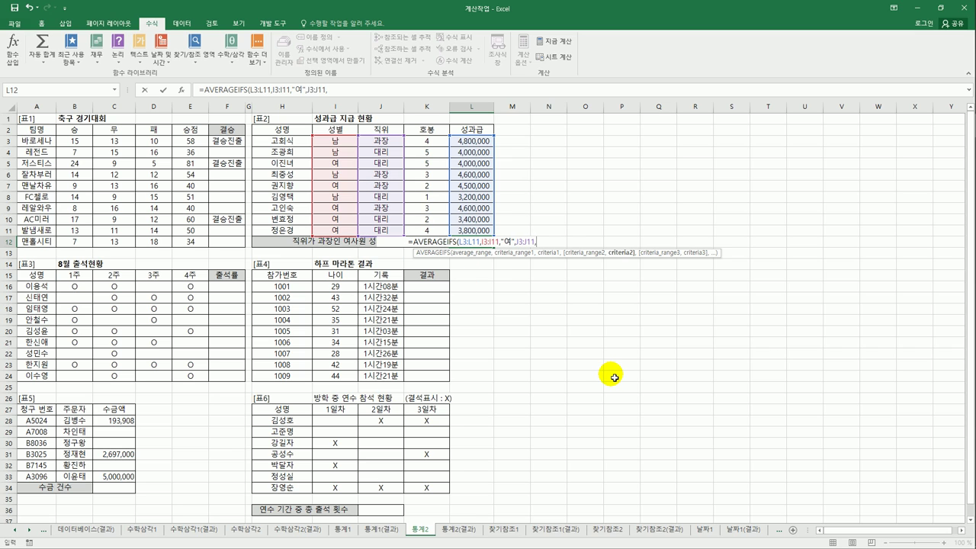
text("과)
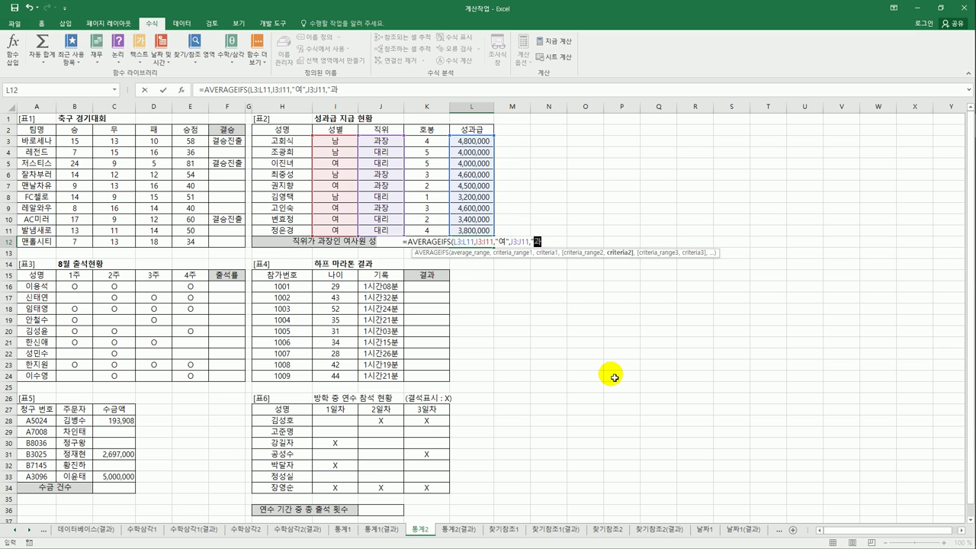
text(장")
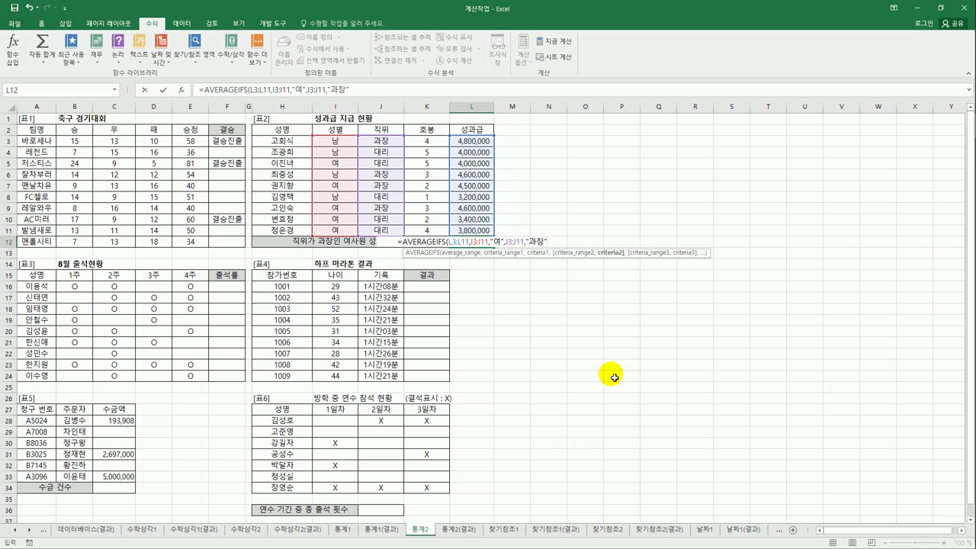
key(Return)
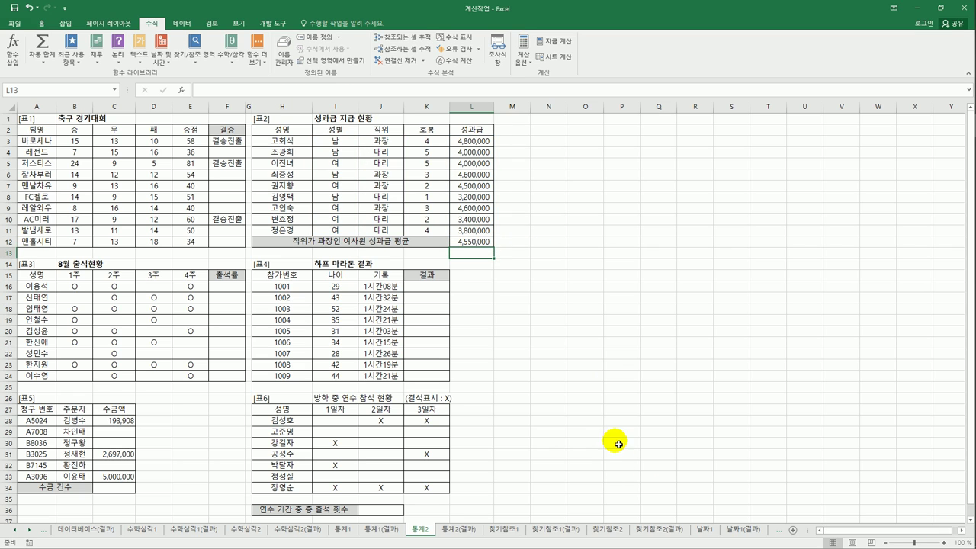
click(487, 242)
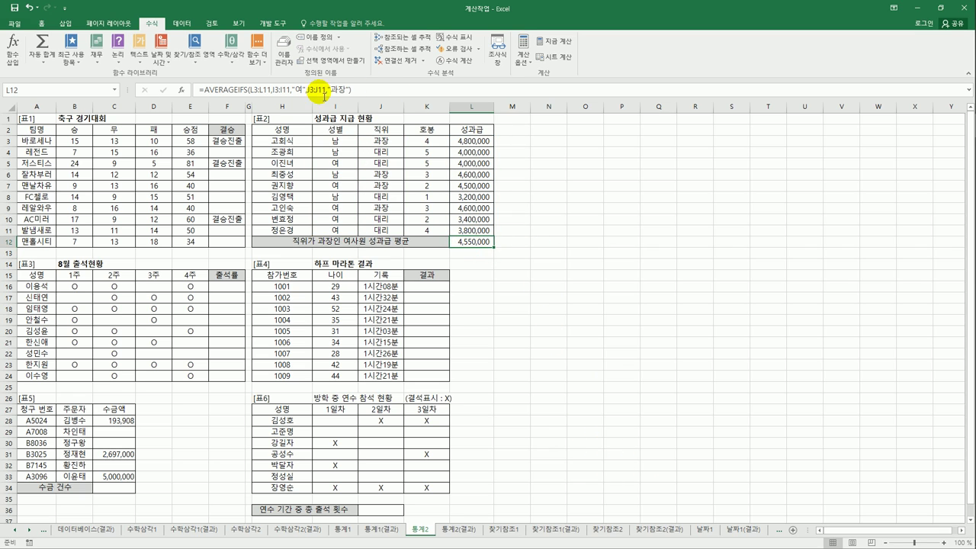
click(268, 91)
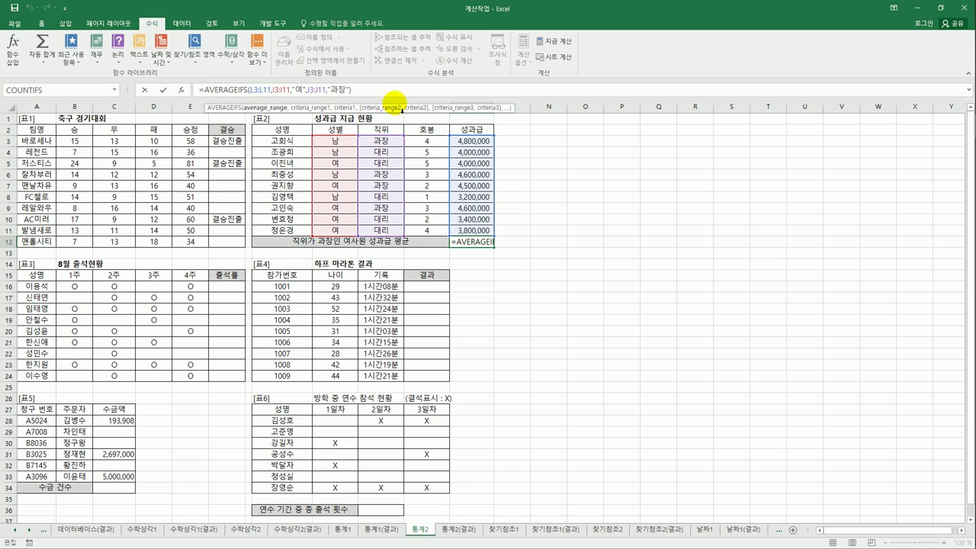
click(367, 93)
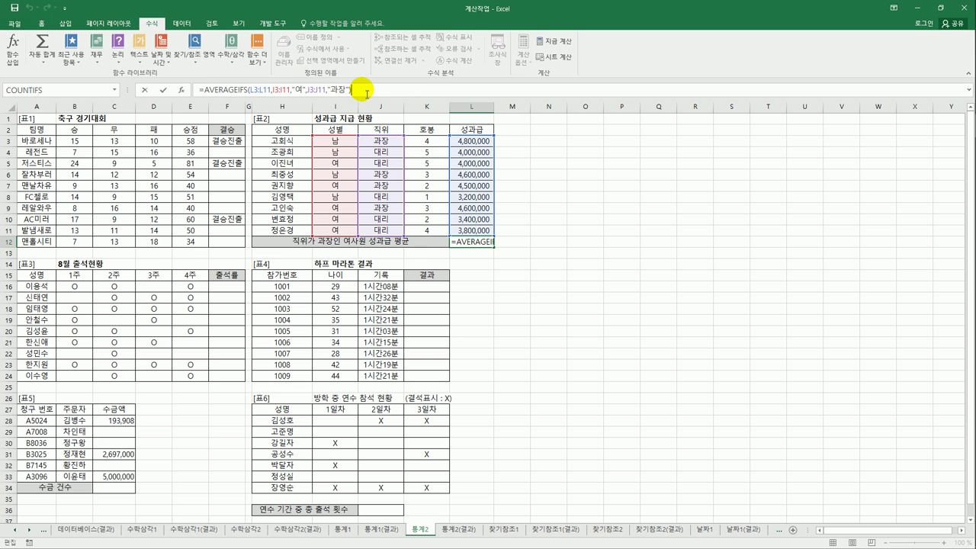
key(Return)
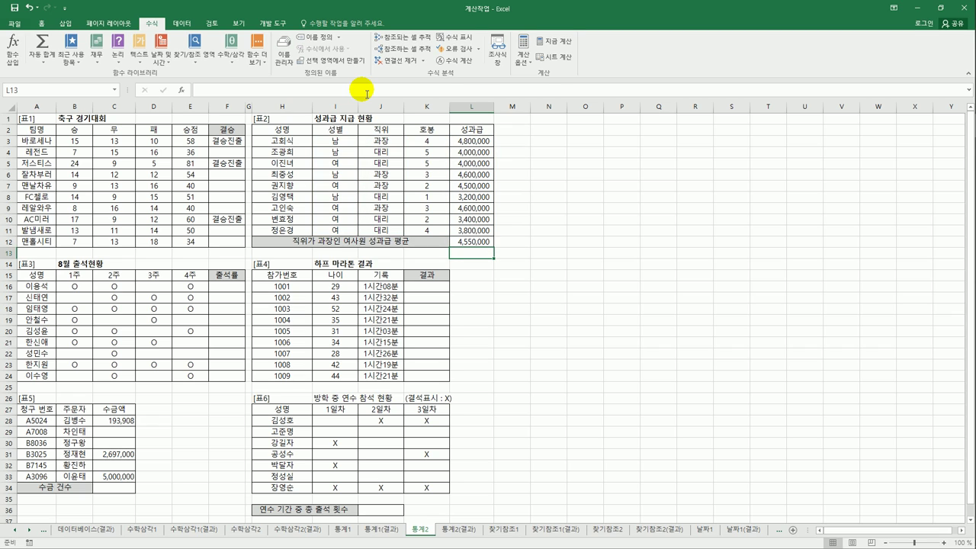
Step: Wrap the AVERAGEIFS formula in L12 in ROUND with -4 as the number of digits
click(474, 242)
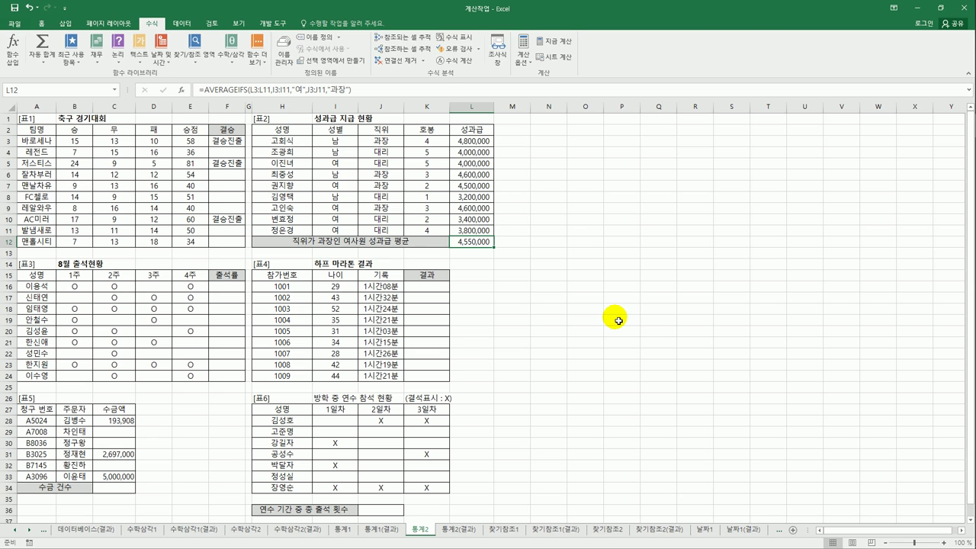
click(207, 91)
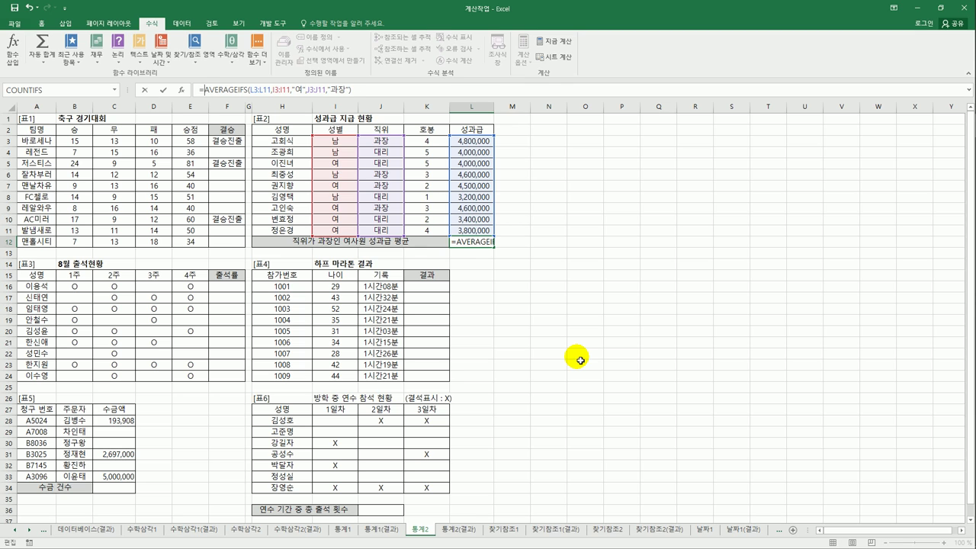
text(rou)
key(Tab)
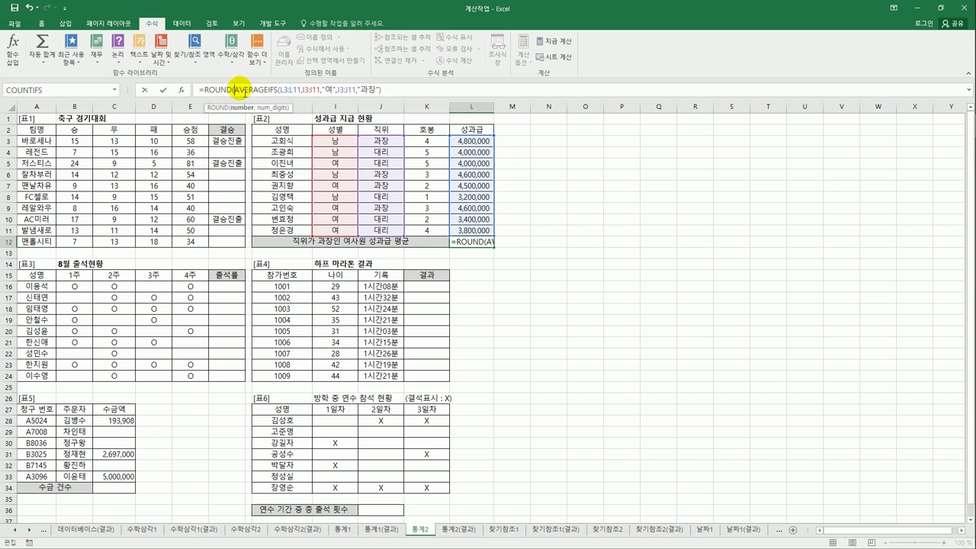
click(384, 90)
text(,)
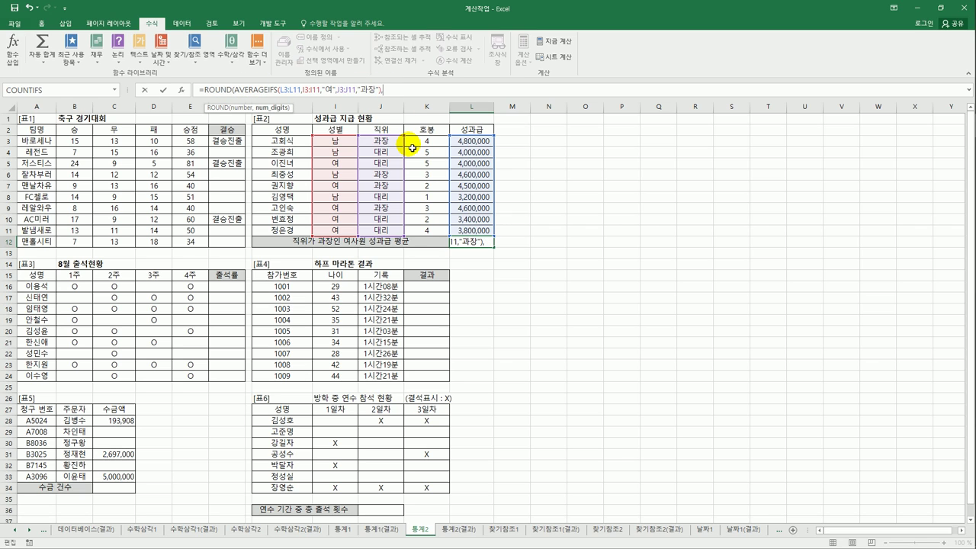
text(-4))
key(Return)
key(Up)
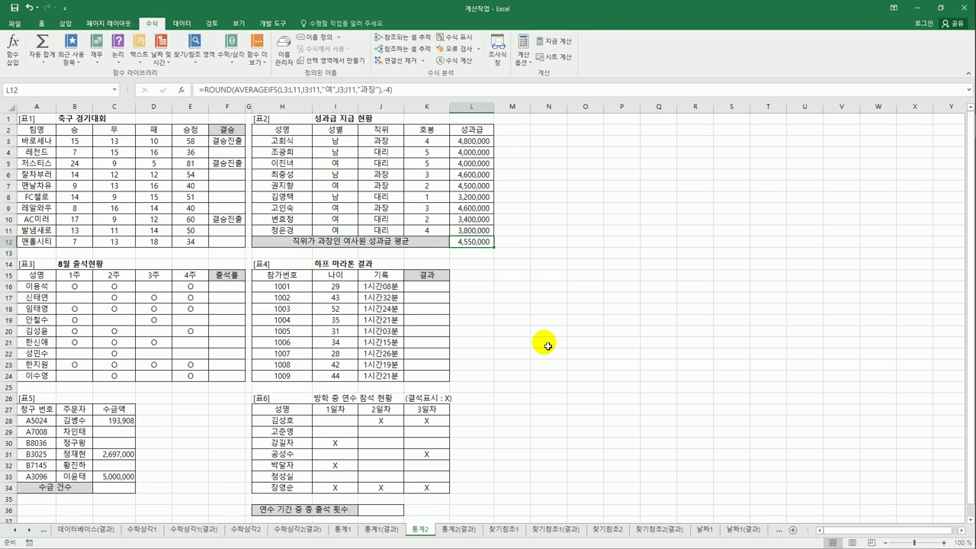
Step: Check the first attendance row of 표3 and enter =COUNT(B16:E16) in F16 of the 출석률 column
click(234, 292)
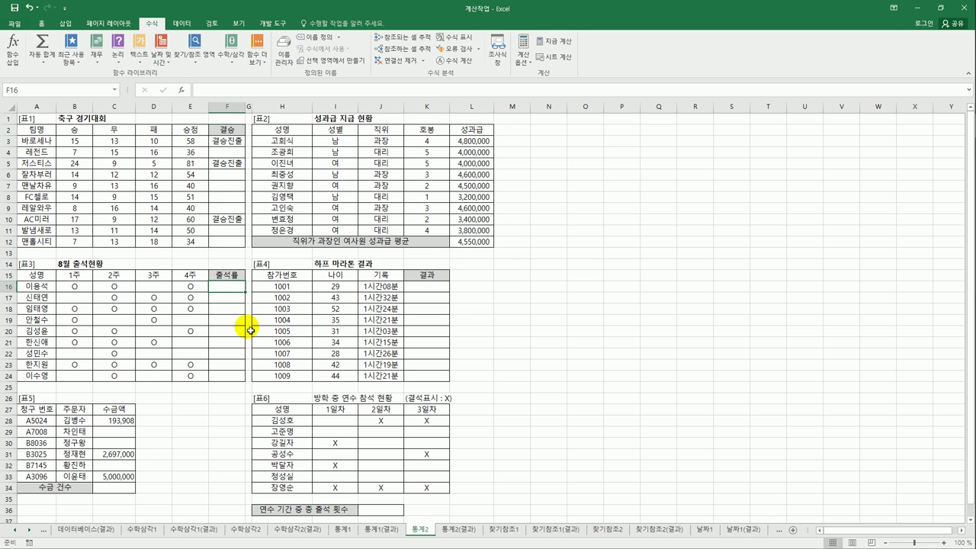
click(78, 287)
click(103, 287)
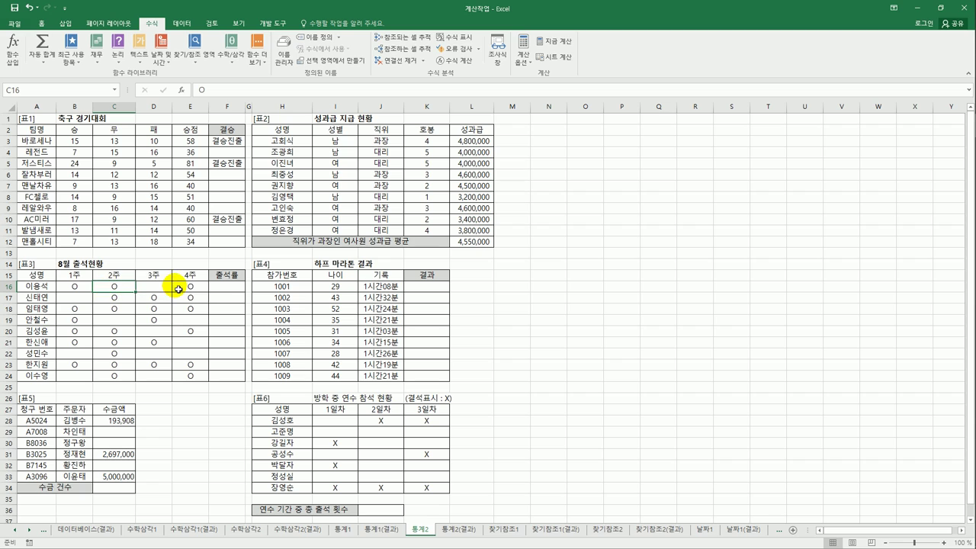
click(217, 290)
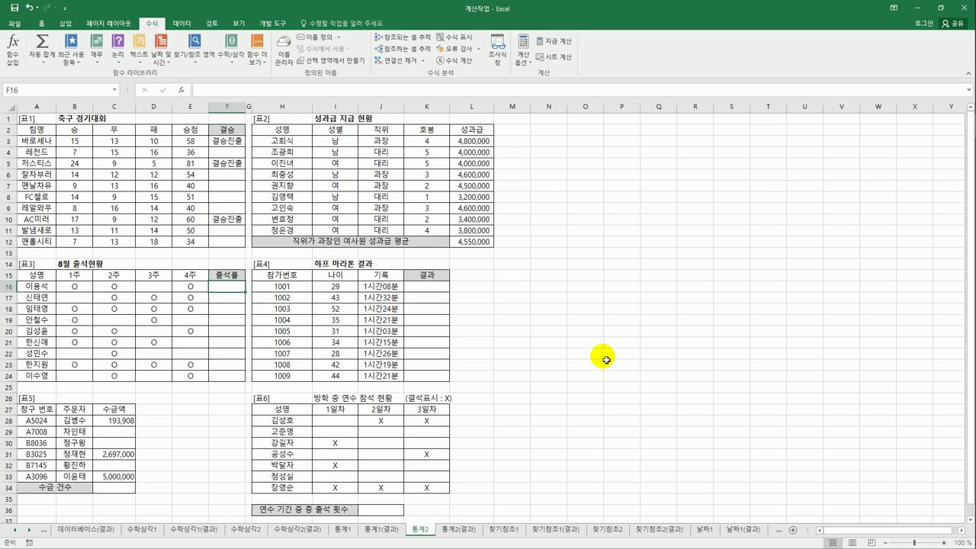
text(=)
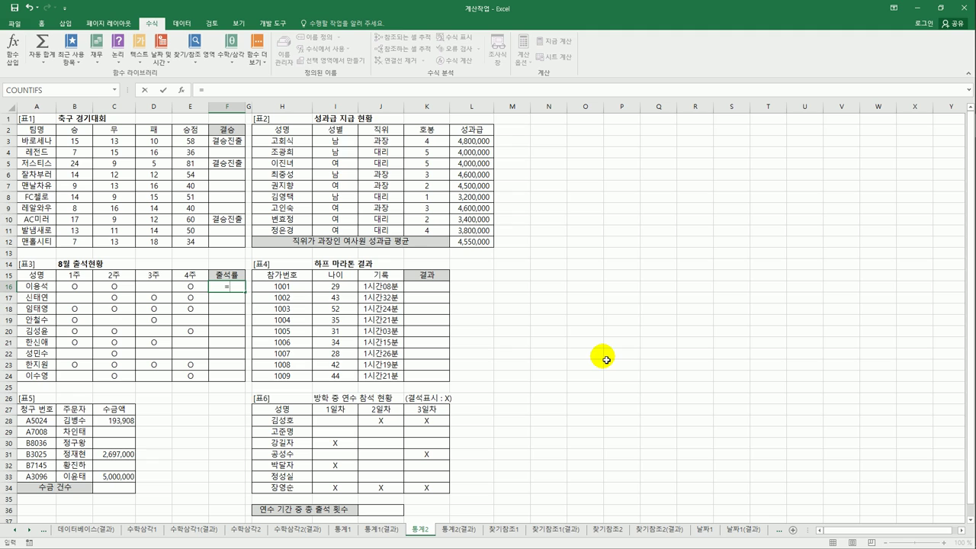
text(count)
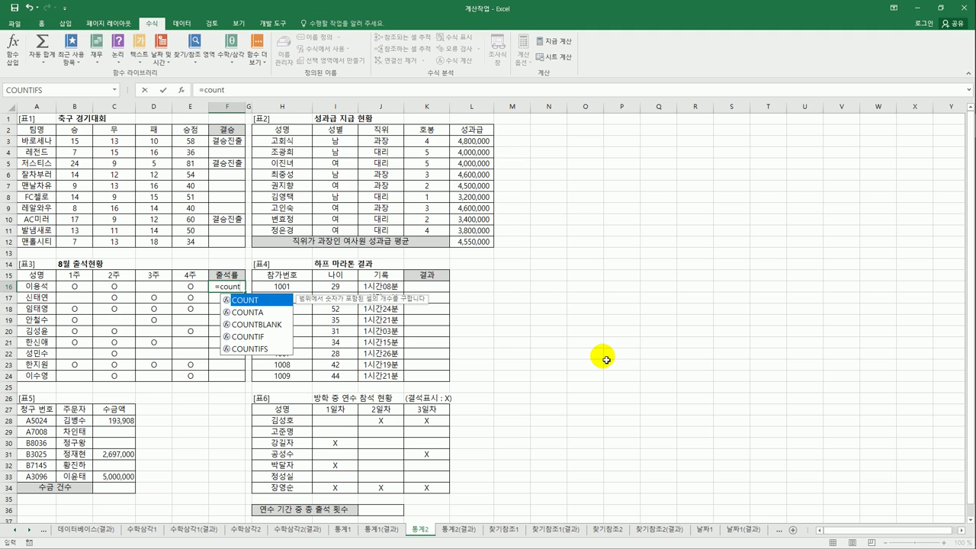
key(Tab)
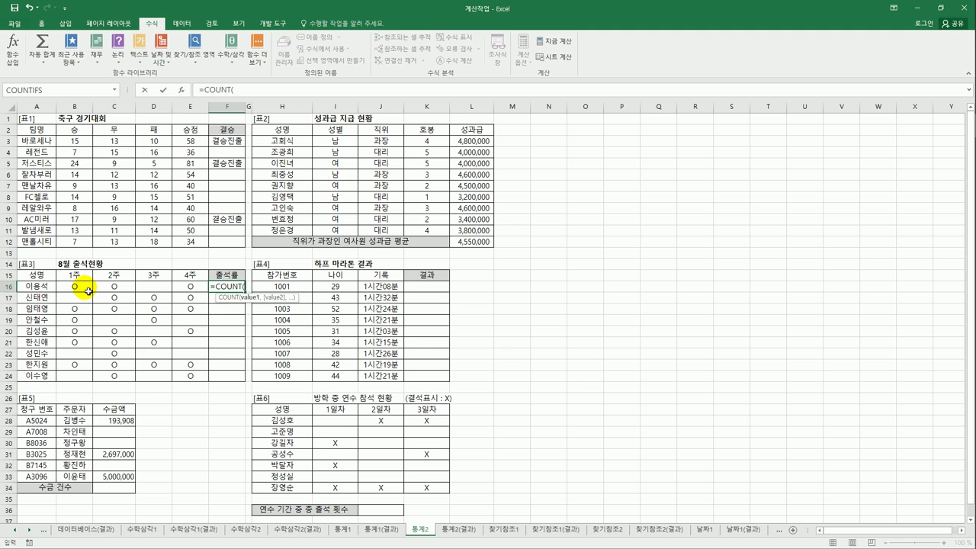
drag(88, 291, 194, 292)
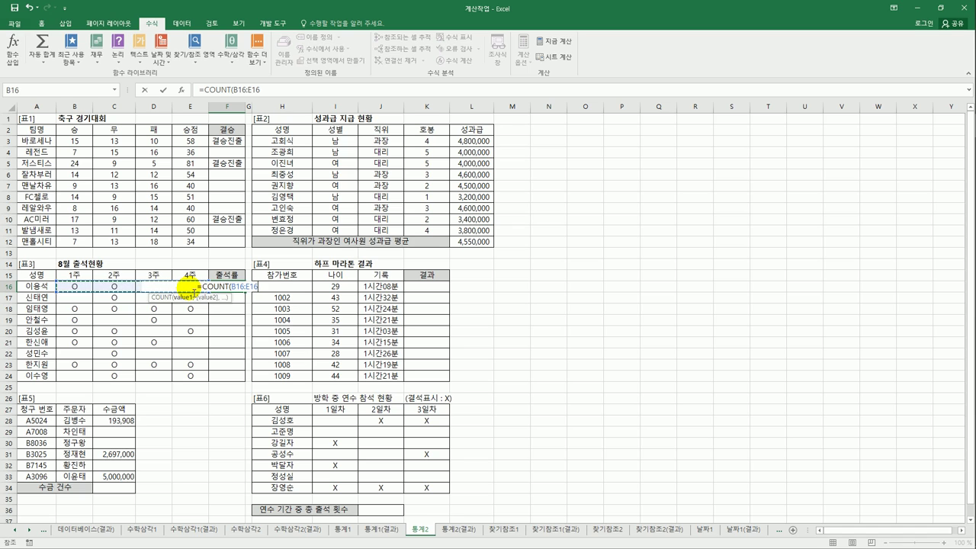
key(Return)
click(225, 286)
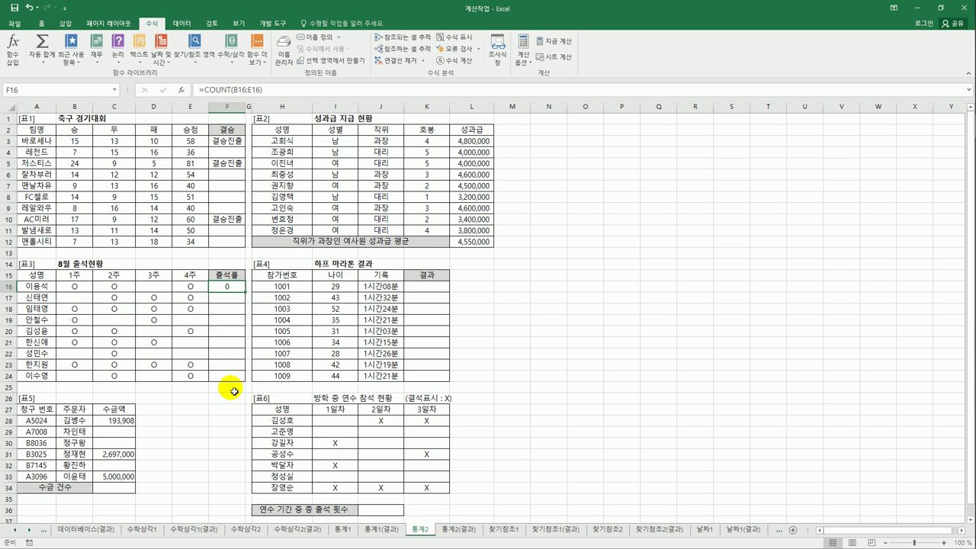
Step: Change the function in F16 to COUNTA and fill the formula down to F24
click(229, 89)
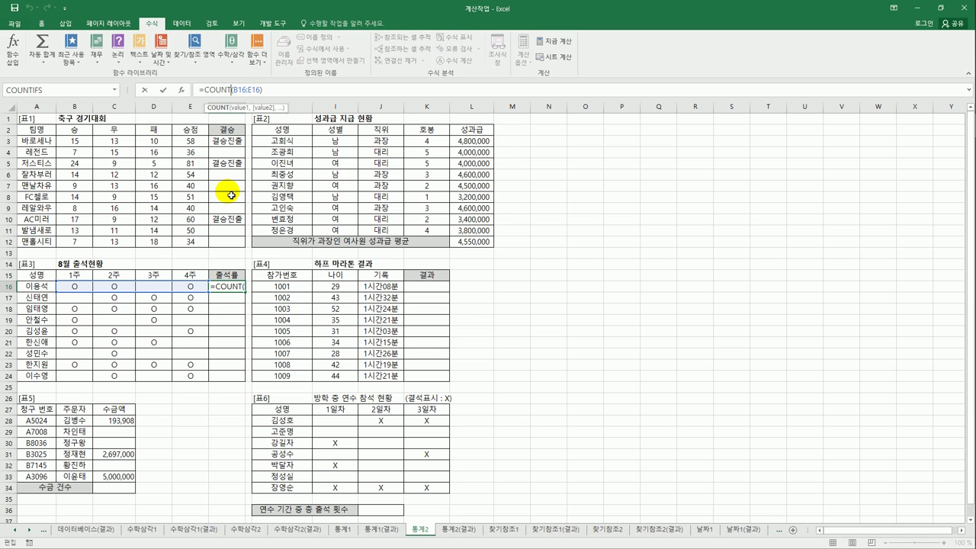
text(a)
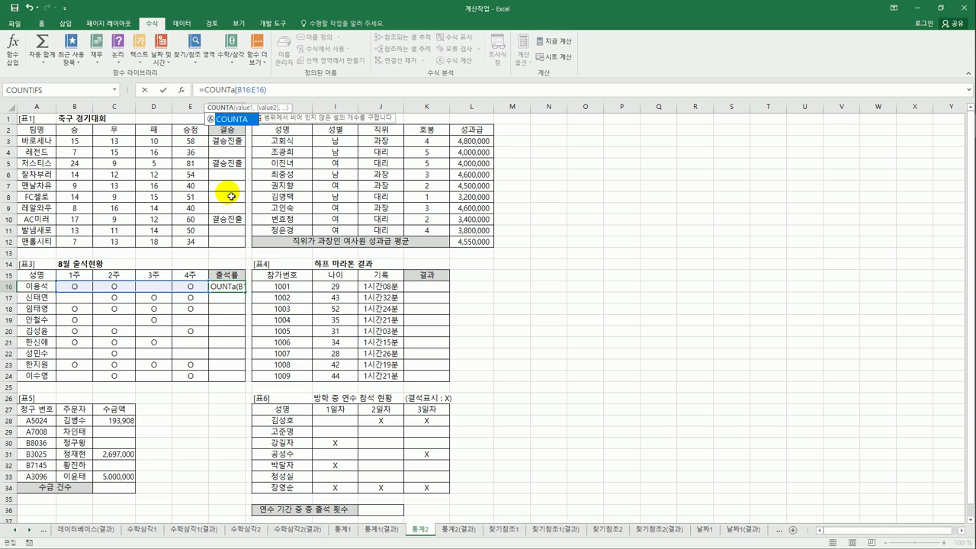
key(Return)
click(229, 286)
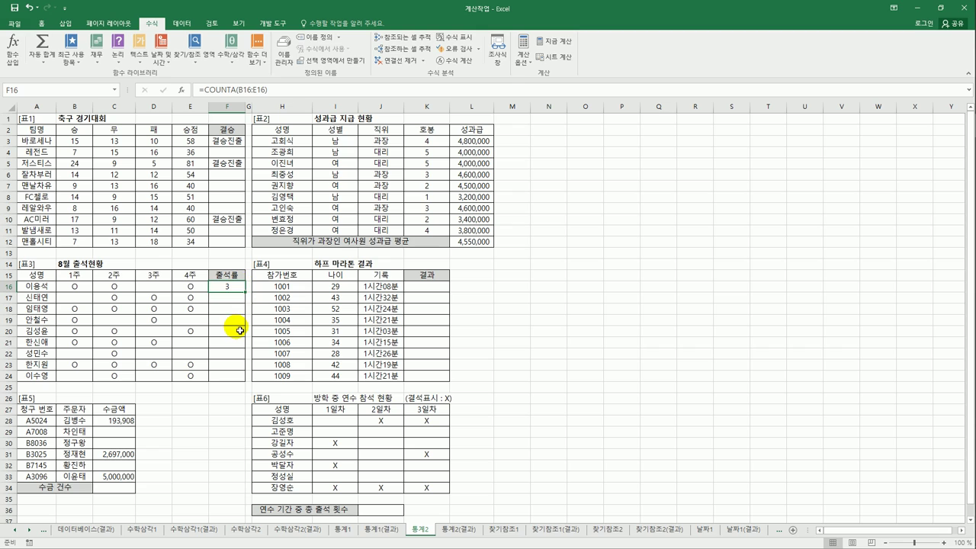
drag(245, 292, 241, 381)
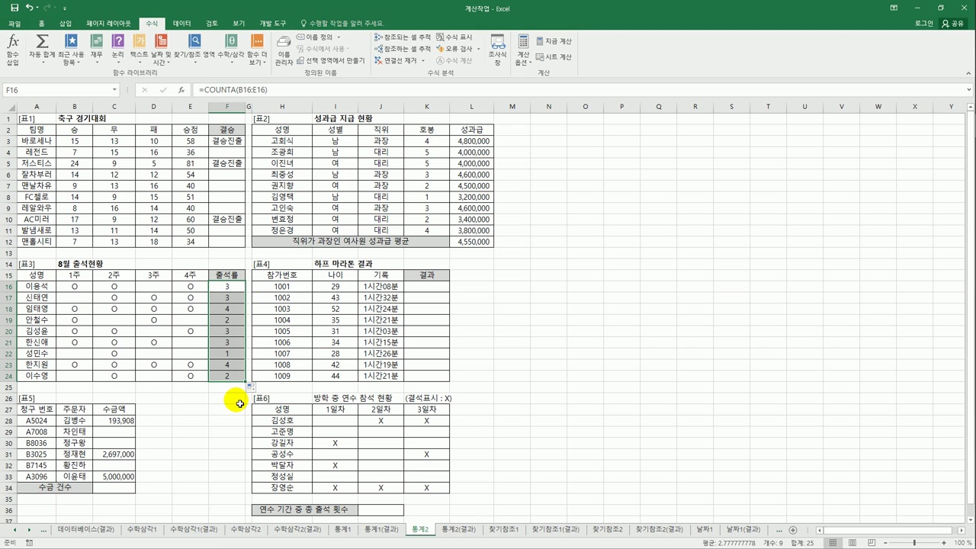
Step: Wrap the COUNTA formula in F16 in CHOOSE and enter "25%" as the first value
click(226, 287)
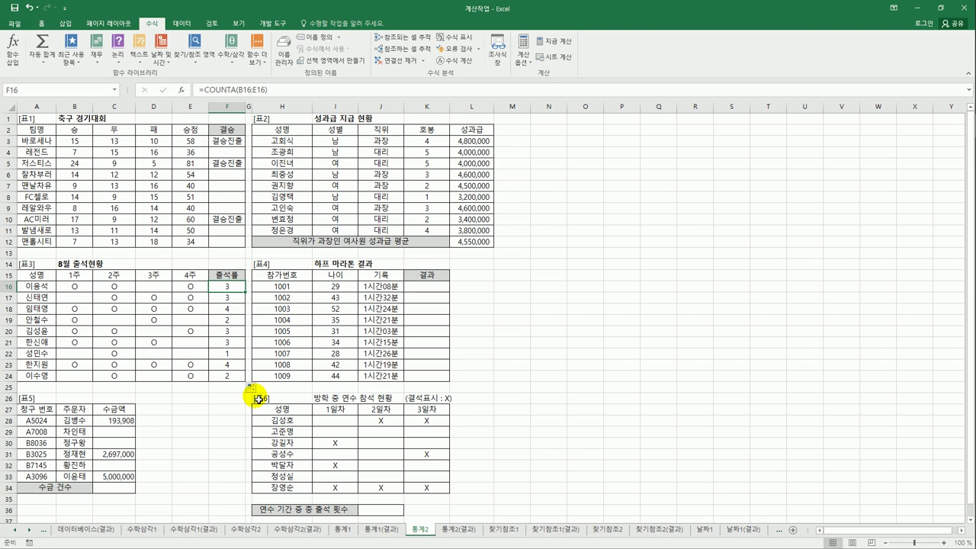
click(205, 89)
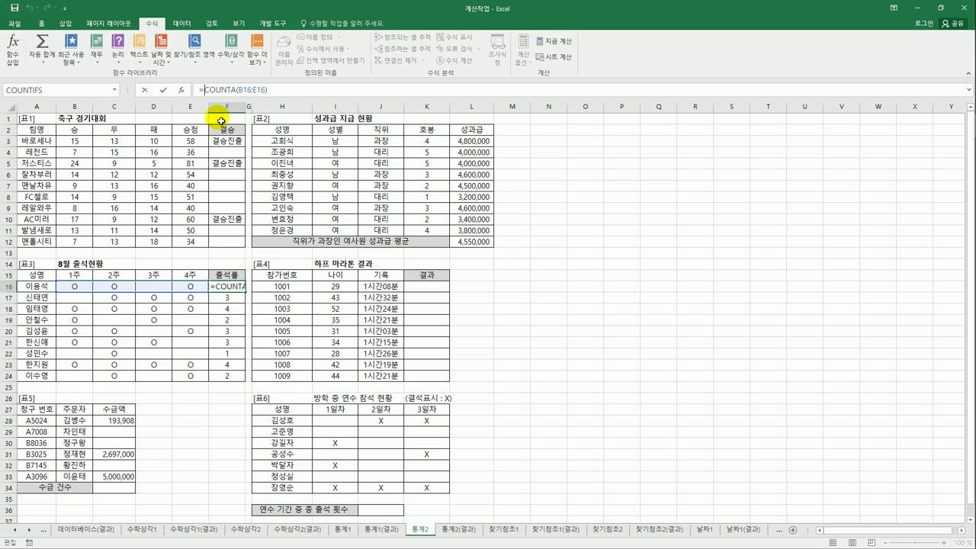
text(ch)
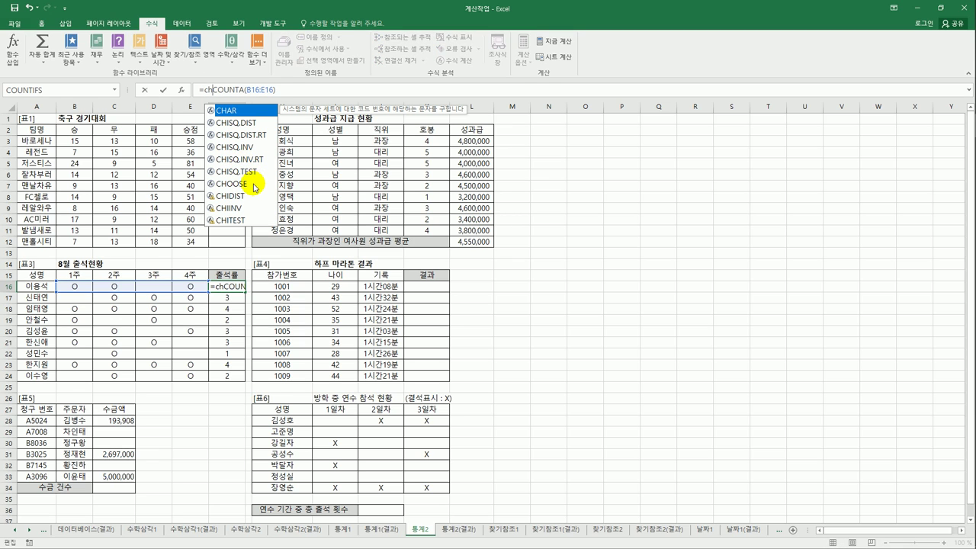
double_click(252, 183)
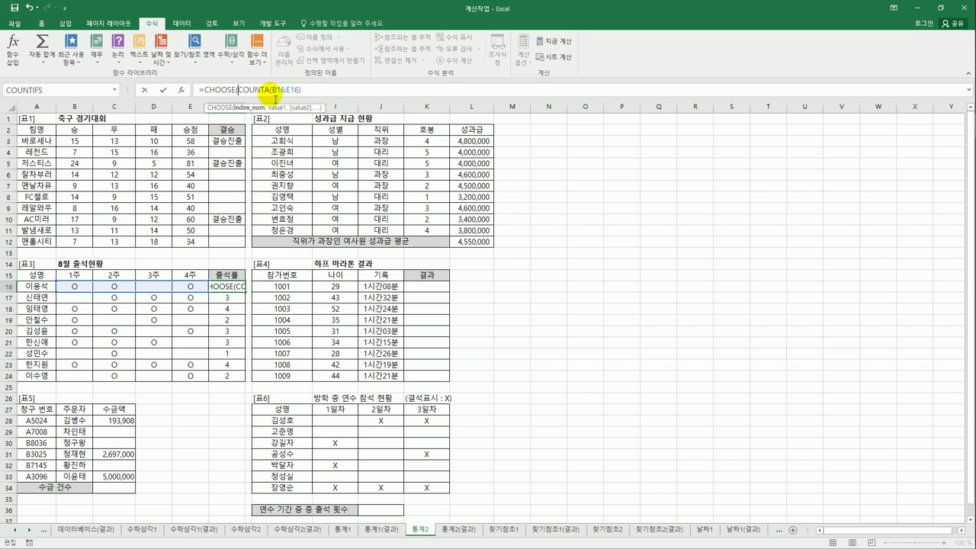
click(316, 96)
text(,)
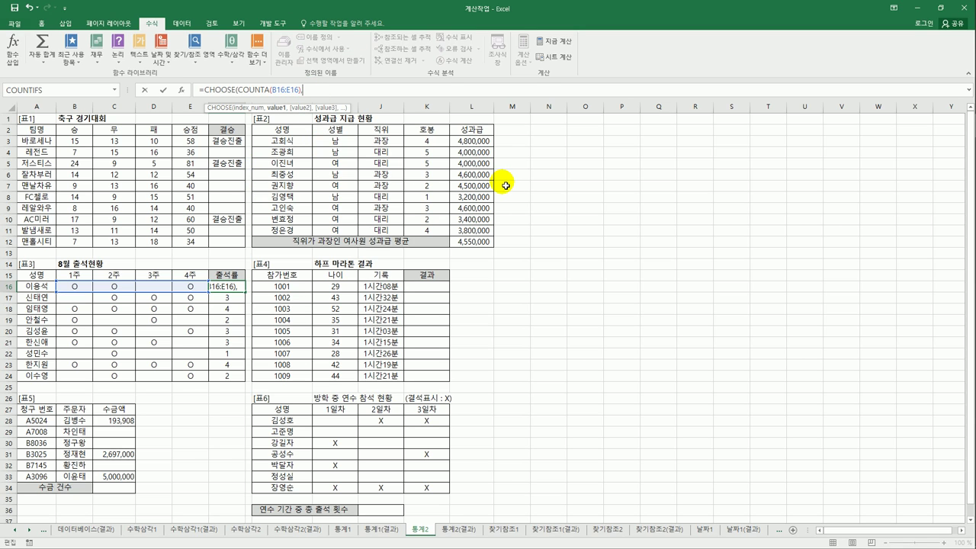
text("25%",)
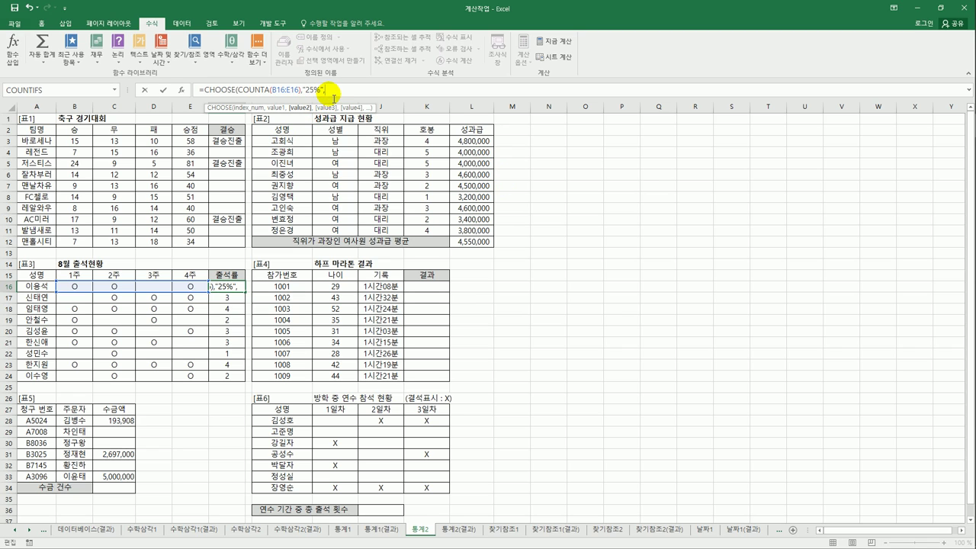
Step: Open the CHOOSE function arguments for F16 and set Value2 to "50%" as quoted text
click(182, 93)
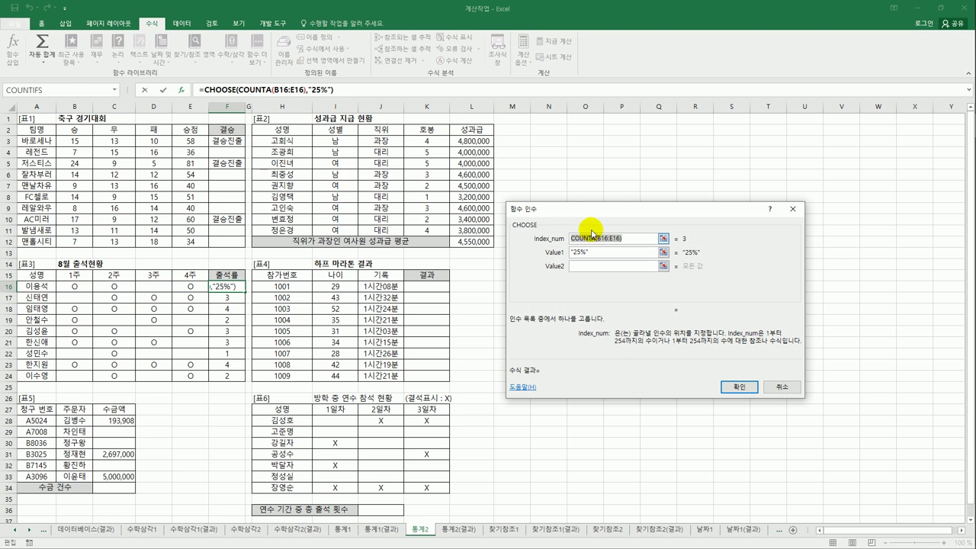
drag(581, 202, 453, 166)
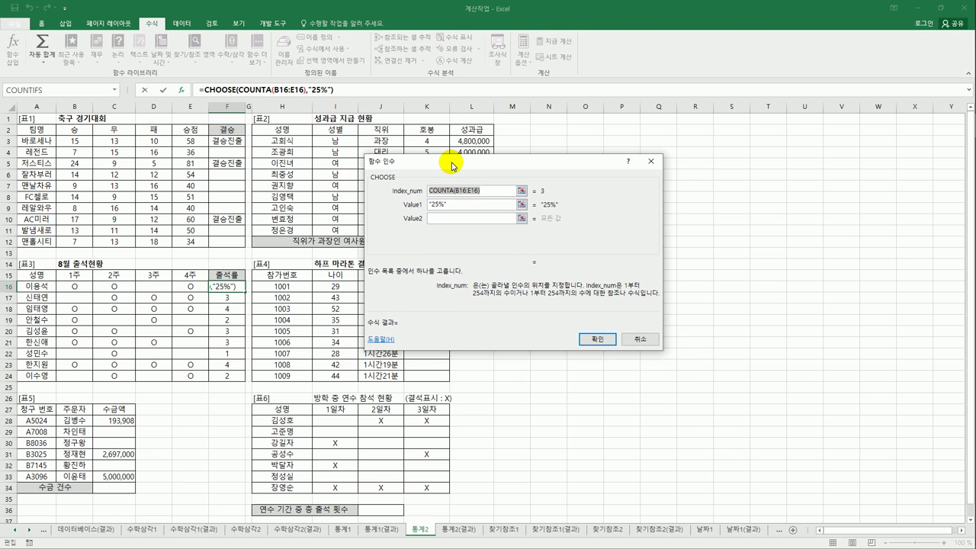
click(438, 218)
text(50%)
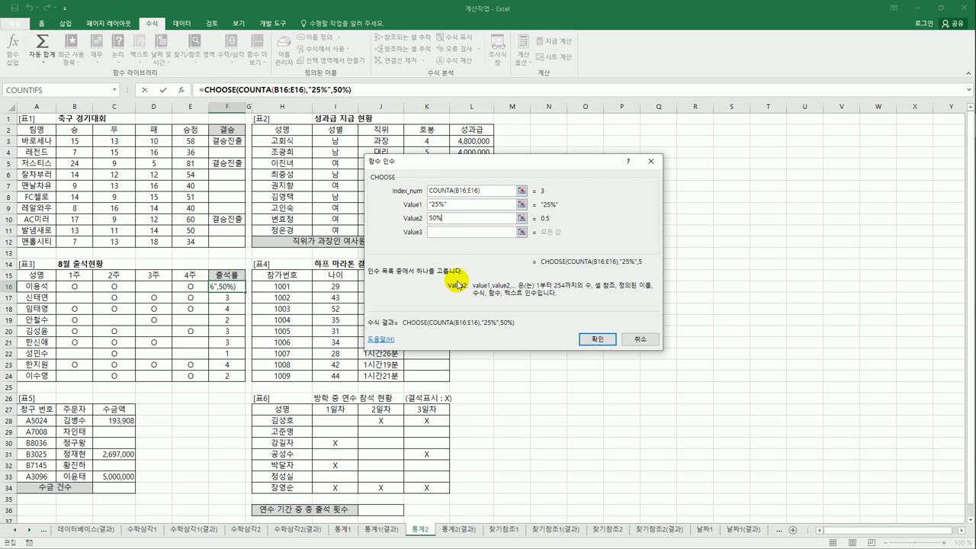
key(Tab)
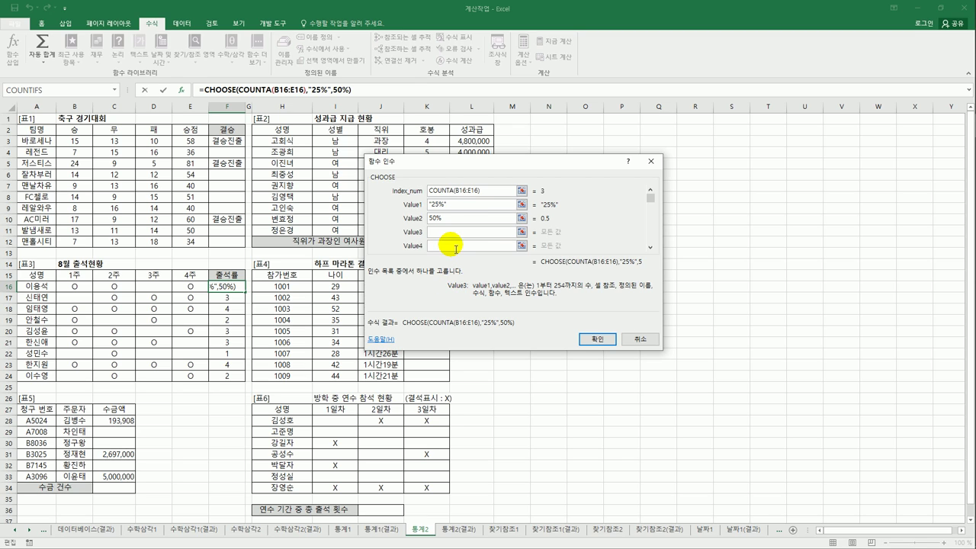
click(449, 219)
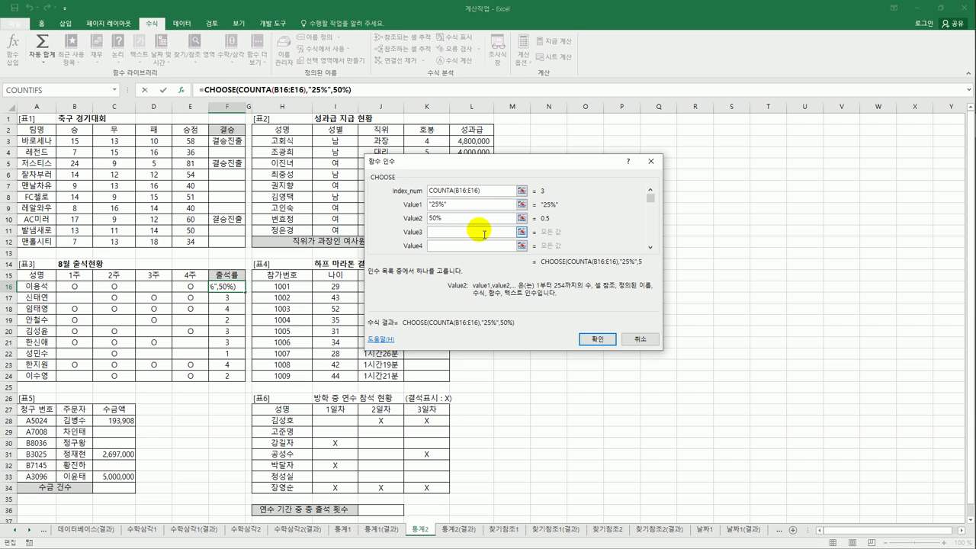
double_click(434, 220)
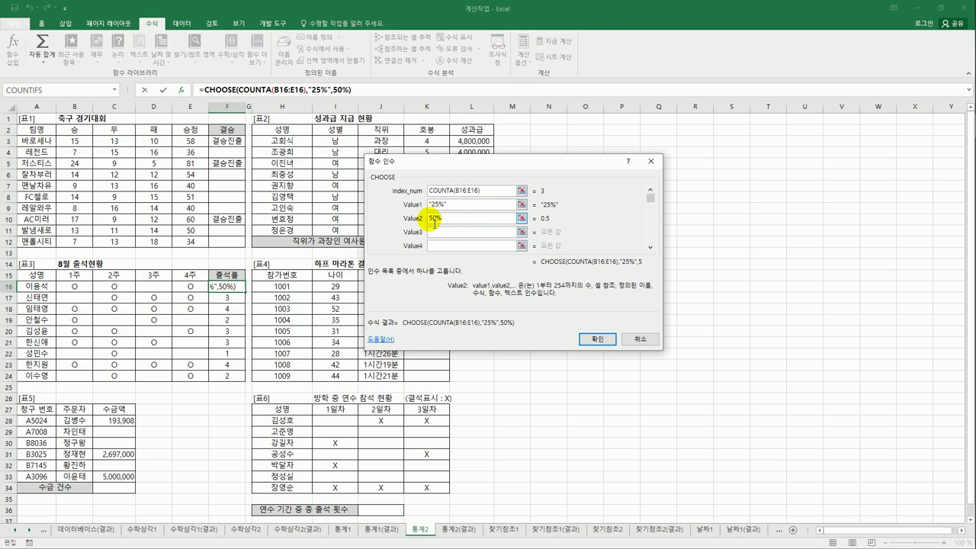
key(Home)
text(")
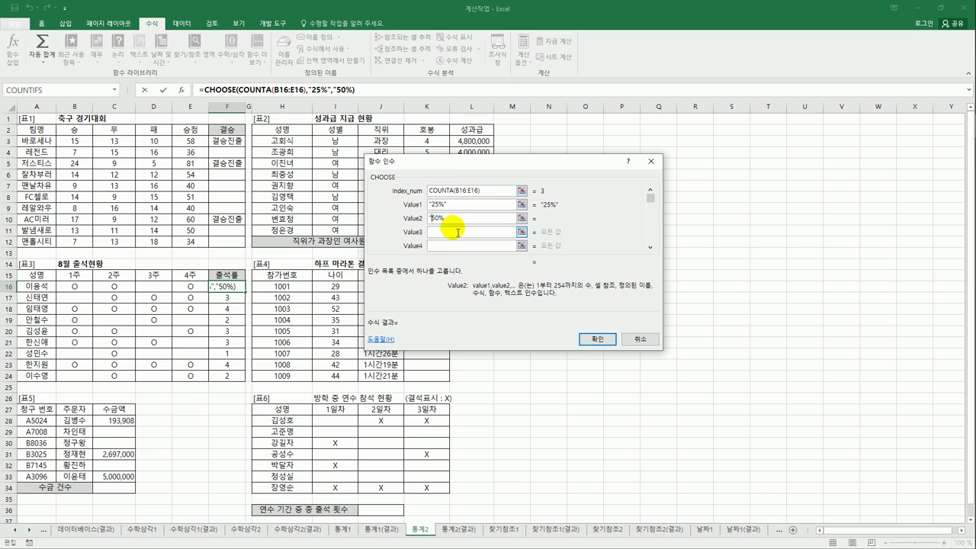
key(End)
text(")
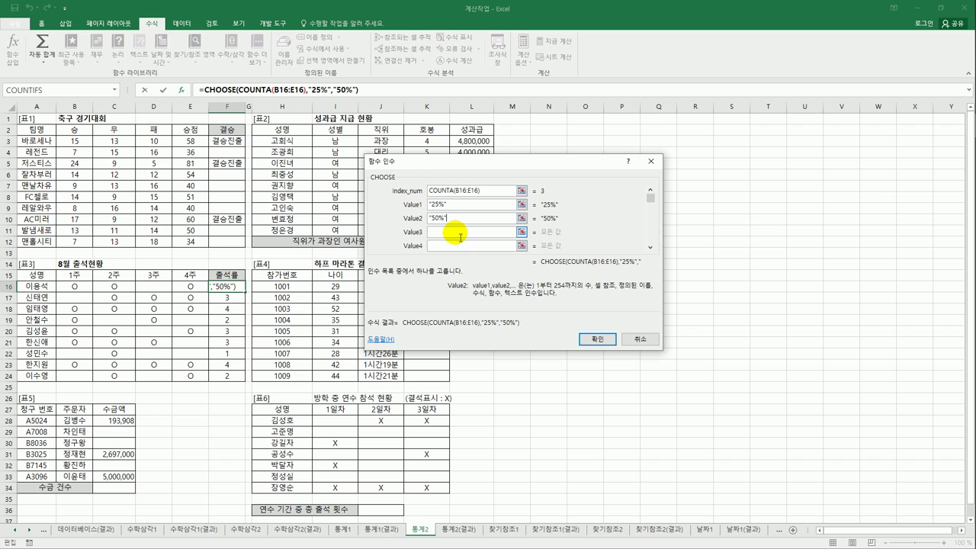
Step: Set CHOOSE's Value3 to "75%" and Value4 to "100%", and fill the F16 formula down to F24
click(461, 238)
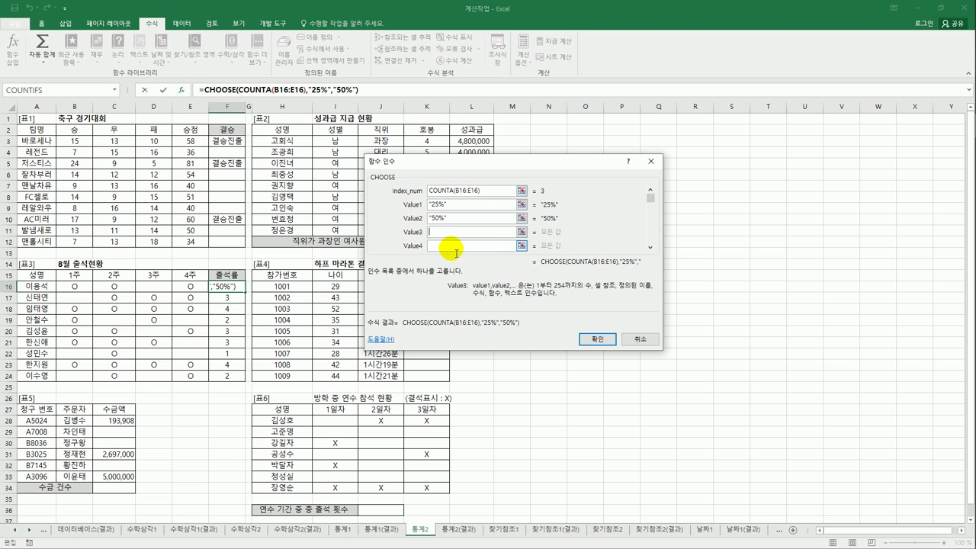
text("75%")
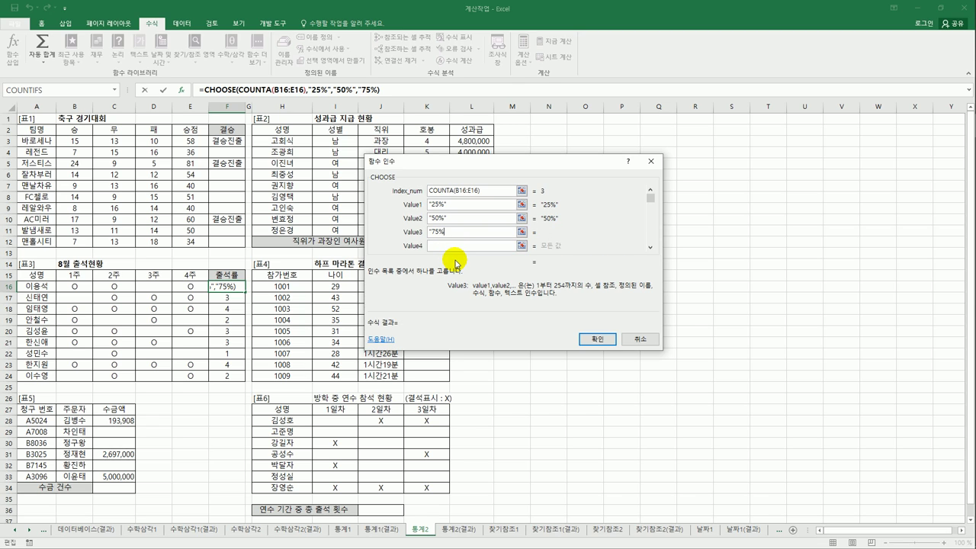
click(460, 245)
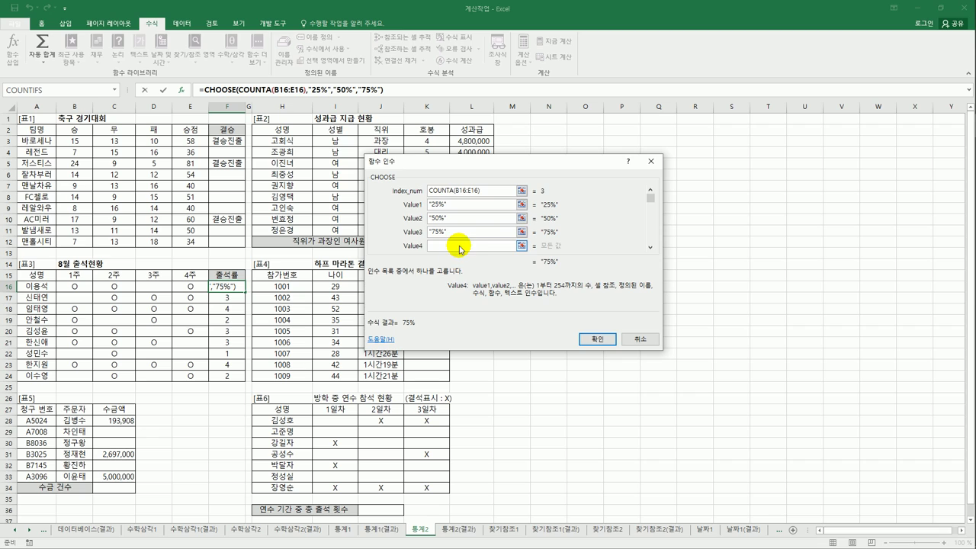
text("100%)
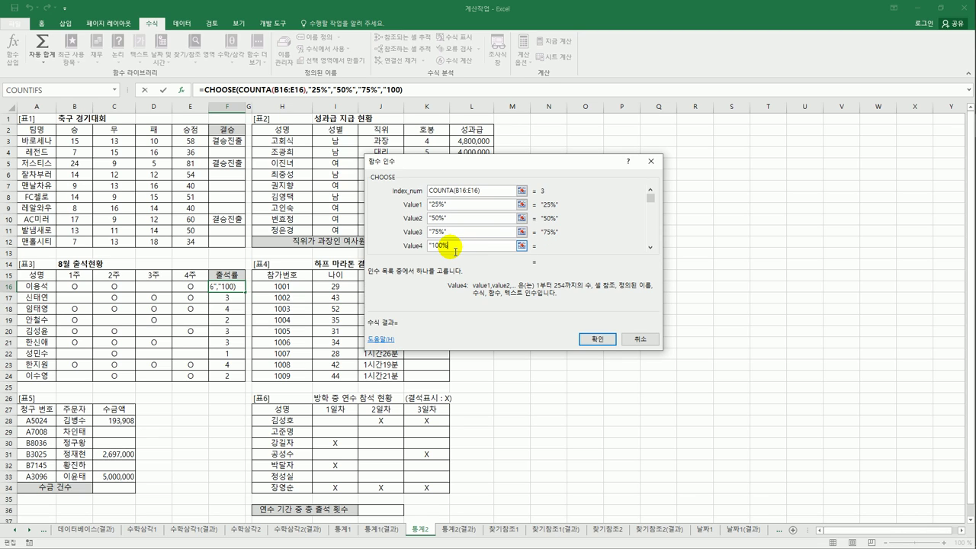
text(")
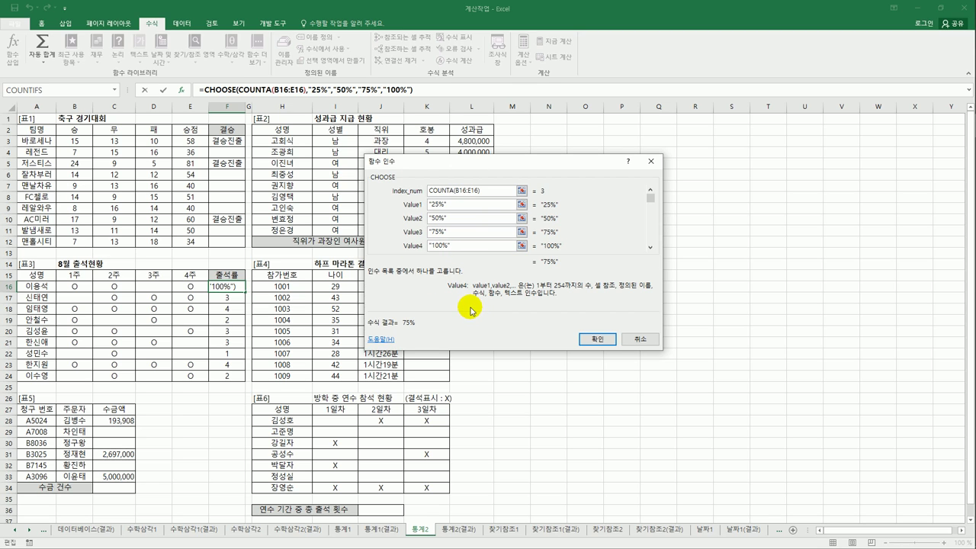
click(598, 341)
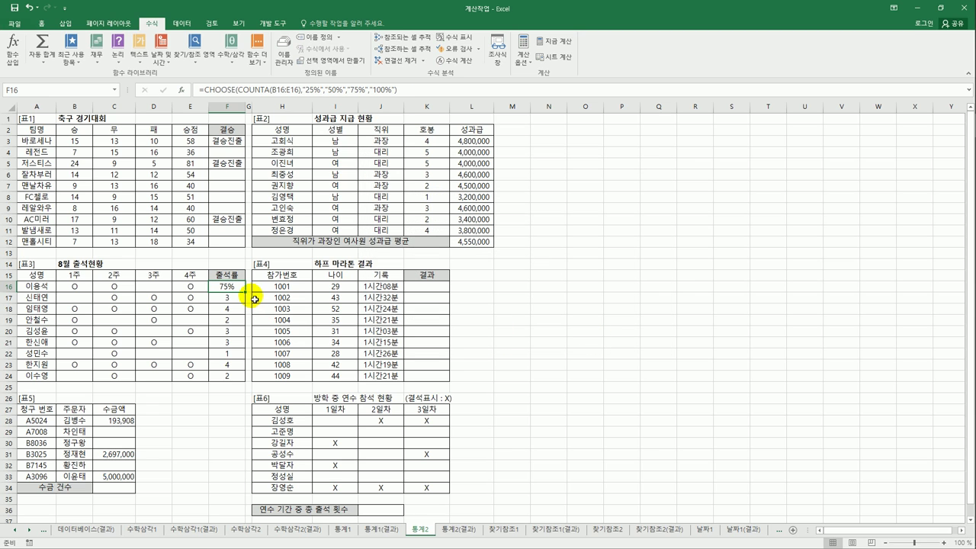
drag(244, 292, 248, 381)
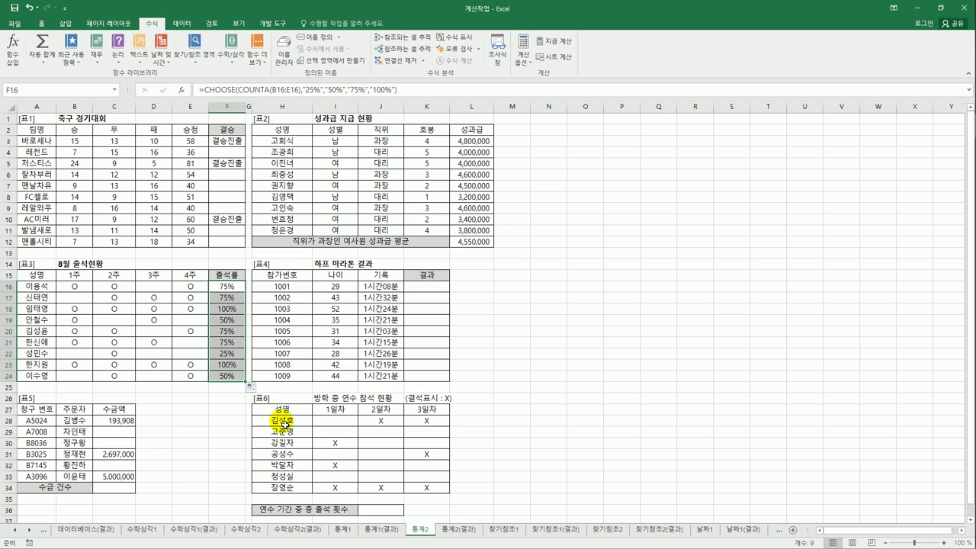
Step: Enter =SMALL(J16:J24,3) in K16 of the 결과 column in 표4
click(422, 287)
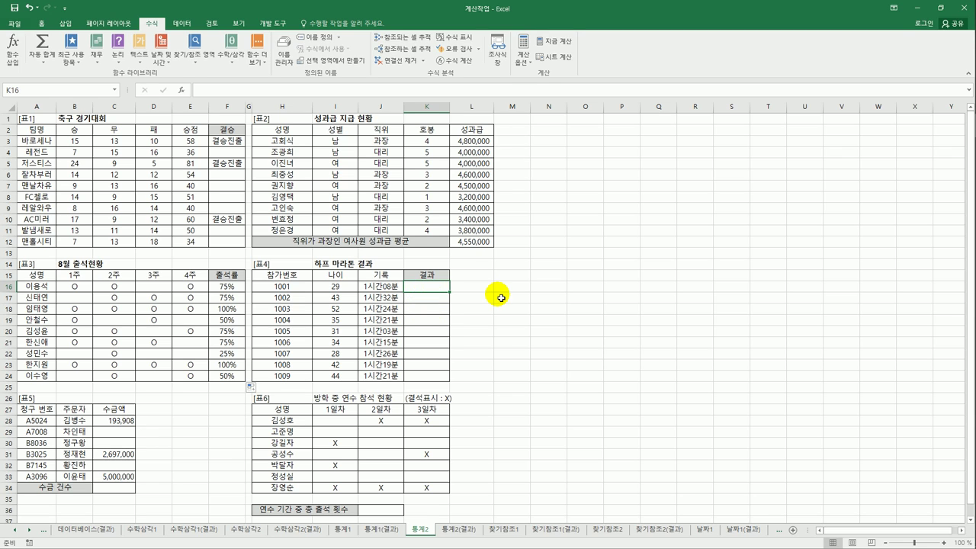
text(=sm)
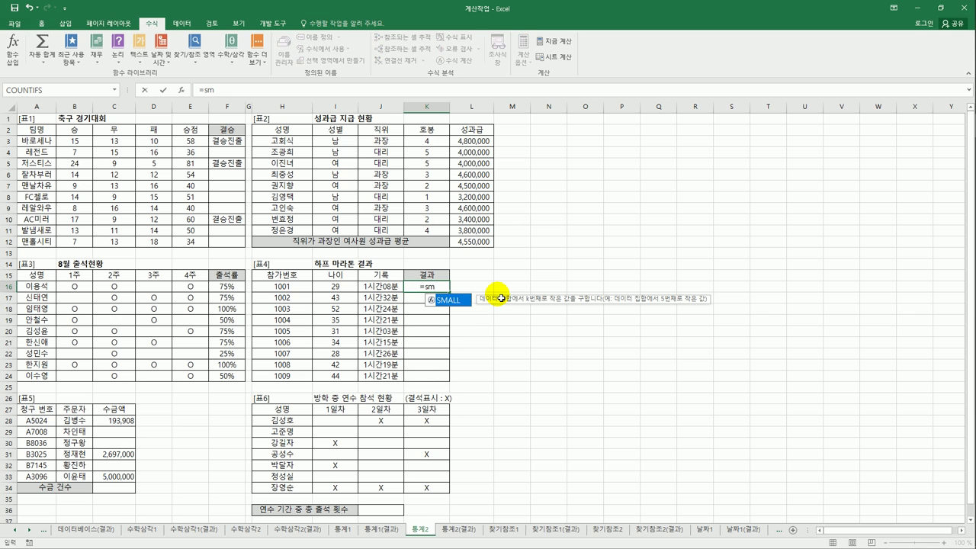
key(Tab)
drag(388, 286, 381, 376)
text(,)
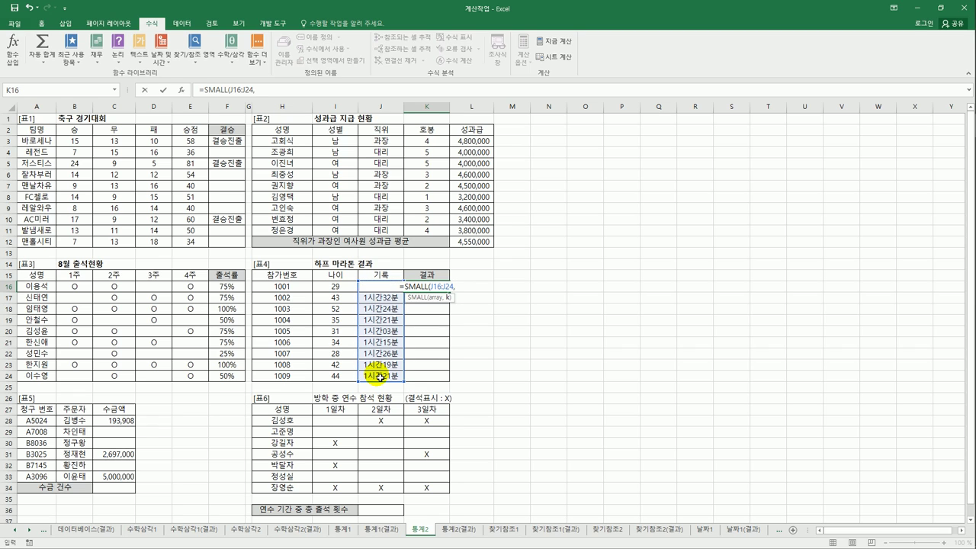
text(3)
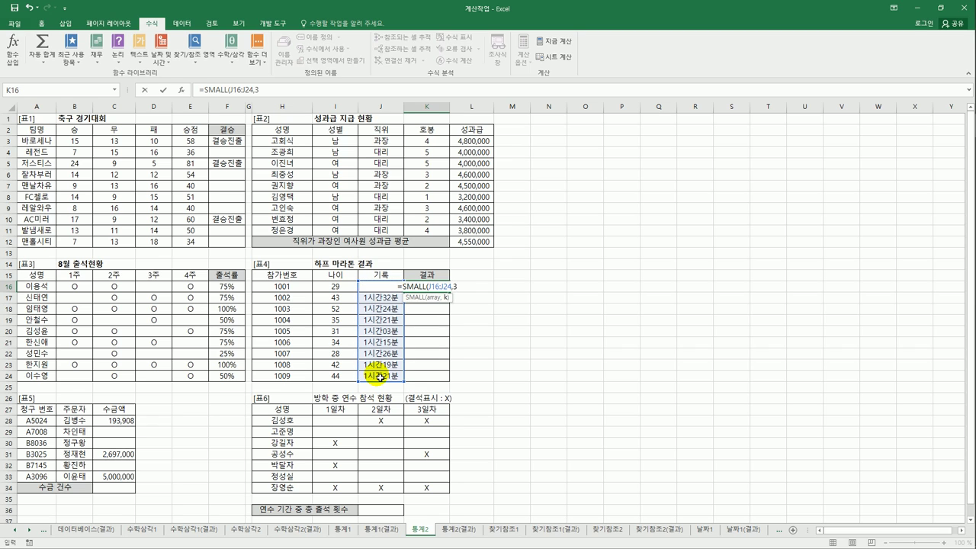
key(Return)
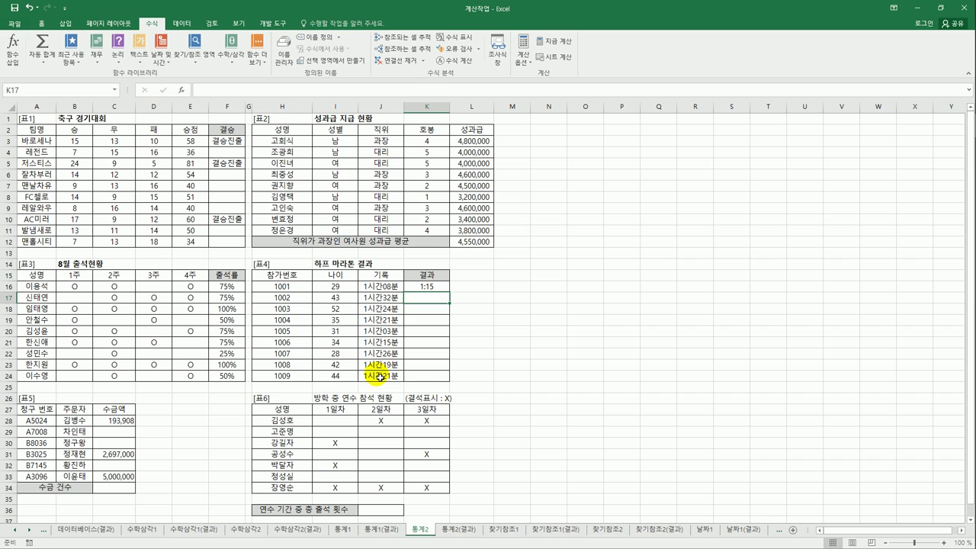
Step: Try filling the K16 formula with relative references down to K24, and clear the copies in K17:K24
click(430, 287)
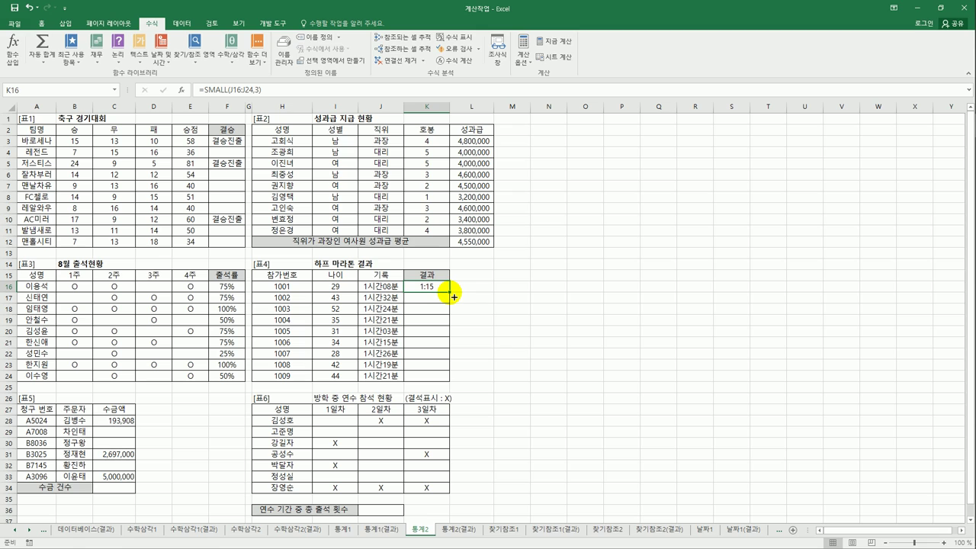
drag(449, 292, 449, 383)
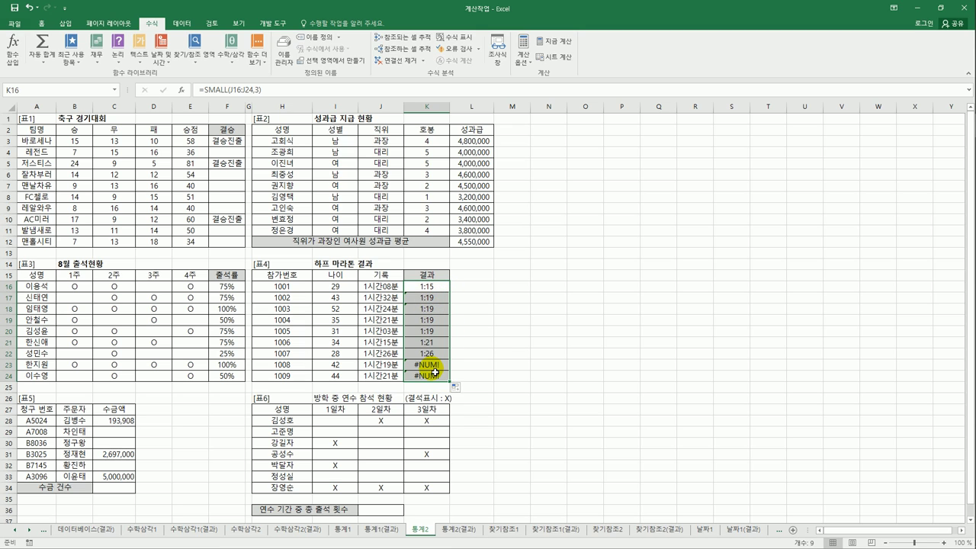
drag(428, 298, 429, 375)
key(Delete)
click(426, 289)
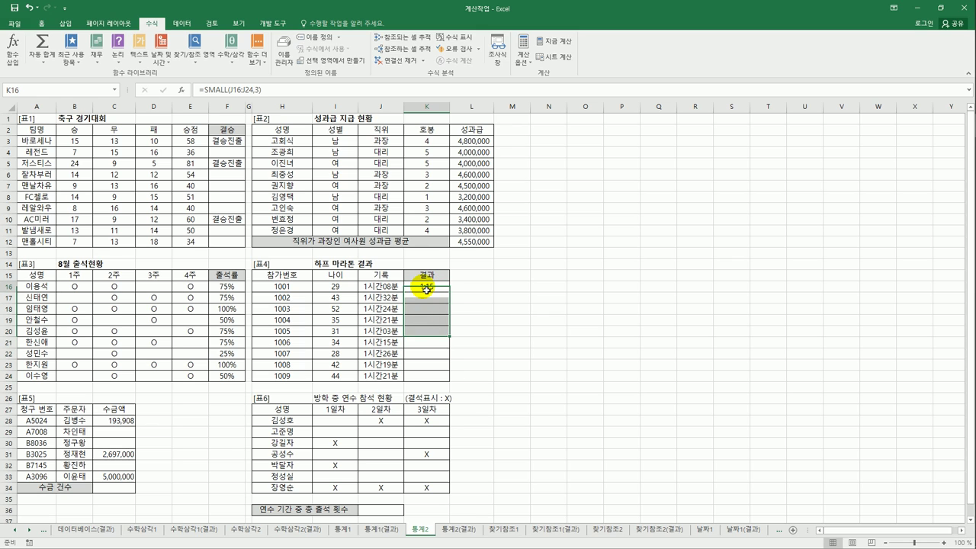
Step: Make the SMALL range in K16 absolute as $J$16:$J$24 and fill the formula down to K24
click(426, 289)
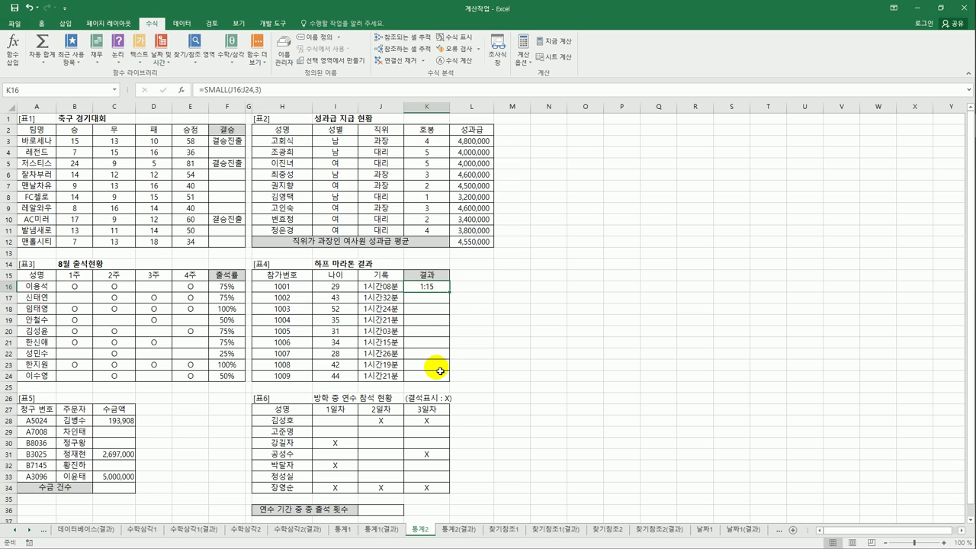
click(237, 91)
drag(229, 90, 256, 93)
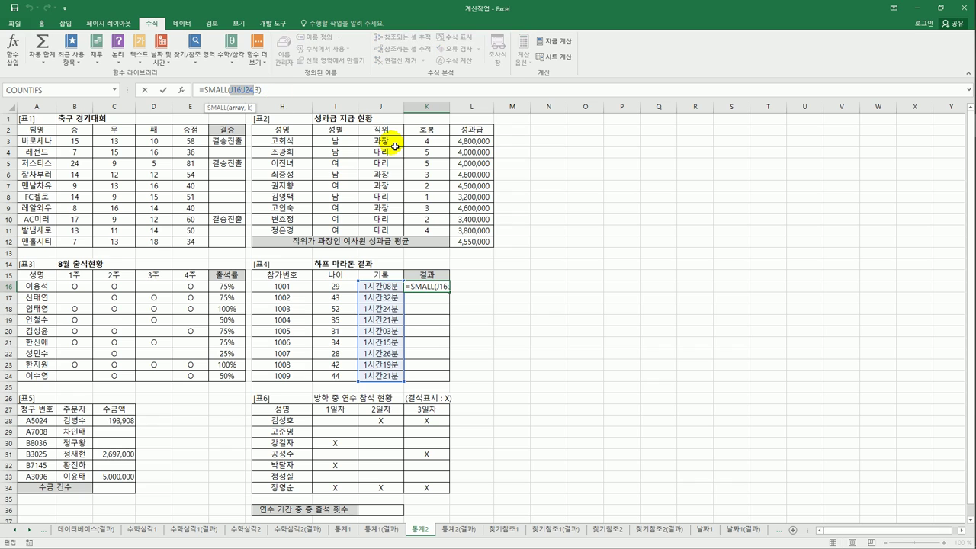
key(F4)
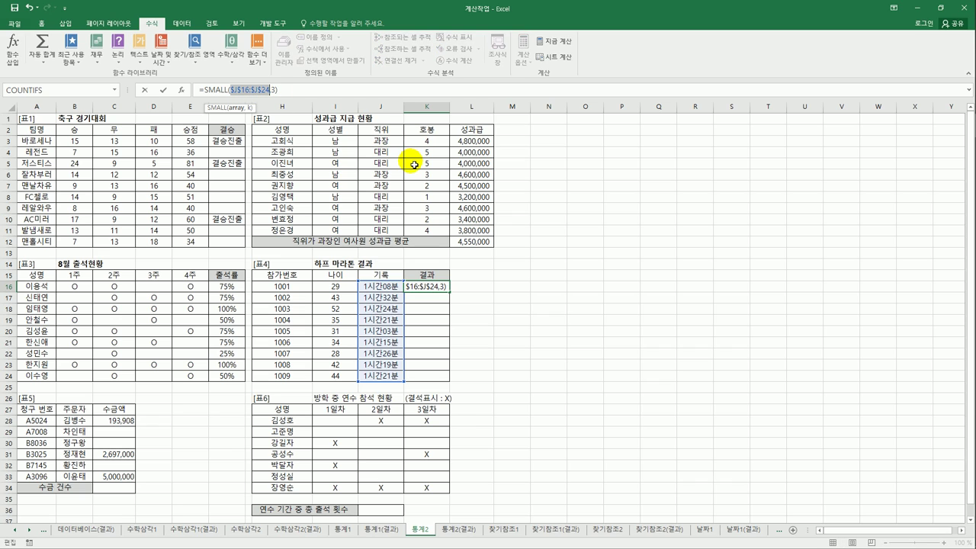
key(ctrl+Return)
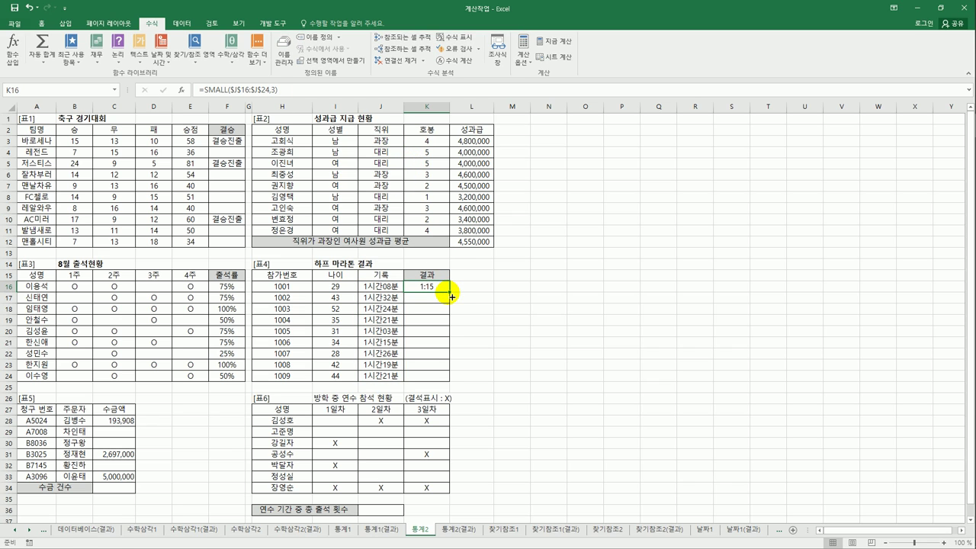
drag(453, 296, 460, 384)
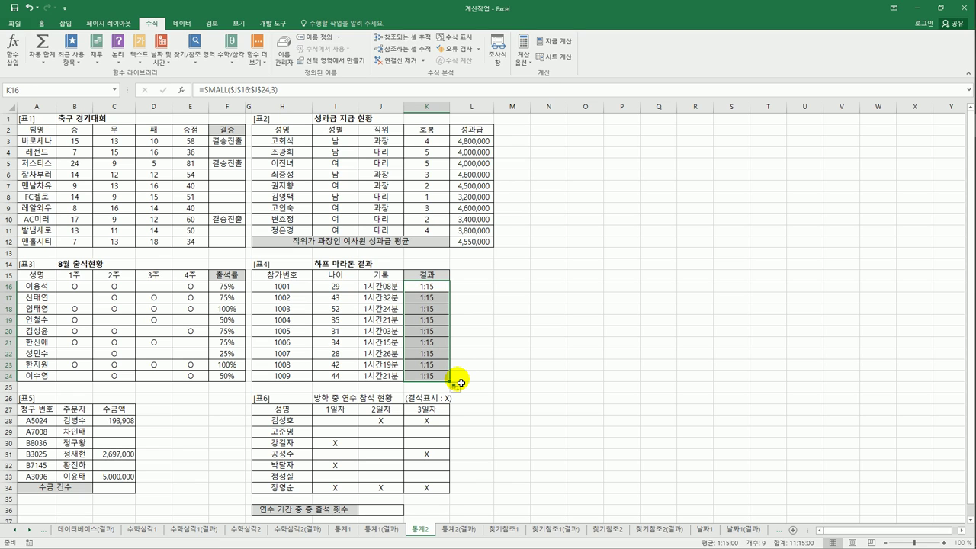
click(427, 288)
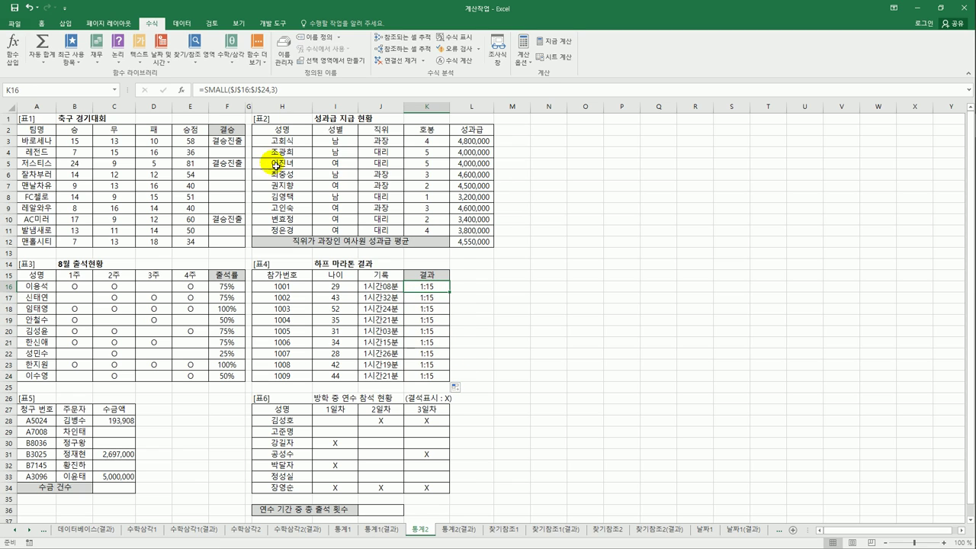
Step: Wrap the SMALL formula in K16 in an IF so it reads =IF(J16<=SMALL($J$16:$J$24,3),"입상","")
click(201, 89)
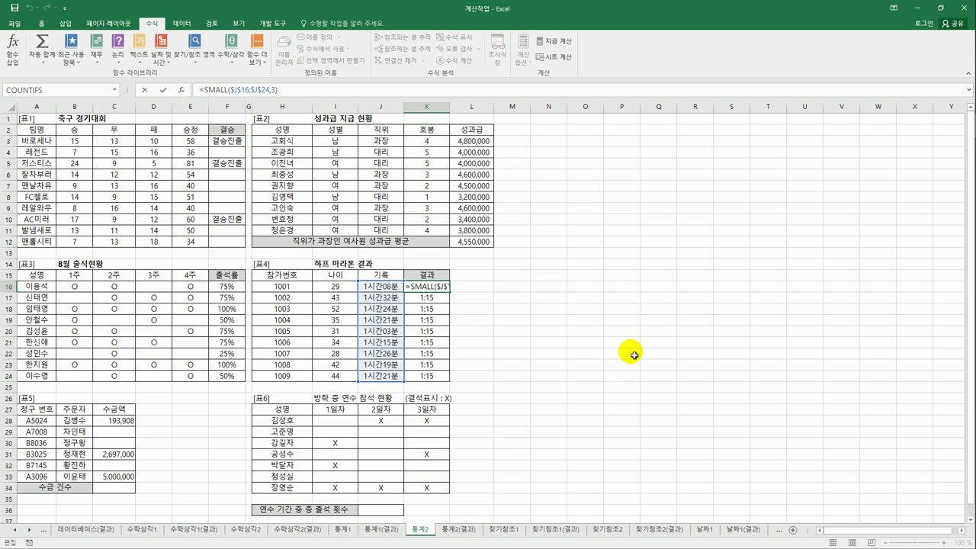
text(IF()
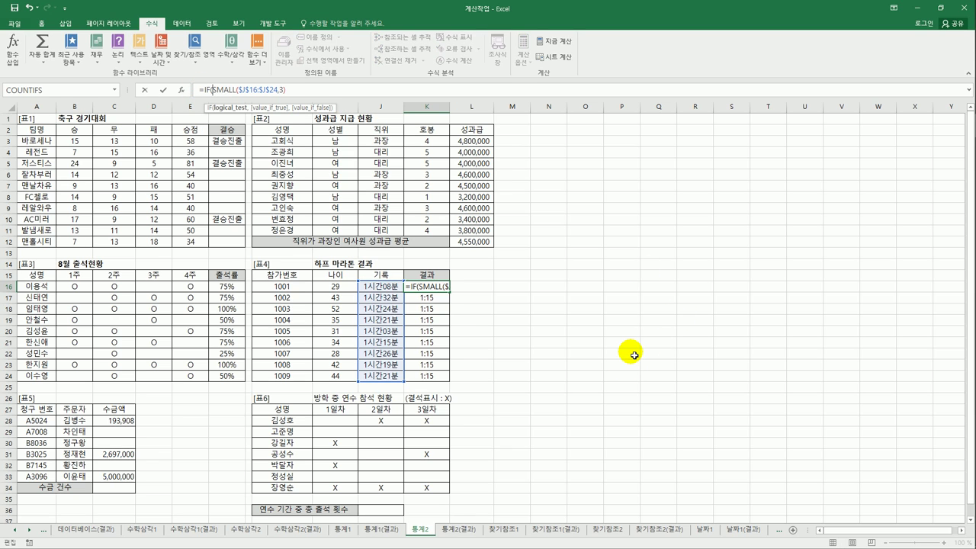
click(376, 291)
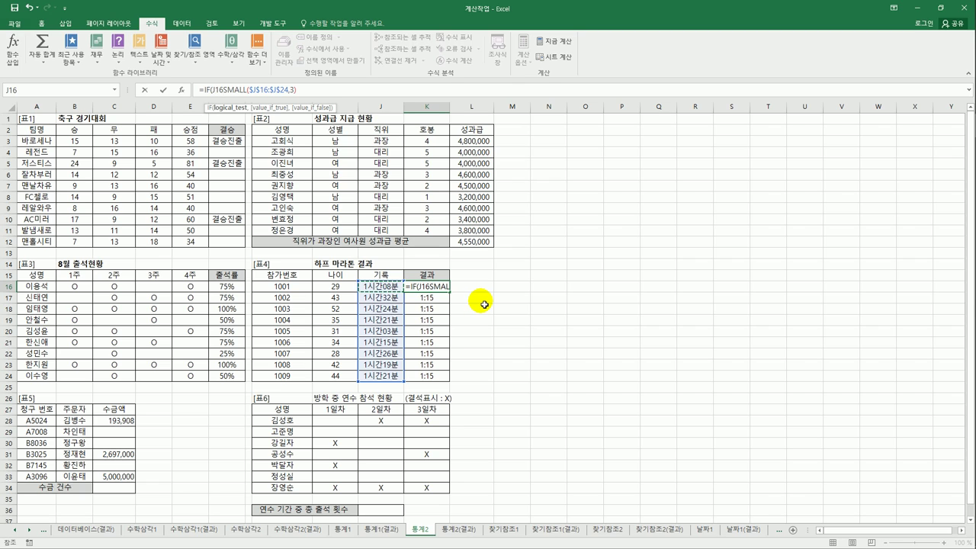
text(<=)
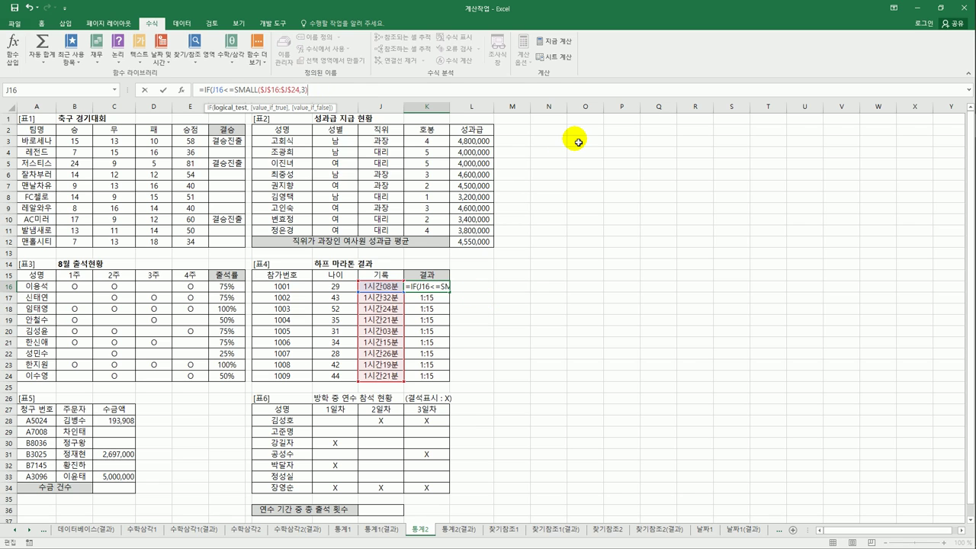
text(,)
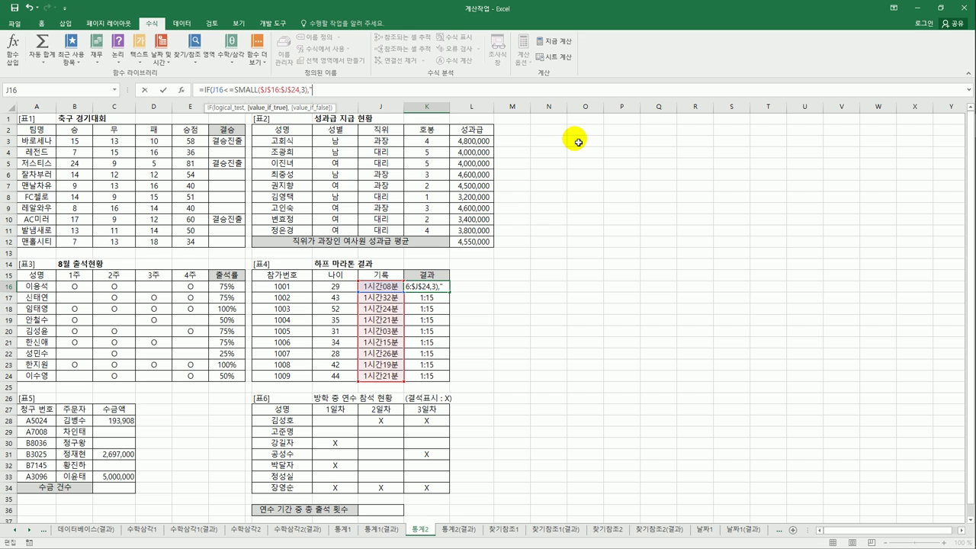
text("입상",)
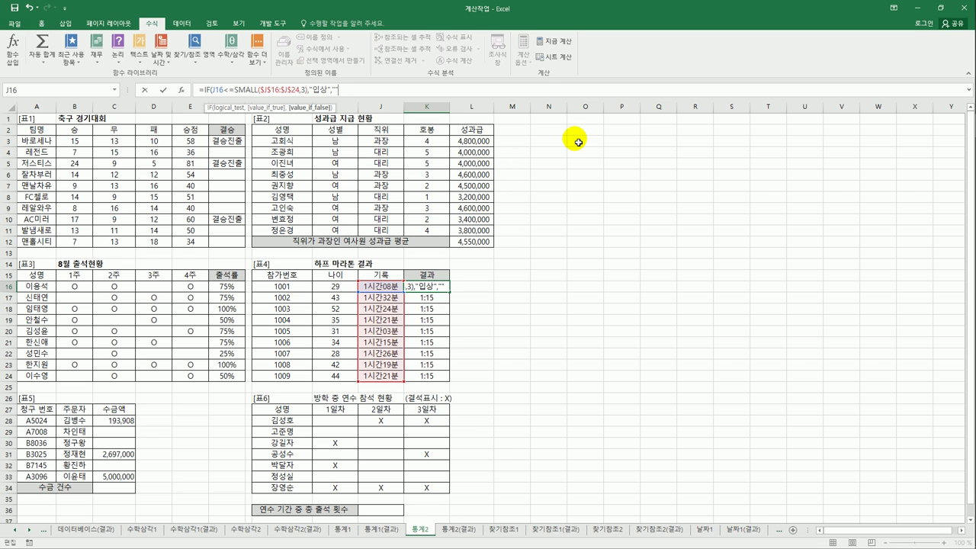
text(""))
key(Return)
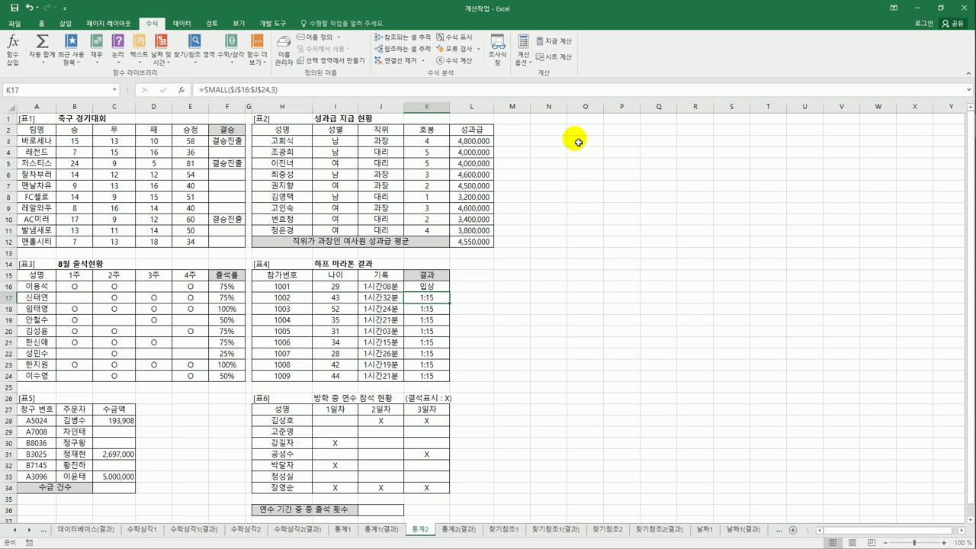
Step: Fill the IF formula from K16 down to K24 in the 결과 column of 표4
click(441, 294)
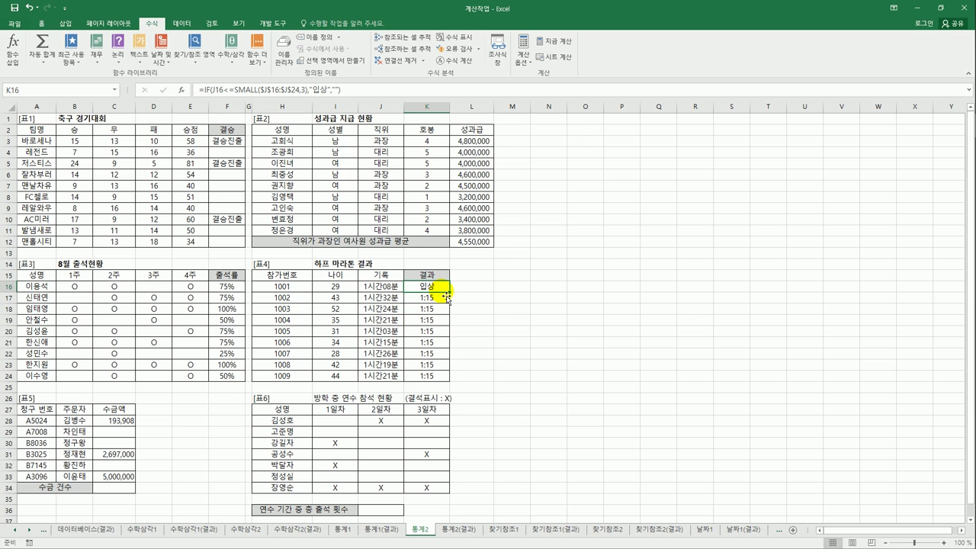
drag(450, 294, 445, 381)
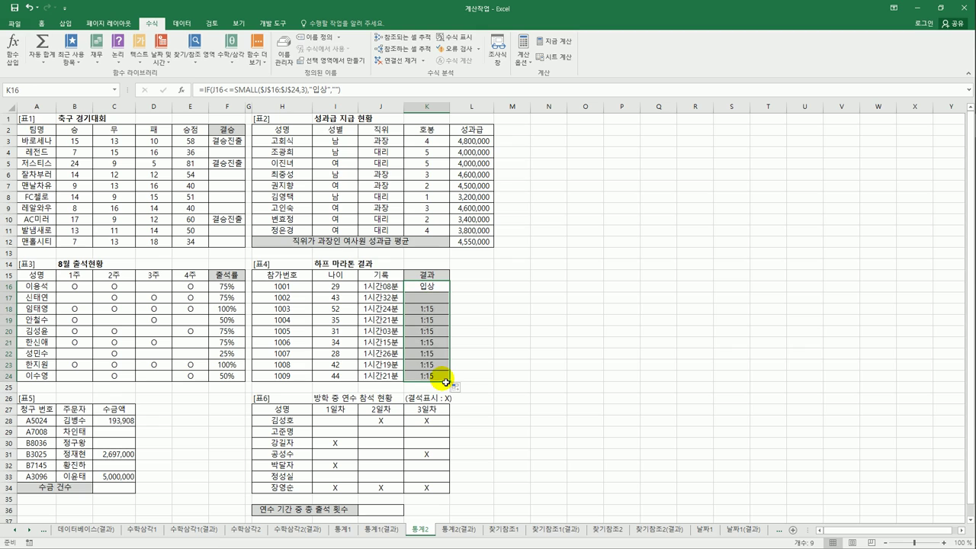
click(434, 286)
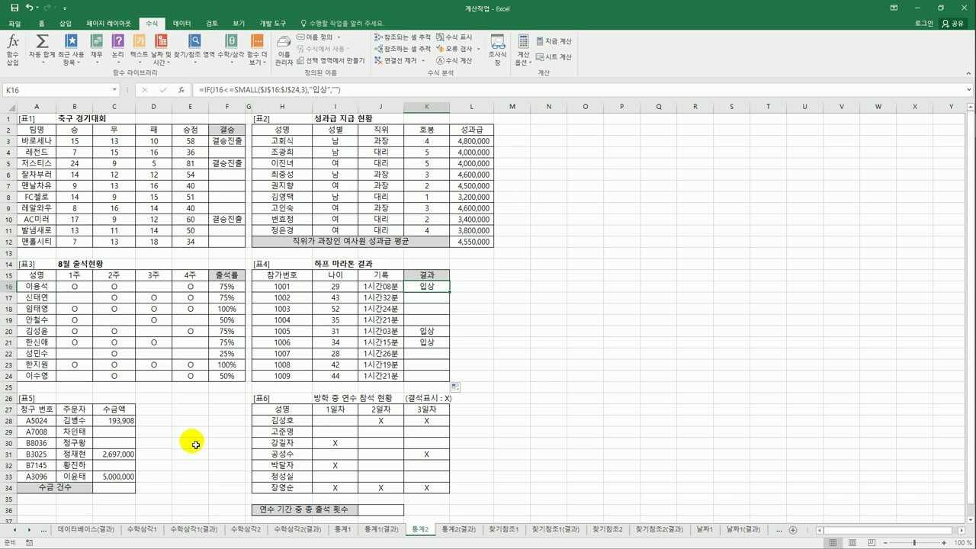
Step: Build =COUNT(C28:C33) in the 수금 건수 cell C34 of 표5 to count the 수금액 entries
click(131, 489)
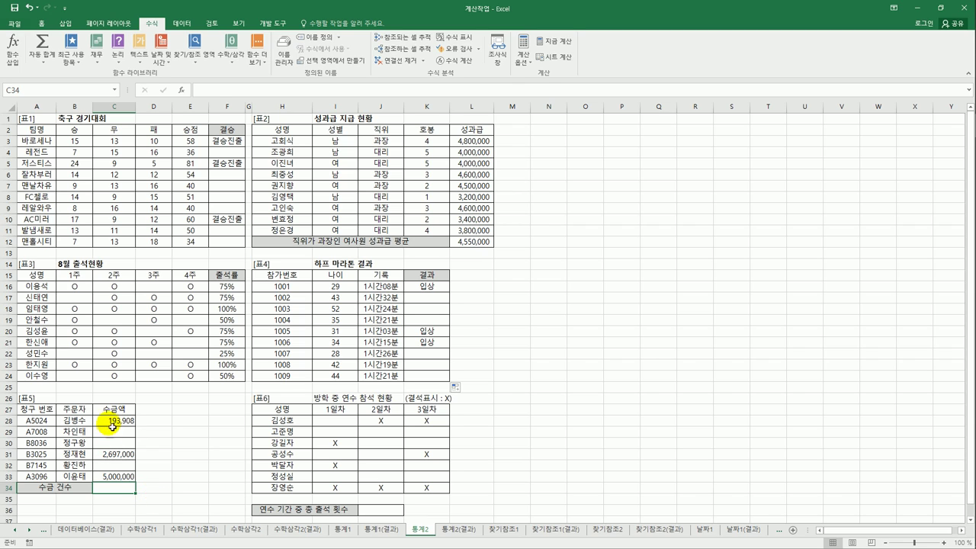
click(117, 455)
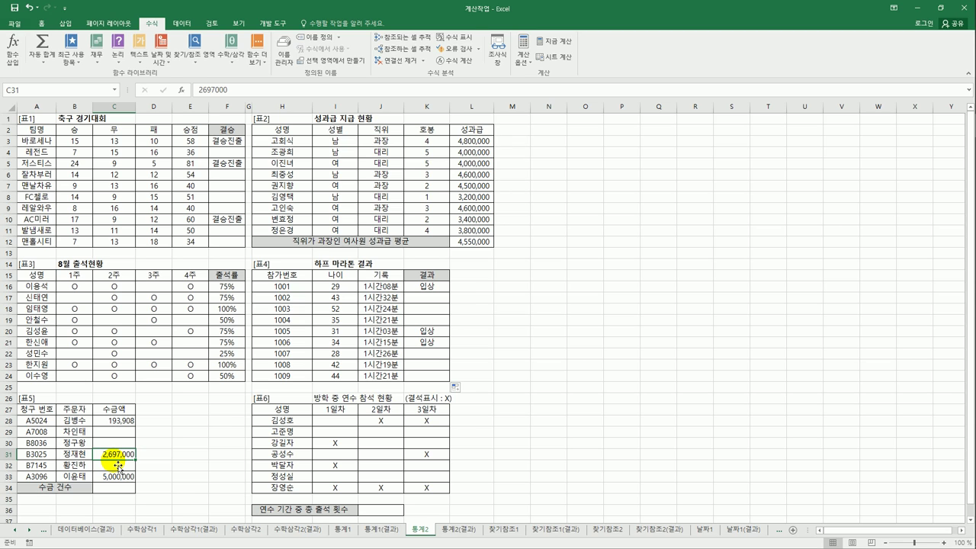
click(113, 488)
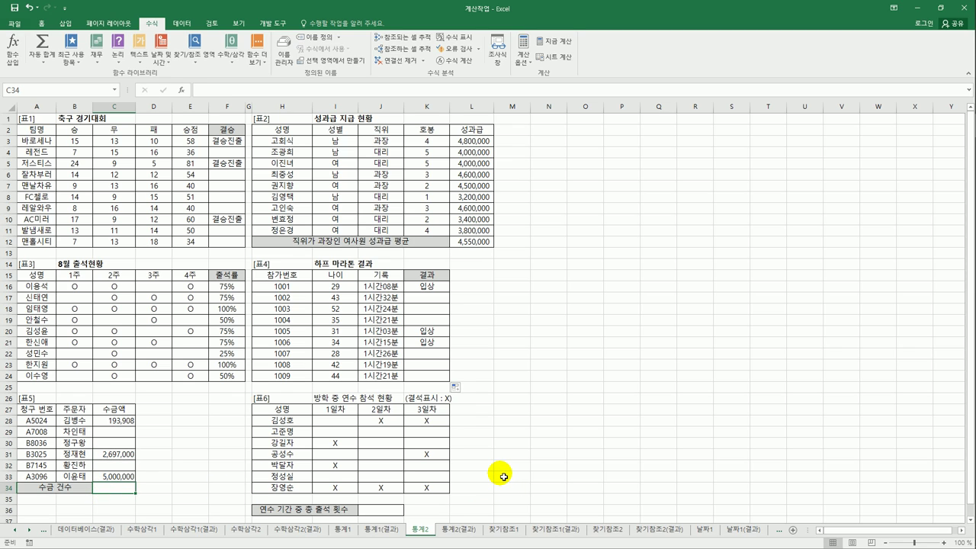
text(=채ㅕ)
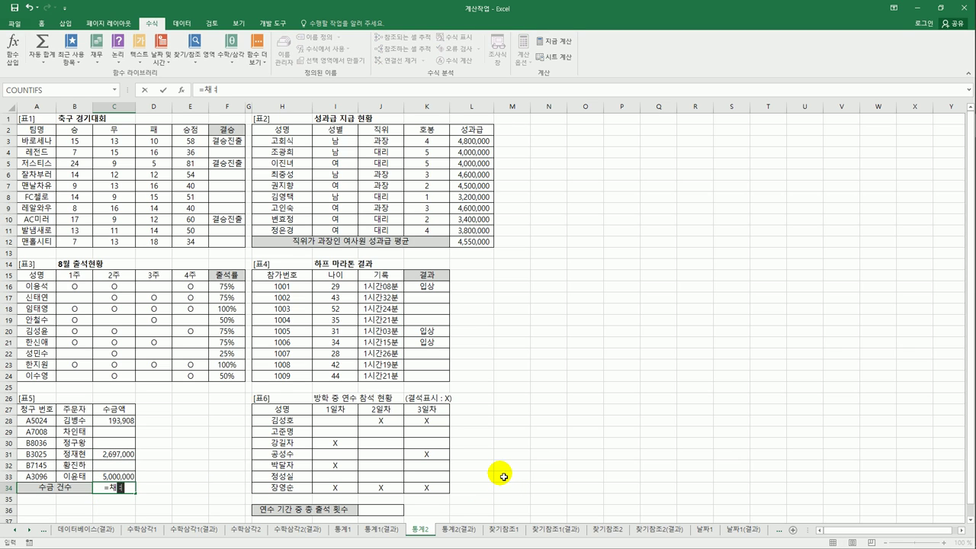
key(BackSpace)
key(BackSpace)
key(Hangul)
text(cou)
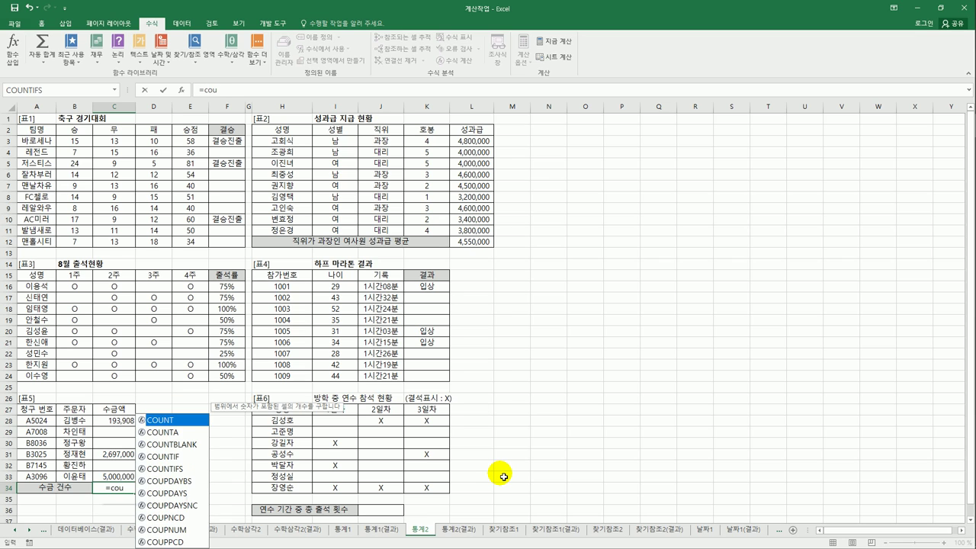
key(Tab)
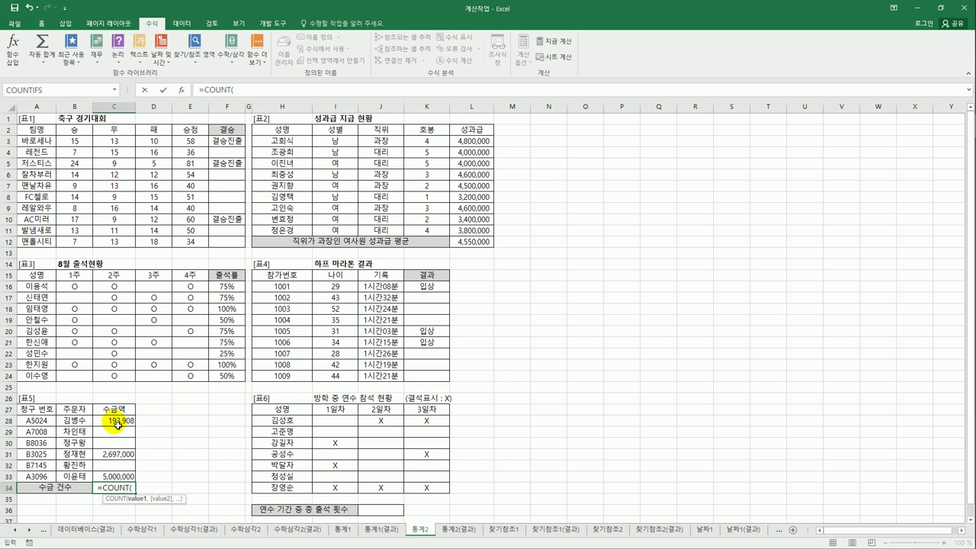
drag(117, 425, 115, 477)
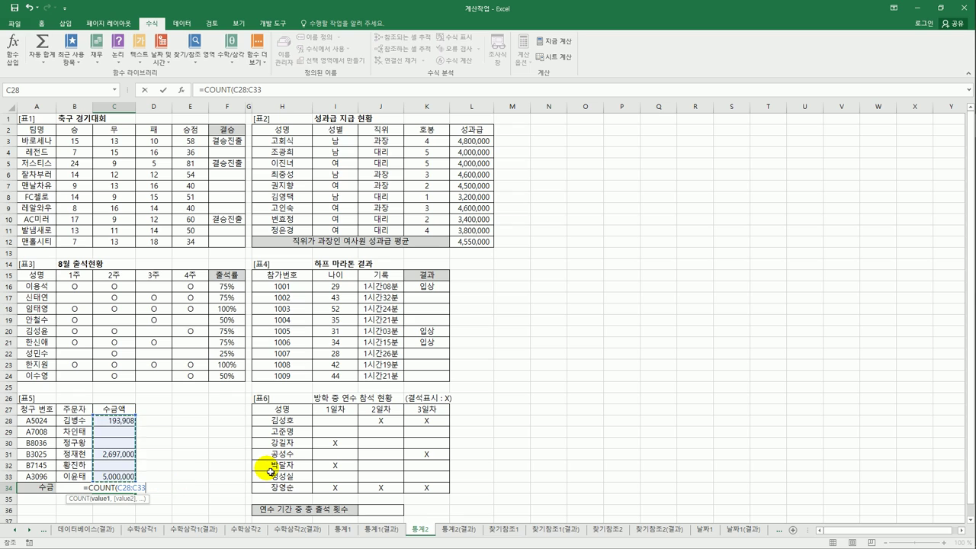
text())
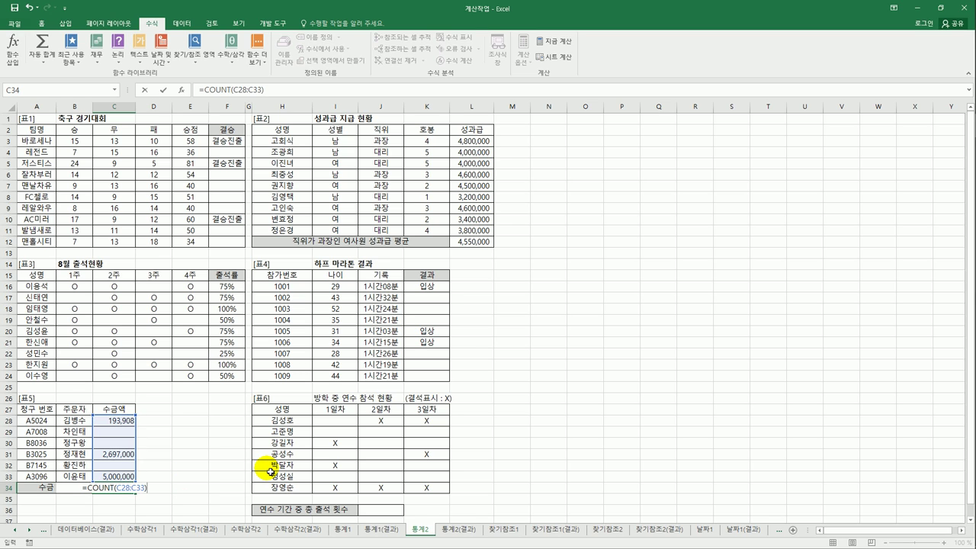
Step: Append &"건" to the COUNT formula in C34 and commit it
text(&"건)
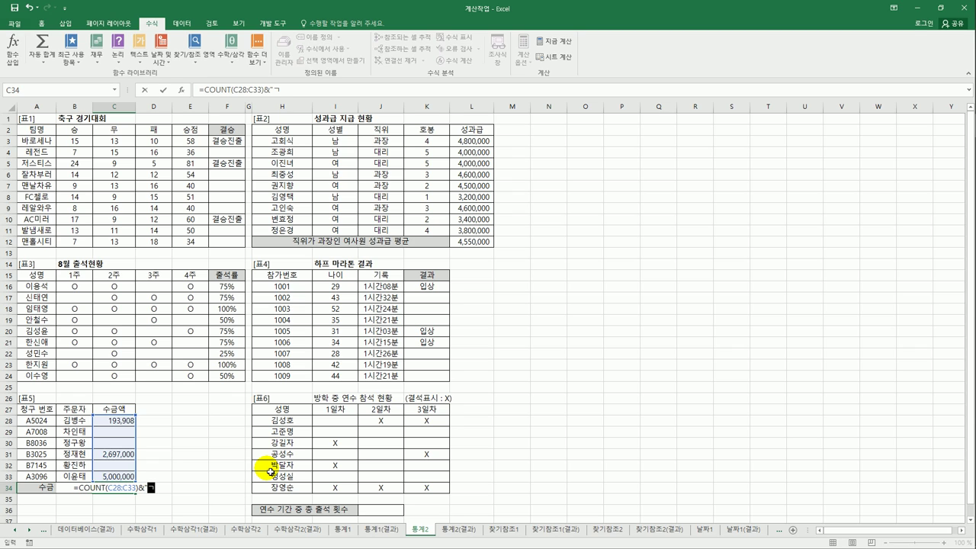
text(")
key(Return)
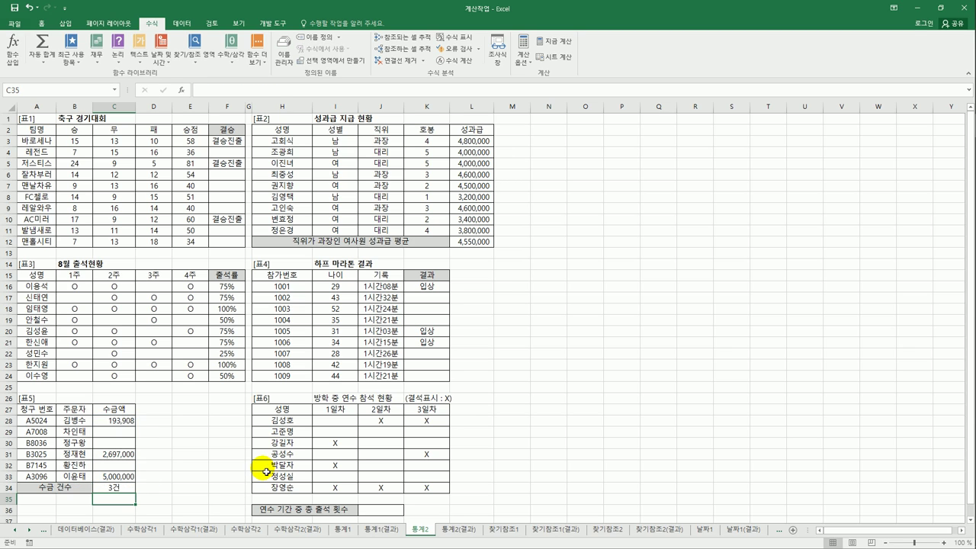
click(128, 486)
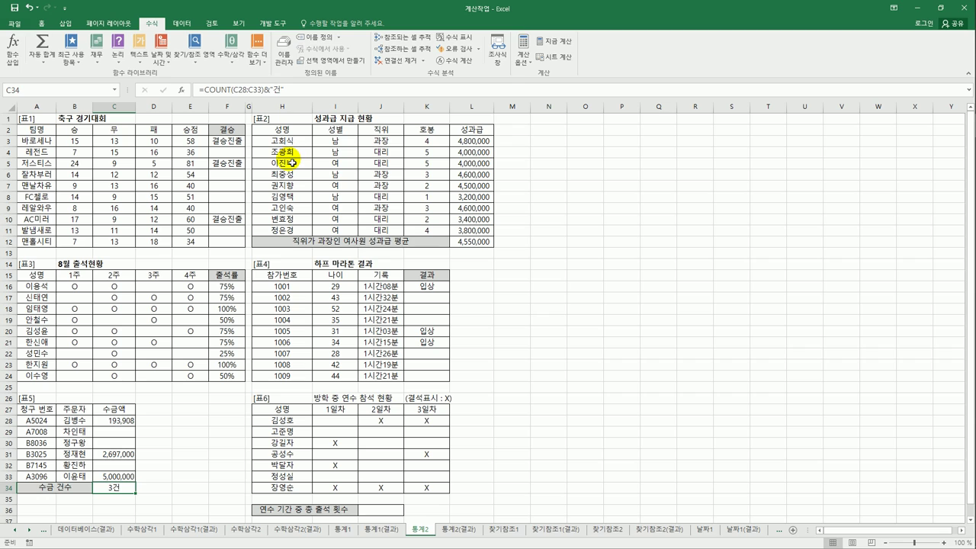
Step: Start a COUNTBLANK formula over I28:K34 in J36 for 표6's 연수 기간 중 총 출석 횟수
click(375, 513)
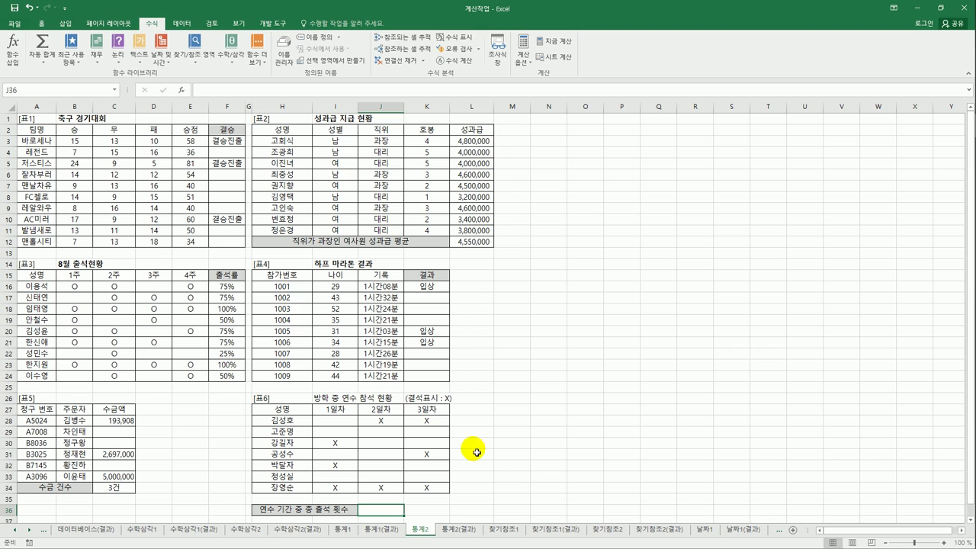
click(448, 399)
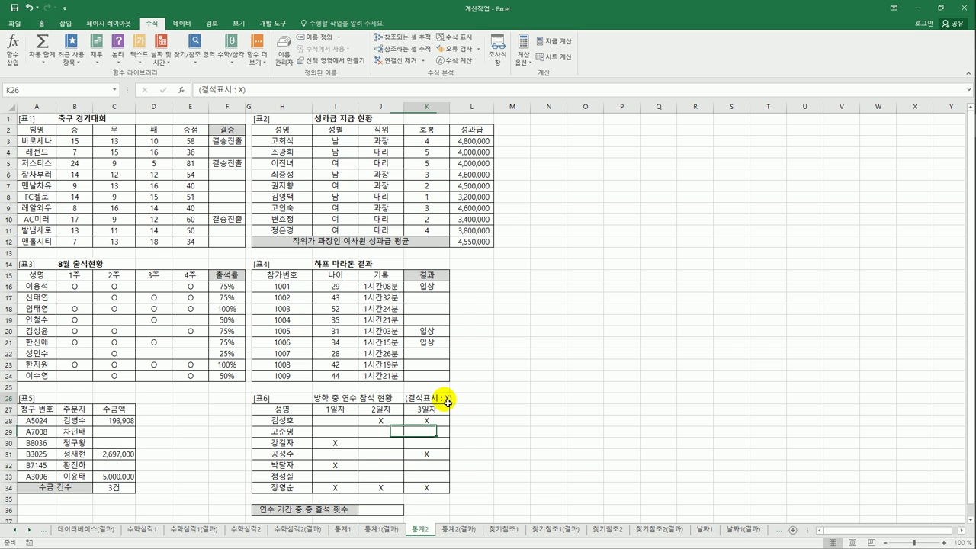
click(336, 444)
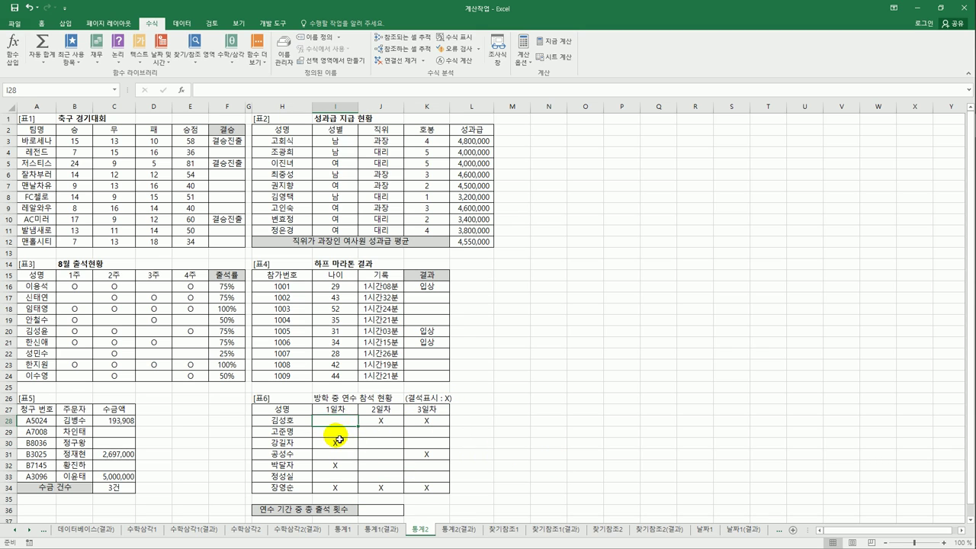
click(338, 454)
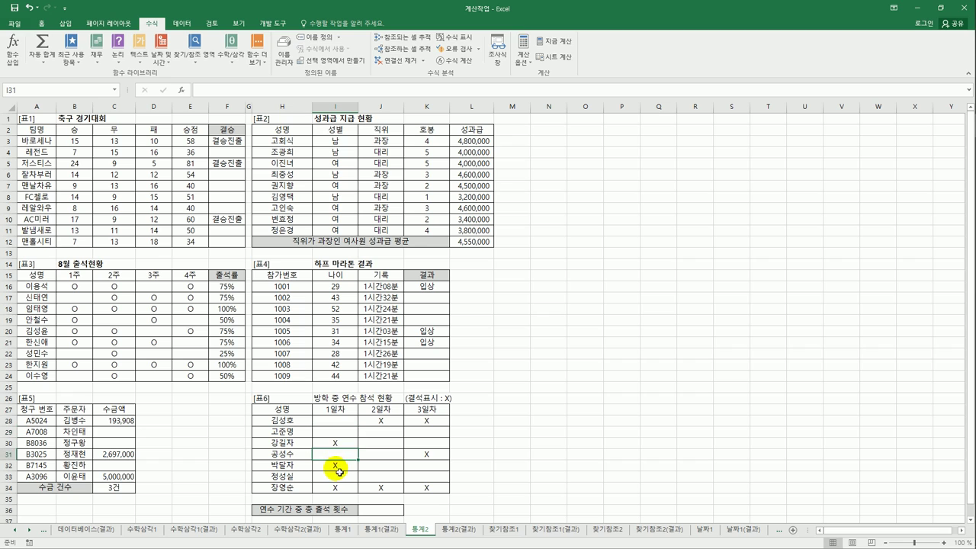
click(376, 510)
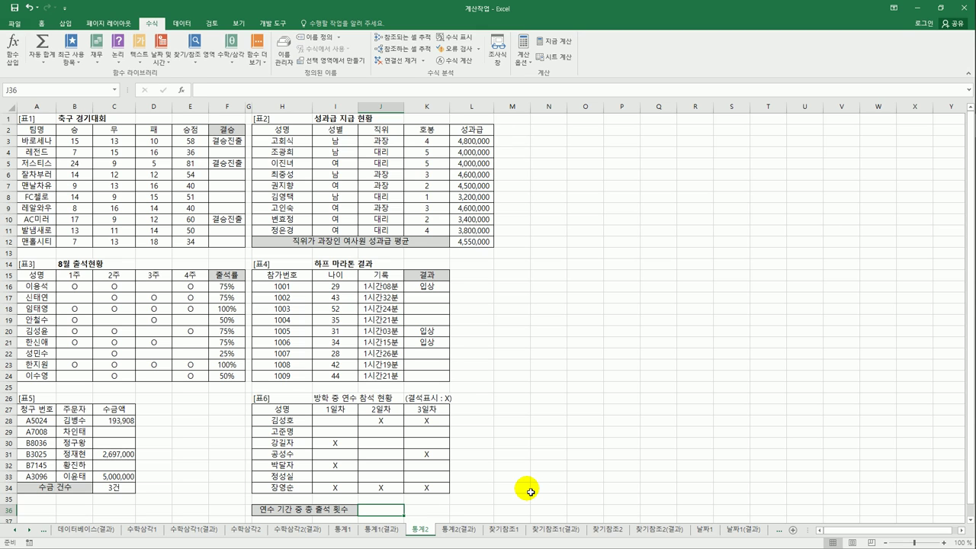
text(=)
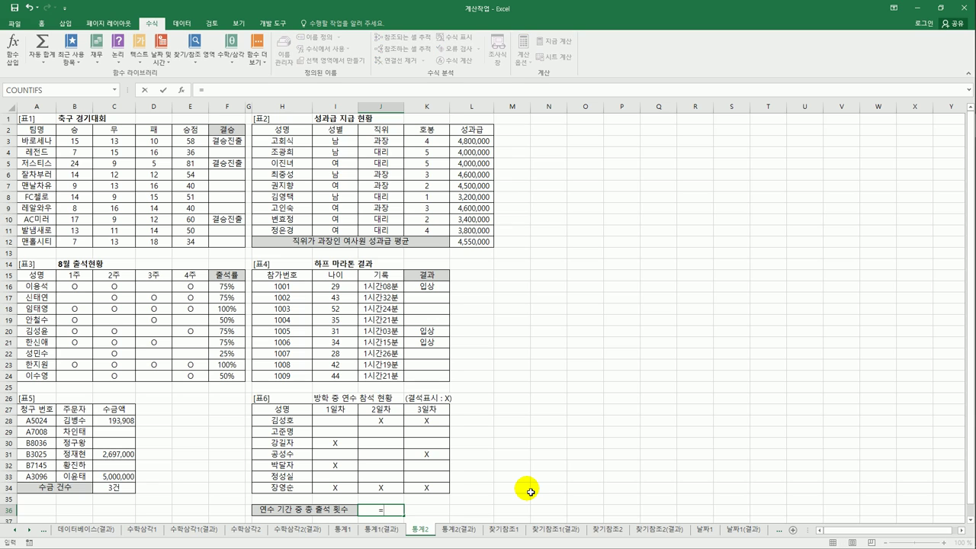
text(cou)
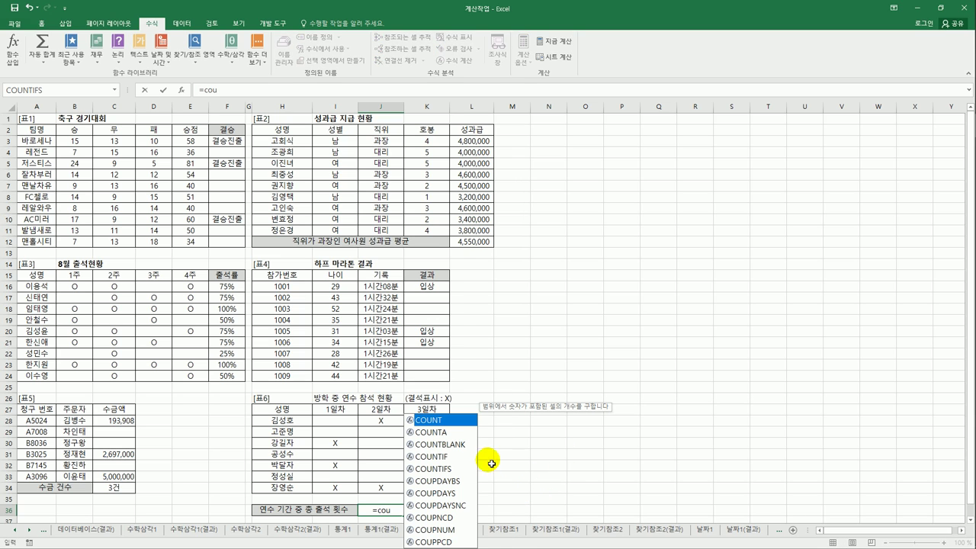
double_click(467, 444)
drag(327, 419, 428, 494)
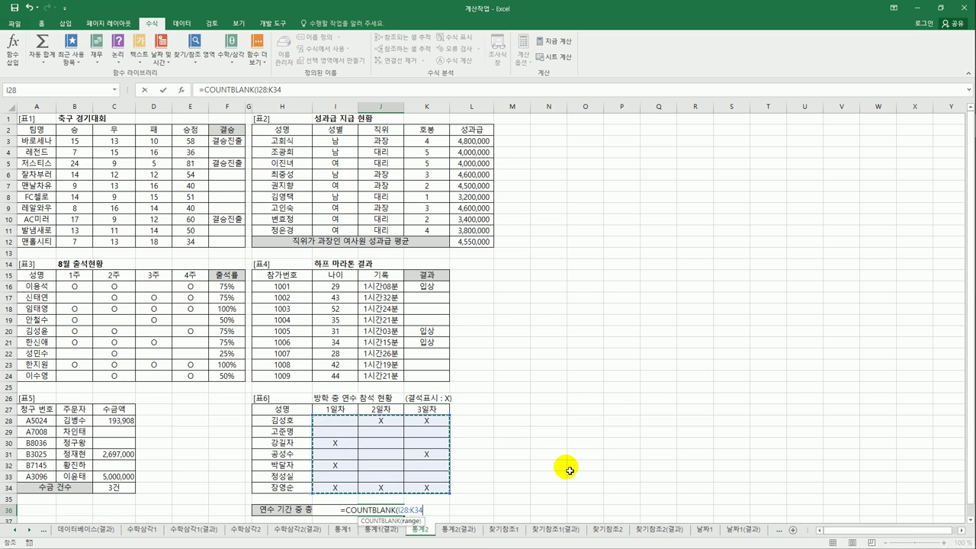
Step: Close the COUNTBLANK formula in J36, append &"회" to it and commit it
text()&)
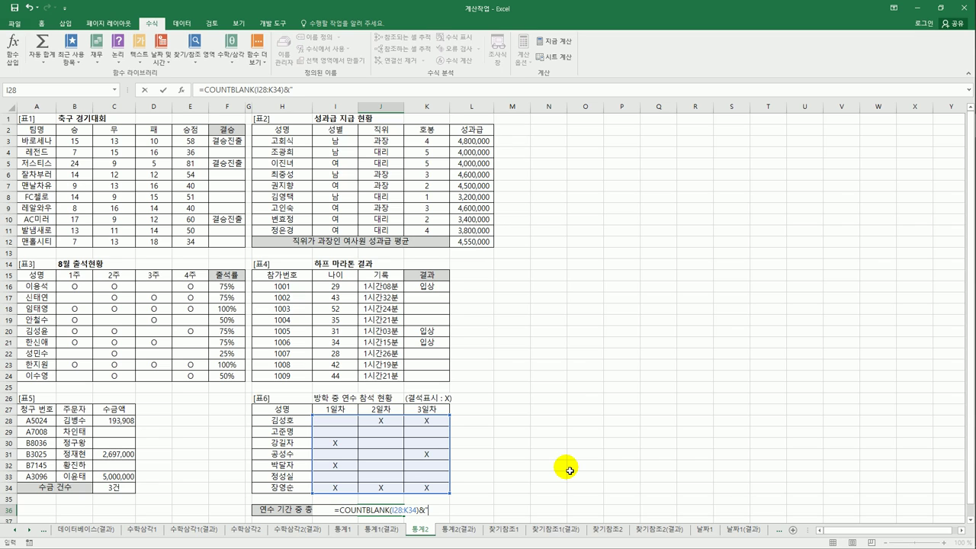
text("gh)
key(BackSpace)
key(BackSpace)
key(Hangul)
text(회)
key(Return)
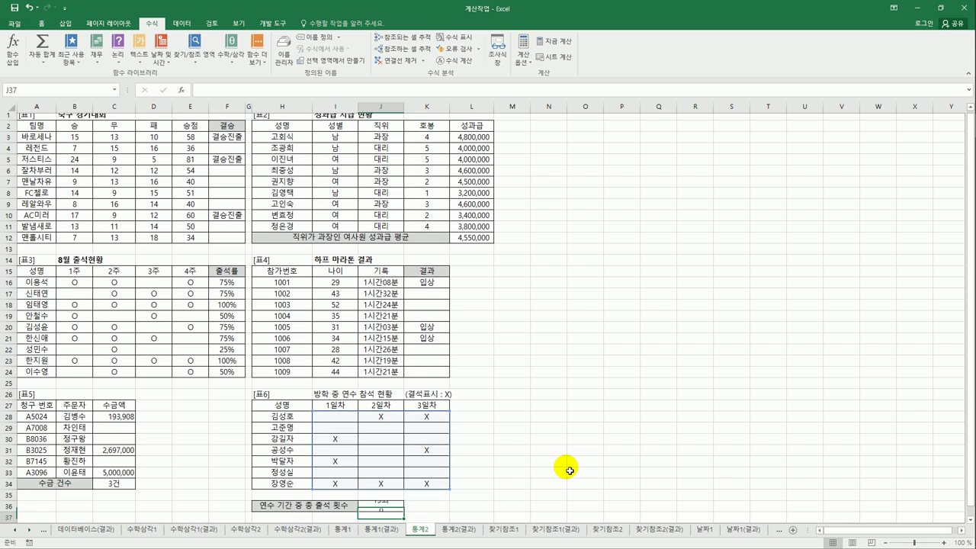
scroll(511, 458, up, 1)
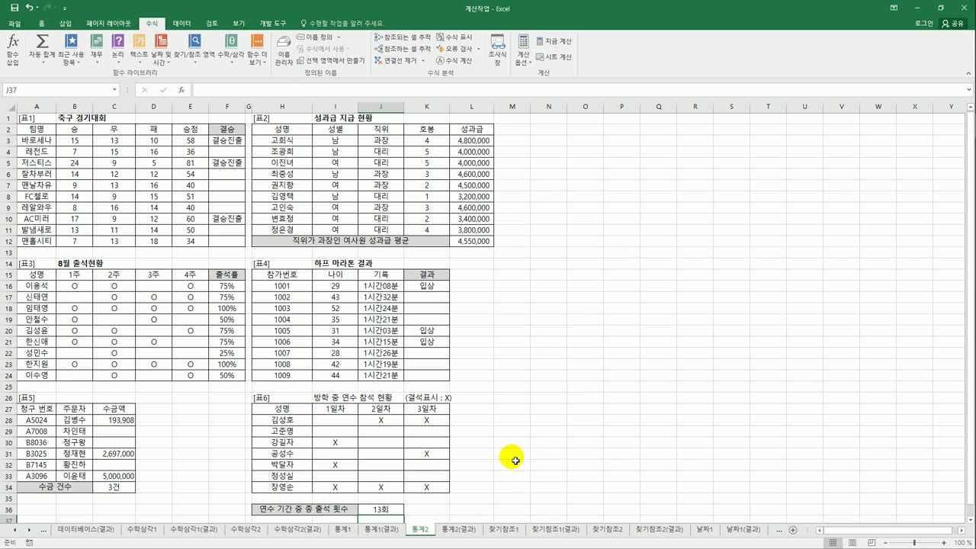
click(564, 436)
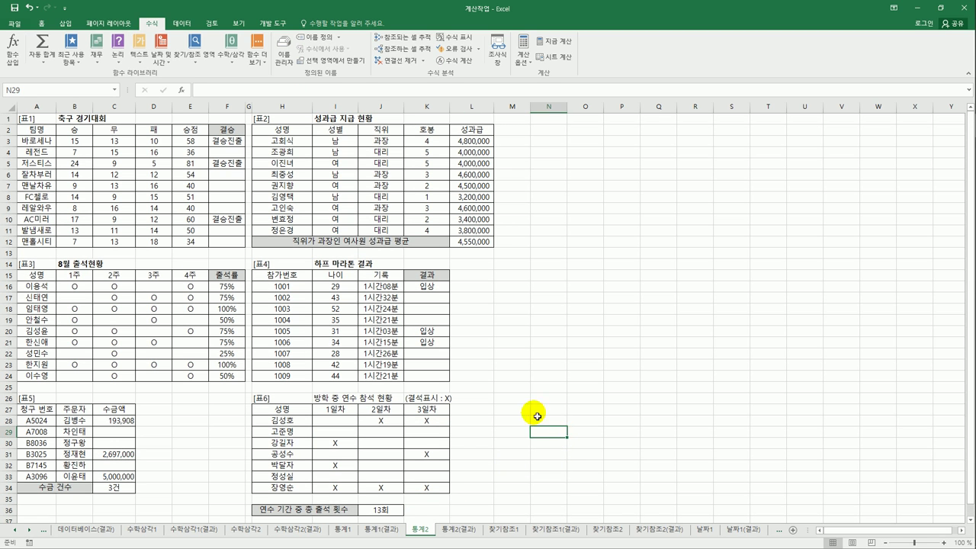
Step: Compare the completed tables on the 통계2 sheet with the answers on the 통계2(결과) sheet
click(458, 532)
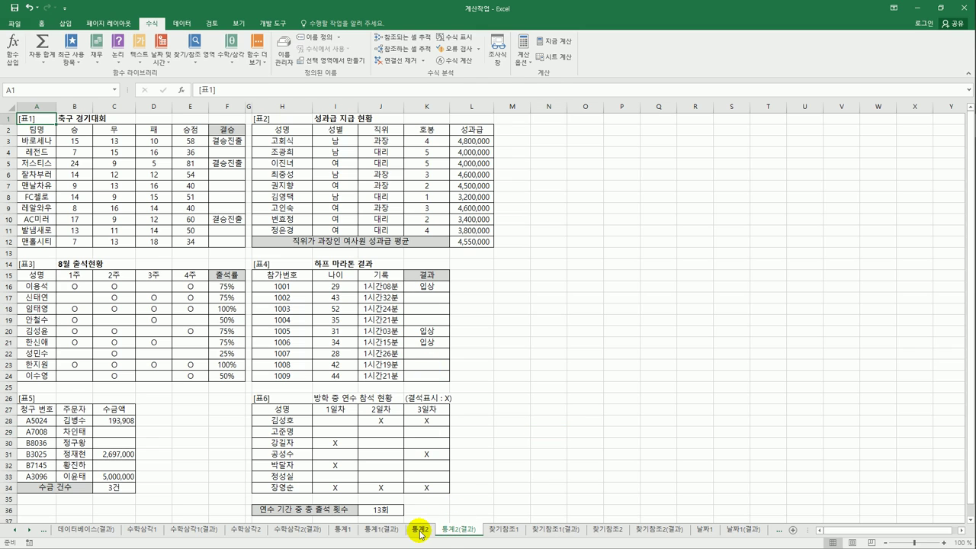
click(431, 532)
click(456, 531)
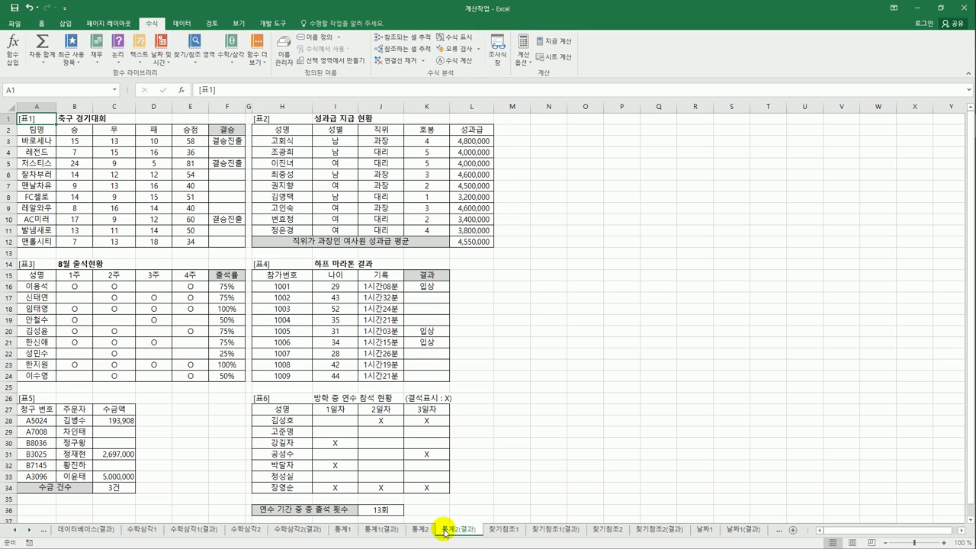
click(422, 532)
click(456, 532)
click(455, 531)
click(548, 370)
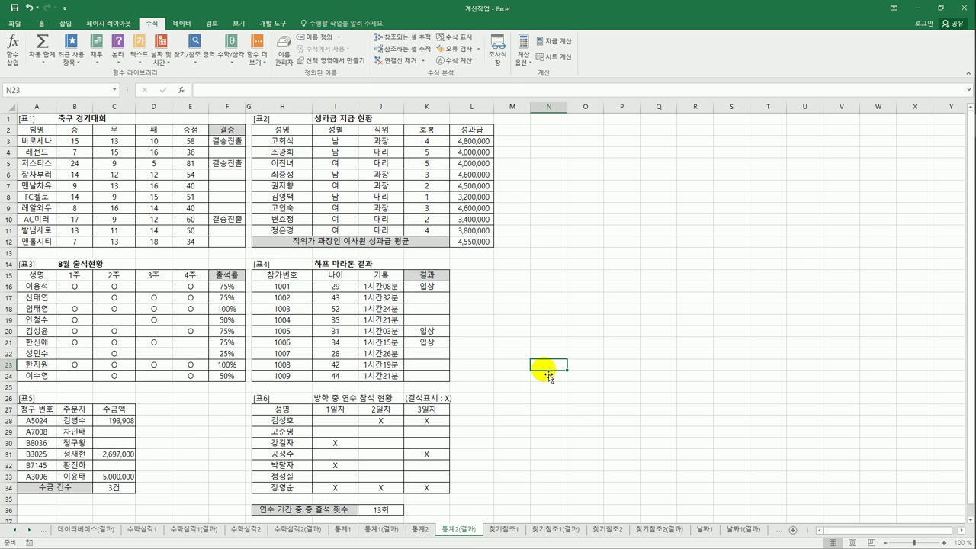